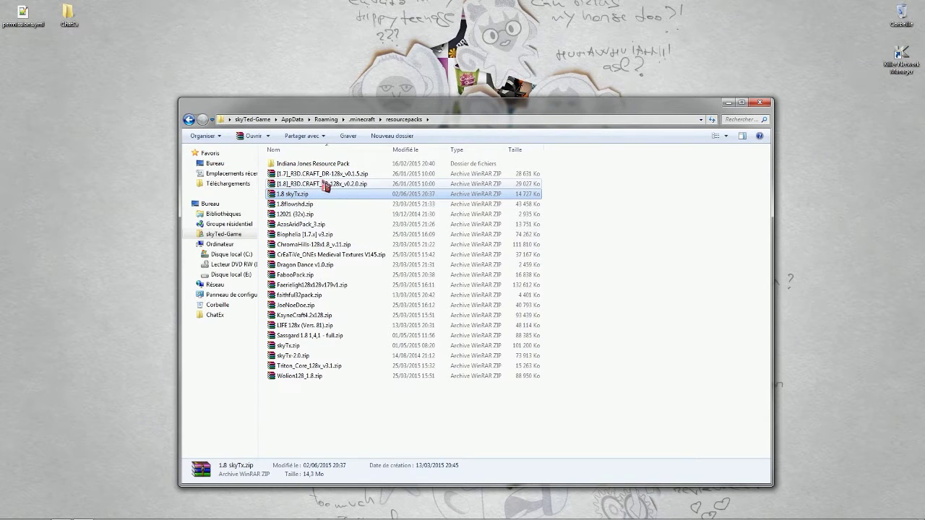
# Open the 1.8 skyTx.zip archive and go to its assets/minecraft/textures folder.
pyautogui.doubleClick(297, 194)
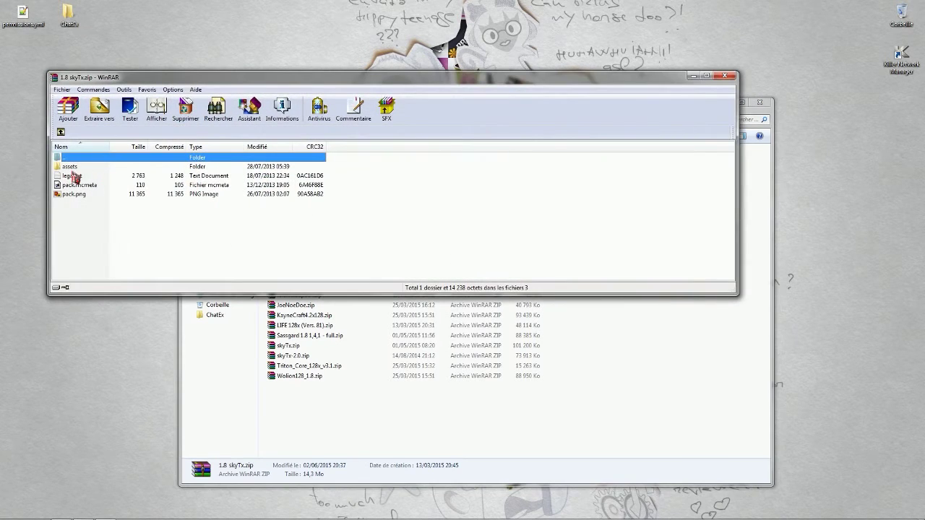
pyautogui.click(72, 168)
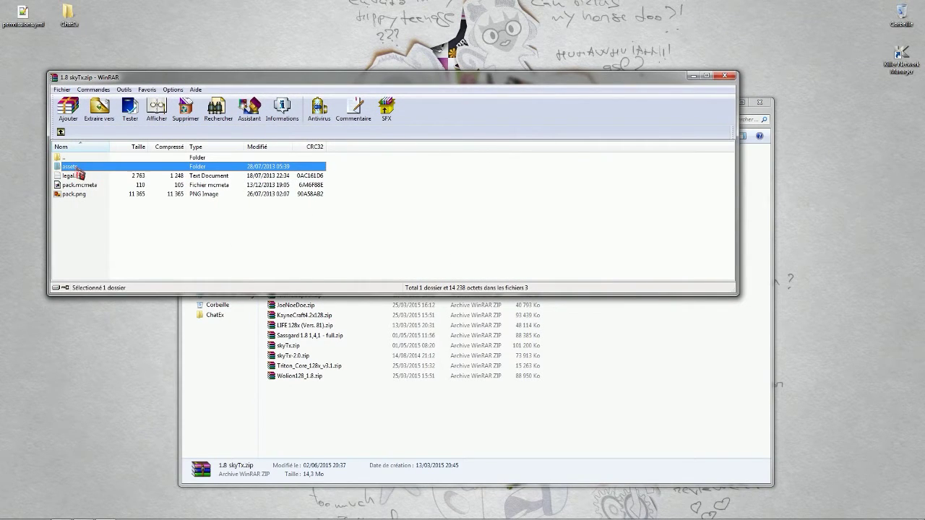
pyautogui.doubleClick(112, 168)
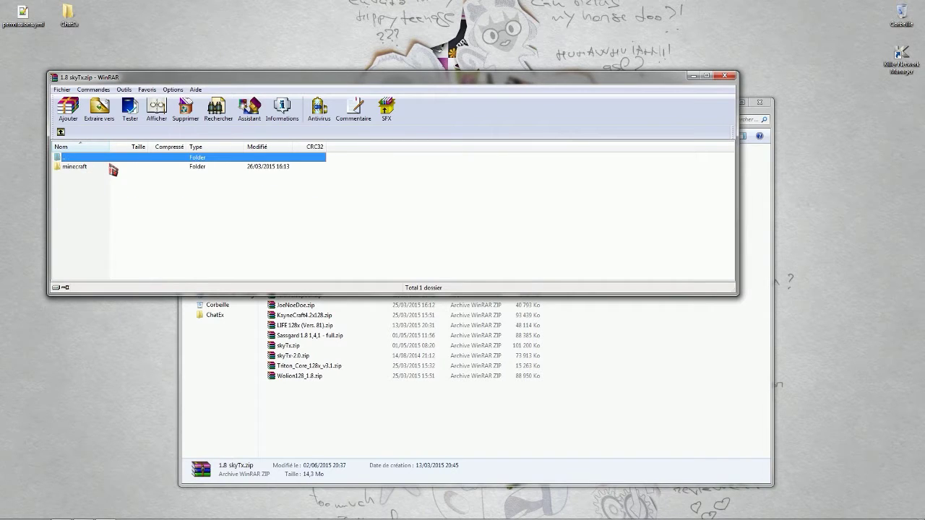
pyautogui.doubleClick(78, 168)
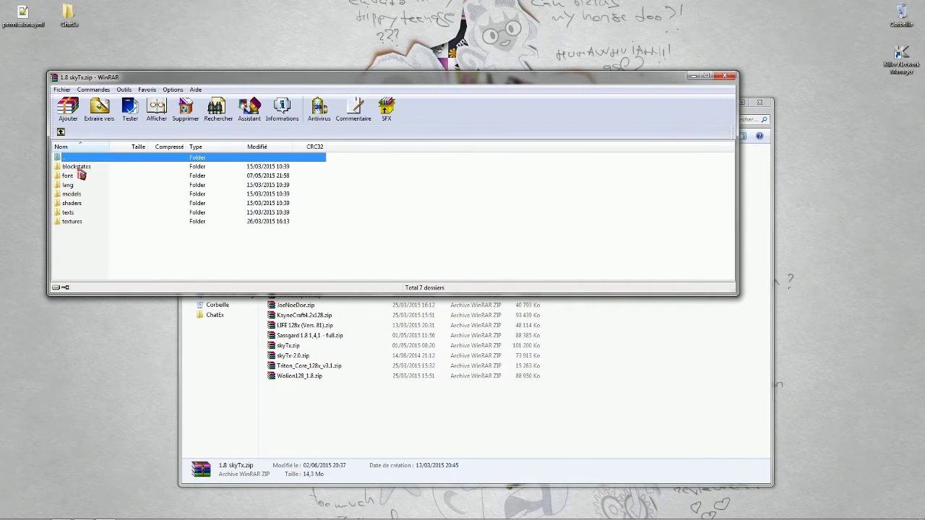
pyautogui.click(73, 222)
pyautogui.doubleClick(73, 222)
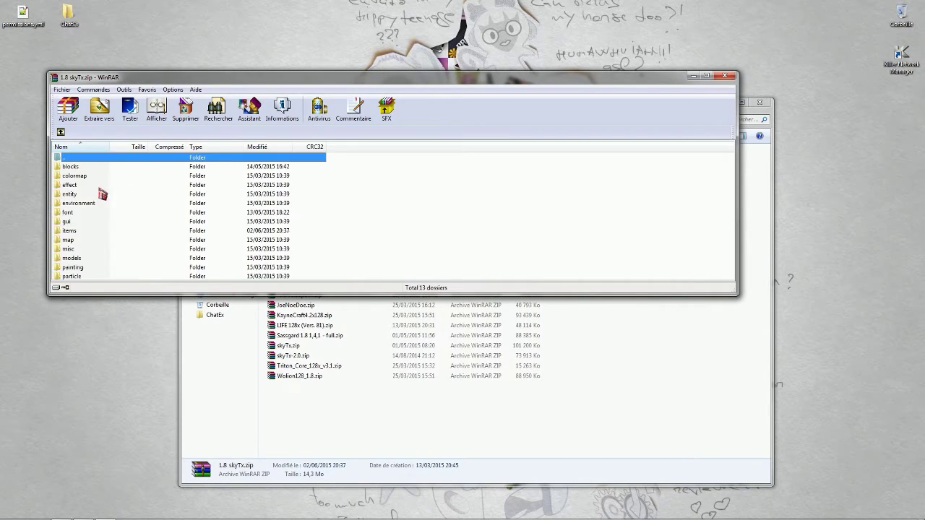
# Extract the items folder from the archive to the desktop and minimize the archive and resourcepacks windows.
pyautogui.click(71, 231)
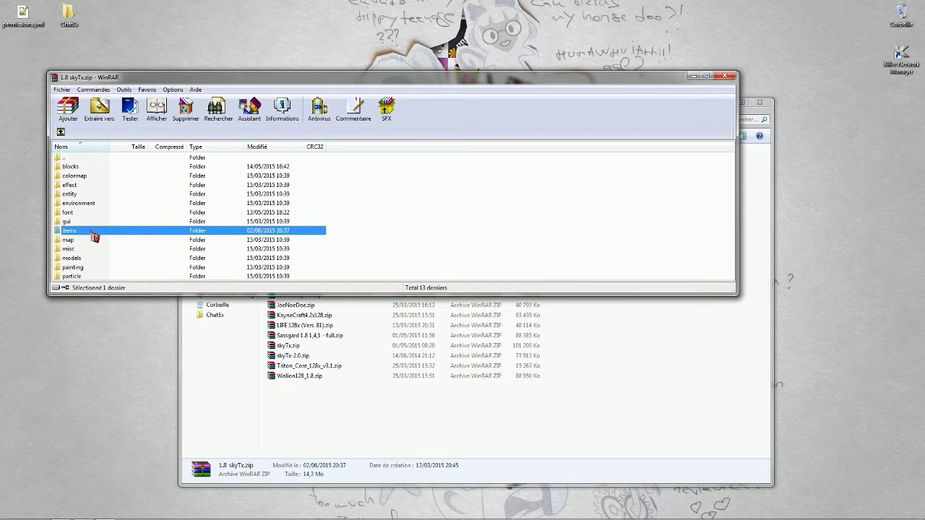
pyautogui.moveTo(81, 237); pyautogui.dragTo(268, 42)
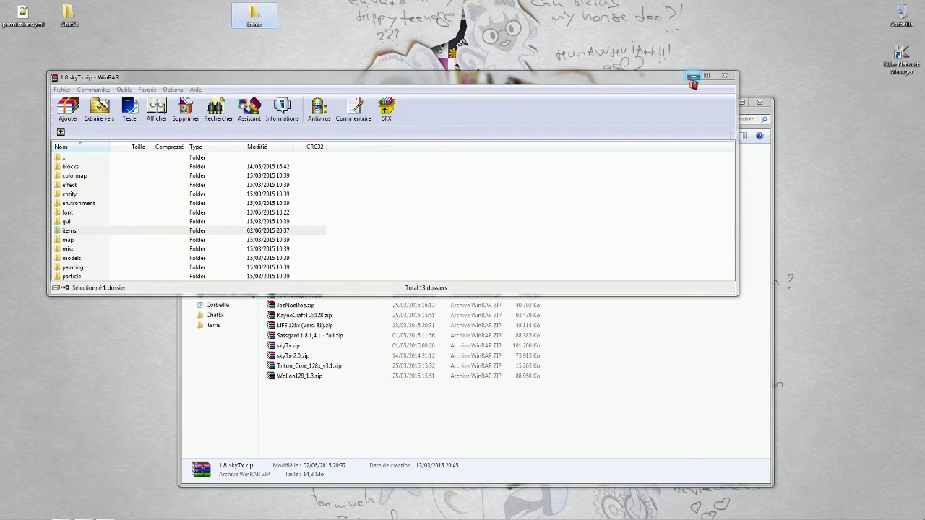
pyautogui.click(692, 76)
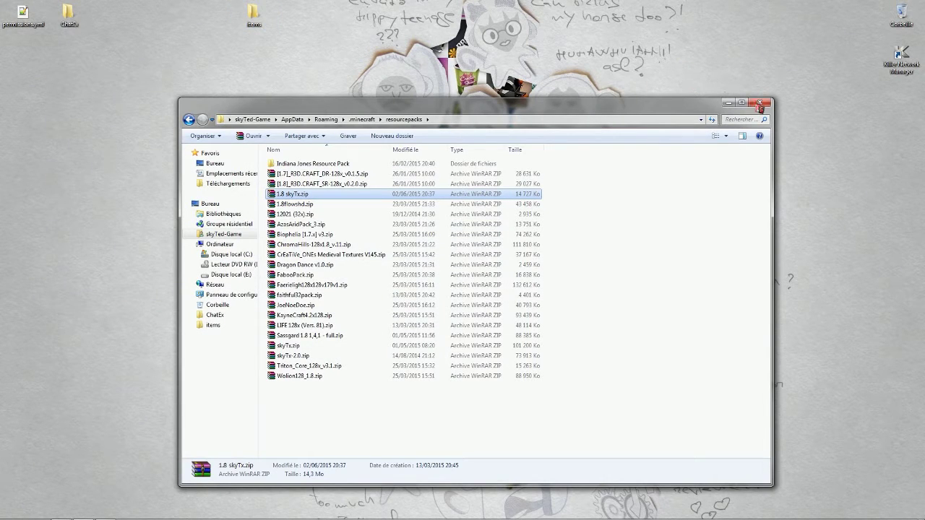
pyautogui.click(728, 102)
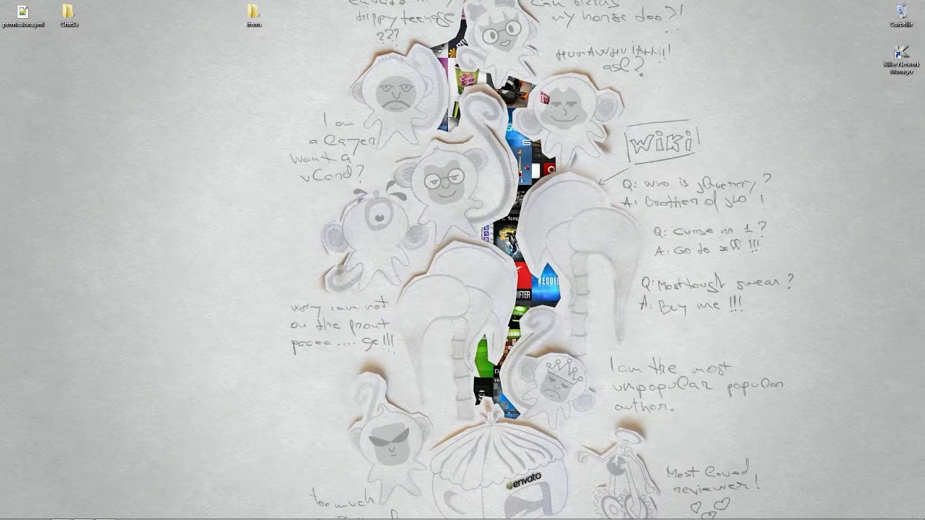
# Move the extracted items folder lower on the desktop, open it and reposition its window.
pyautogui.moveTo(251, 13); pyautogui.dragTo(289, 181)
pyautogui.doubleClick(254, 132)
pyautogui.moveTo(286, 127); pyautogui.dragTo(181, 62)
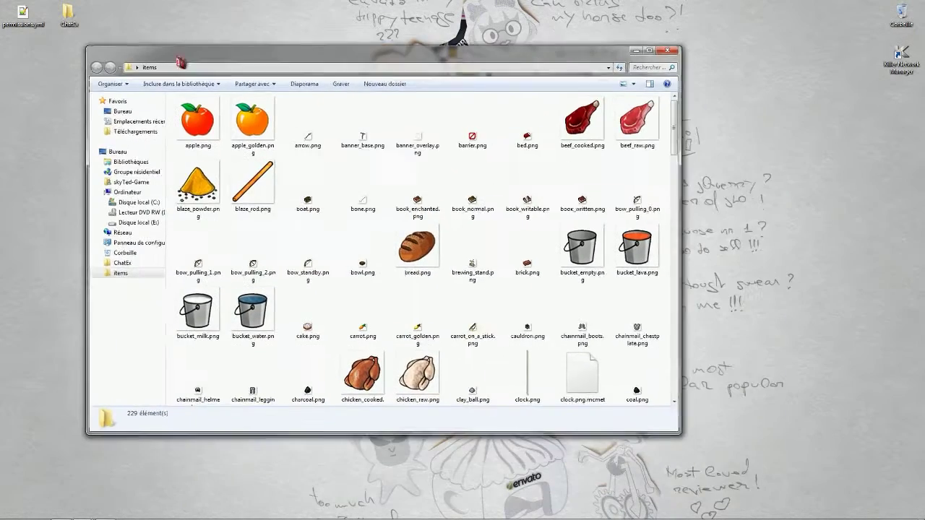
# Find egg.png among the item textures and open it in Adobe Photoshop CS6.
pyautogui.scroll(-3, 417, 205)
pyautogui.moveTo(531, 231); pyautogui.dragTo(444, 297)
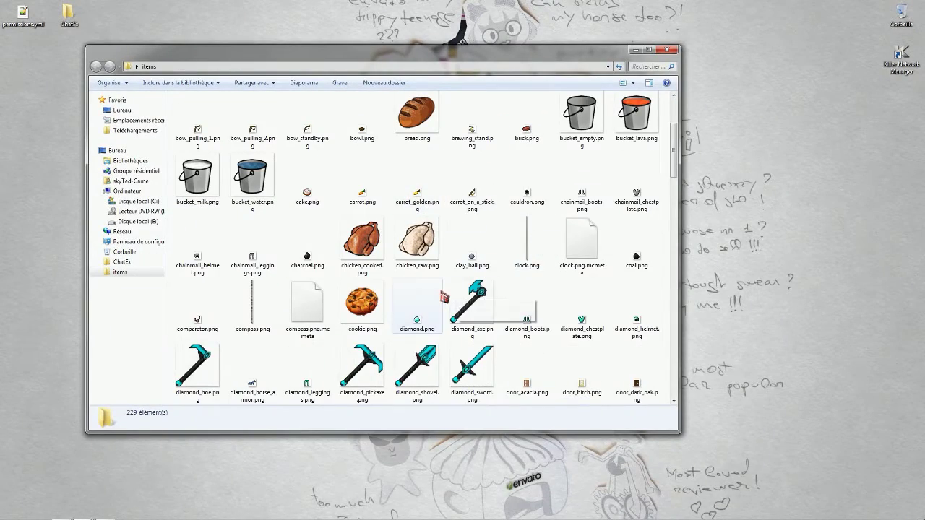
pyautogui.scroll(-3, 443, 298)
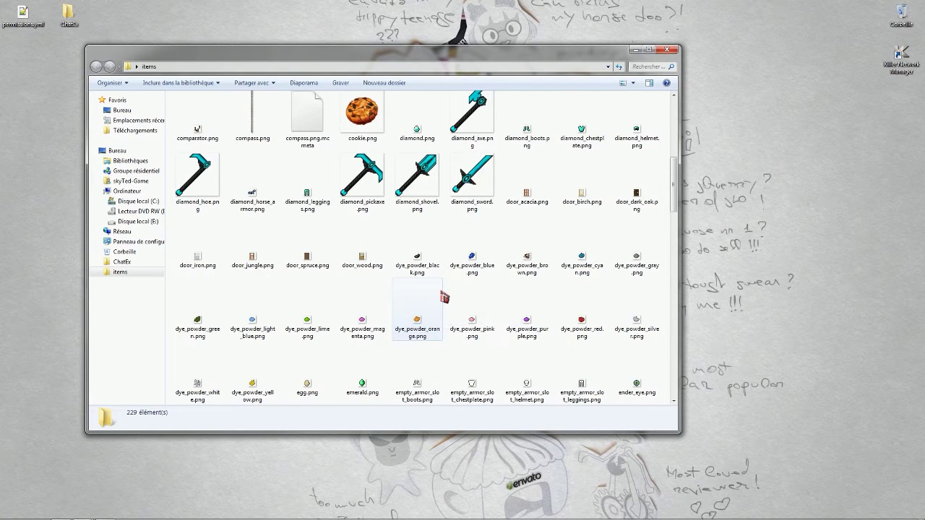
pyautogui.scroll(-3, 444, 297)
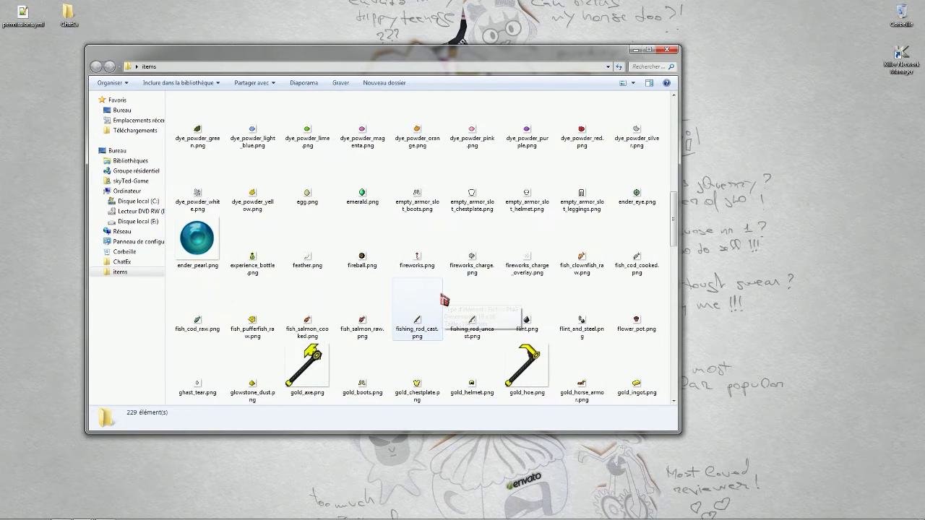
pyautogui.moveTo(444, 300); pyautogui.dragTo(583, 209)
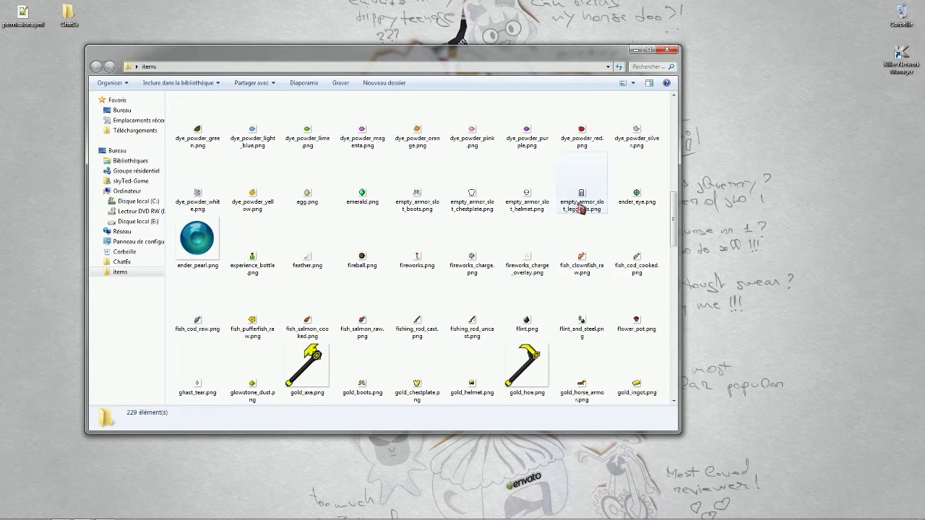
pyautogui.moveTo(552, 243); pyautogui.dragTo(324, 212)
pyautogui.rightClick(307, 194)
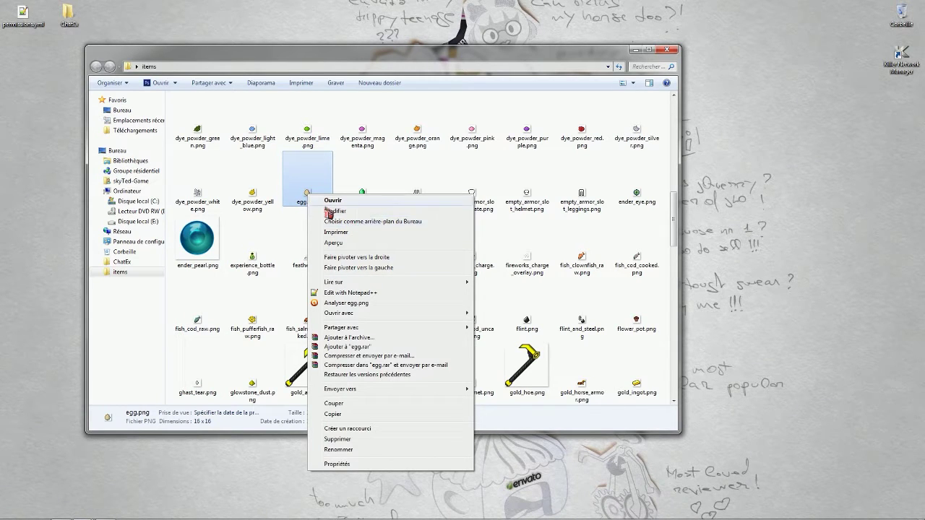
pyautogui.click(313, 168)
pyautogui.rightClick(308, 198)
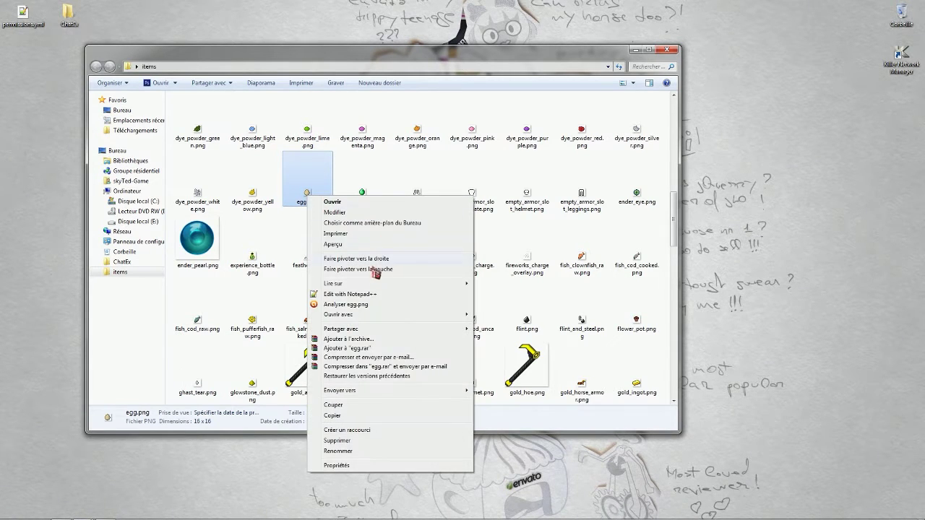
pyautogui.moveTo(377, 316)
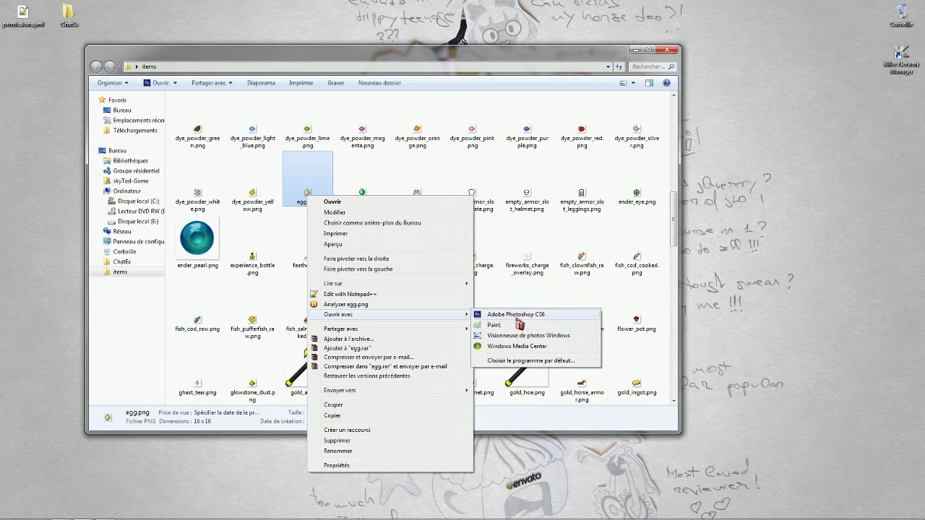
pyautogui.click(516, 315)
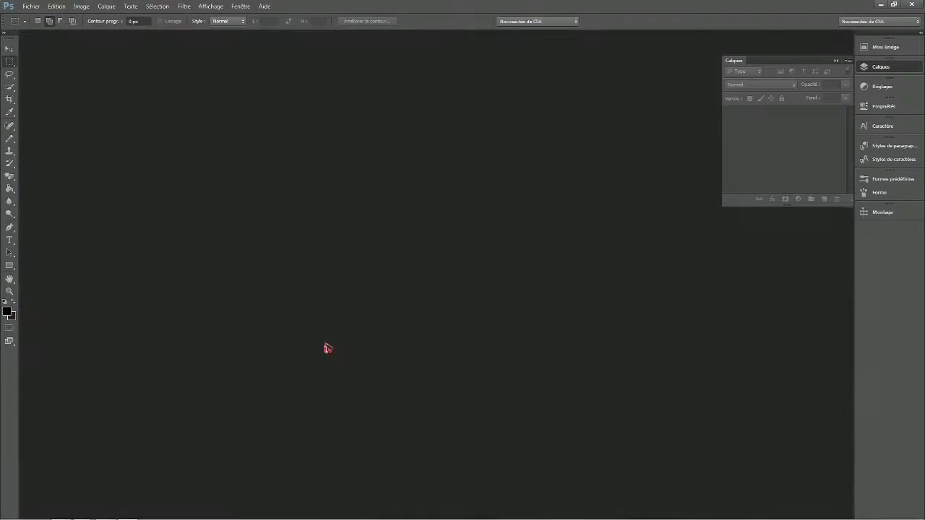
# Resize the egg image to 128 by 128 pixels and activate the Move tool.
pyautogui.moveTo(415, 258); pyautogui.dragTo(463, 291)
pyautogui.click(81, 6)
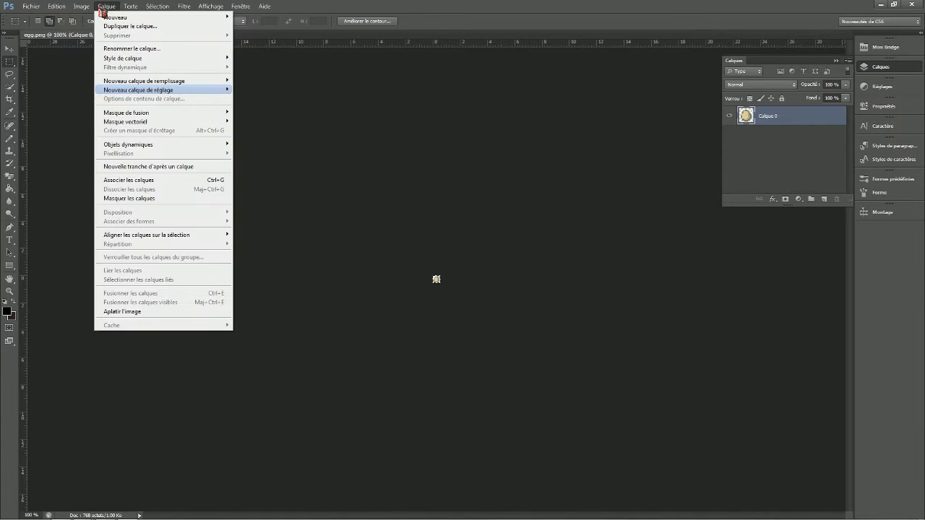
pyautogui.click(108, 75)
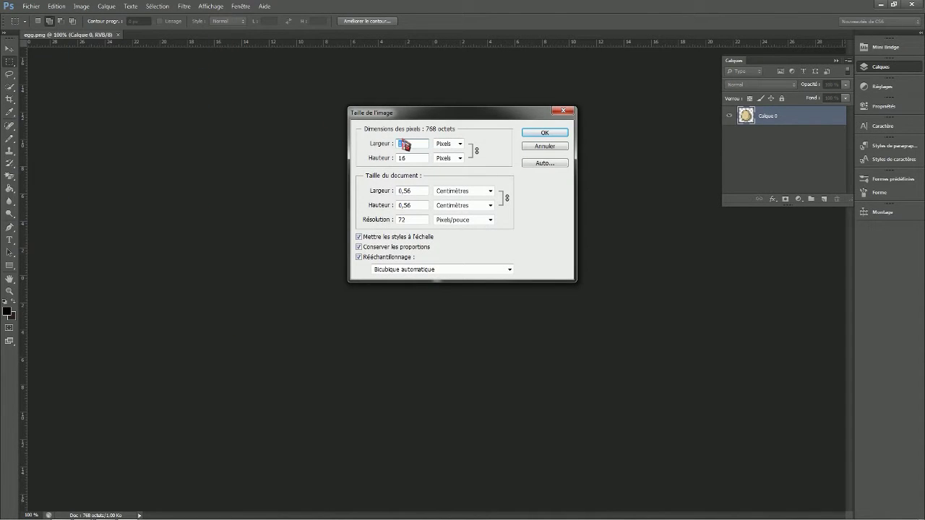
pyautogui.write('128')
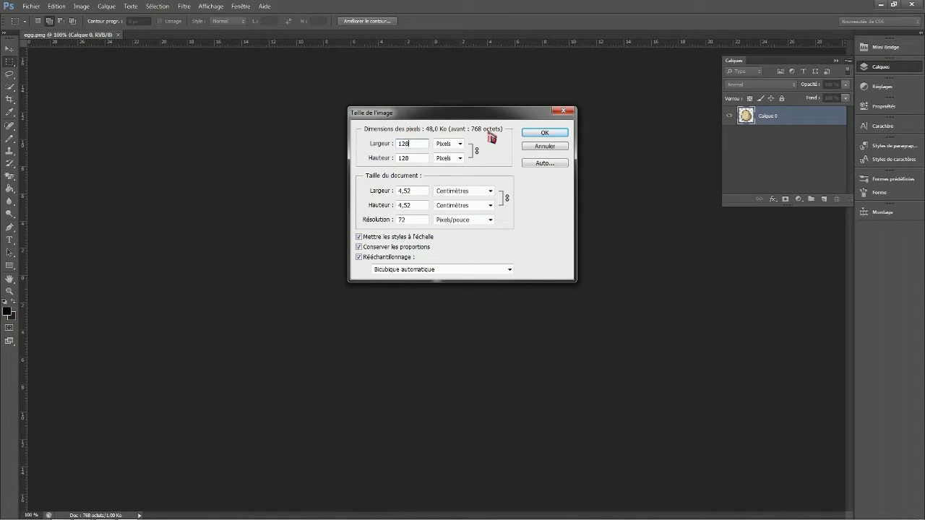
pyautogui.click(542, 134)
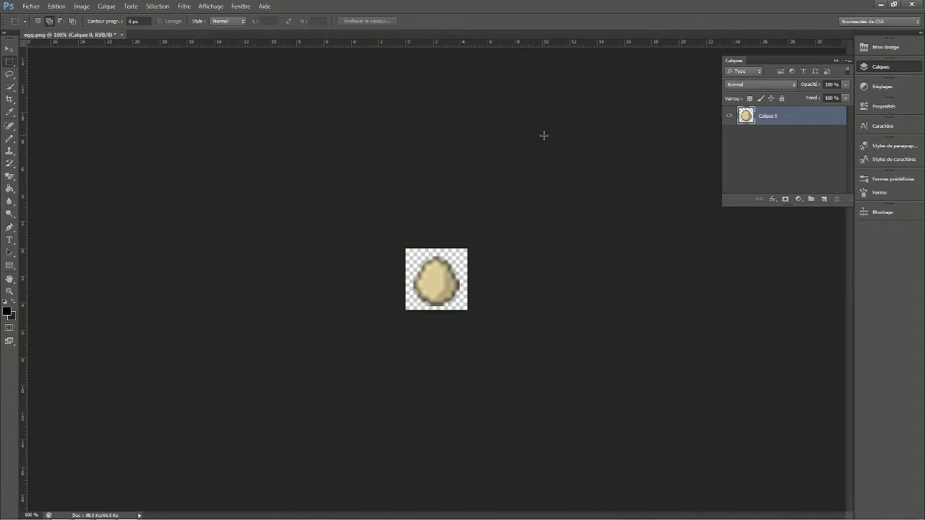
pyautogui.click(10, 49)
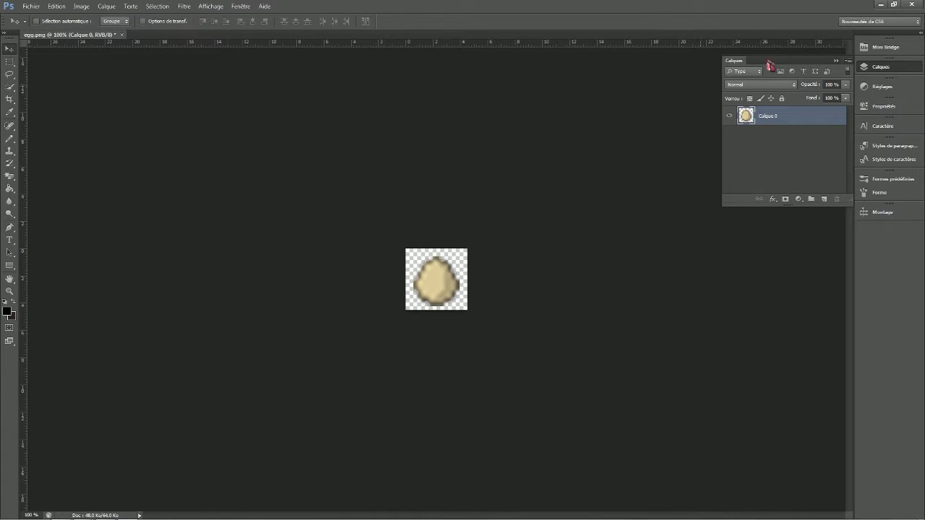
# Minimize the open windows, switch to Chrome and search Google Images for "egg.png".
pyautogui.click(881, 4)
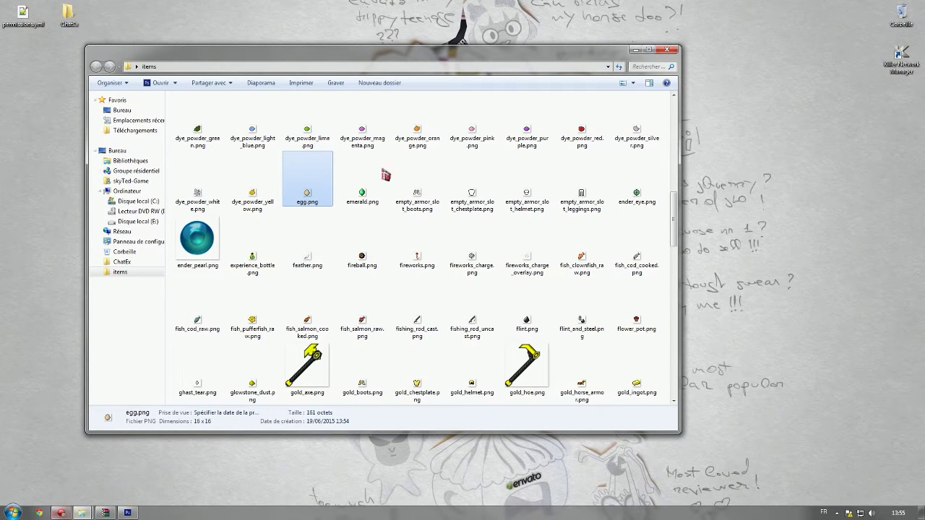
pyautogui.click(636, 50)
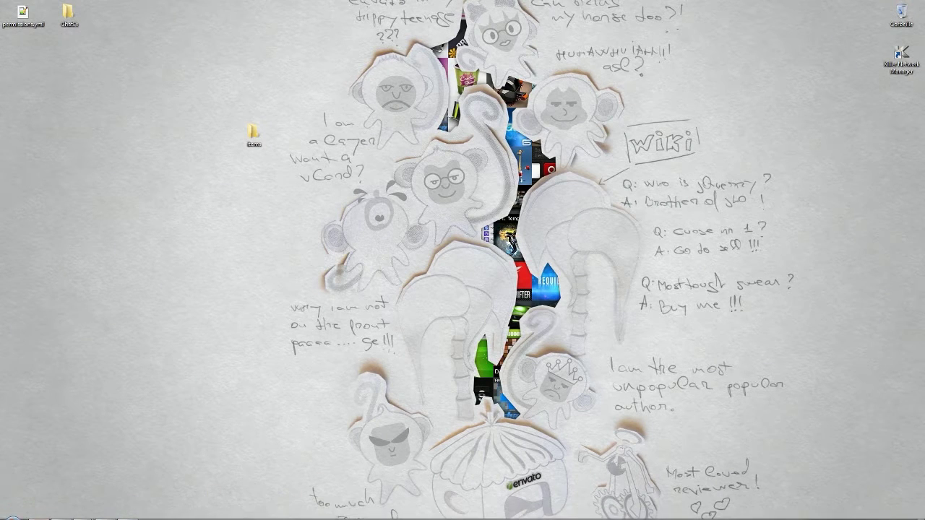
pyautogui.click(39, 512)
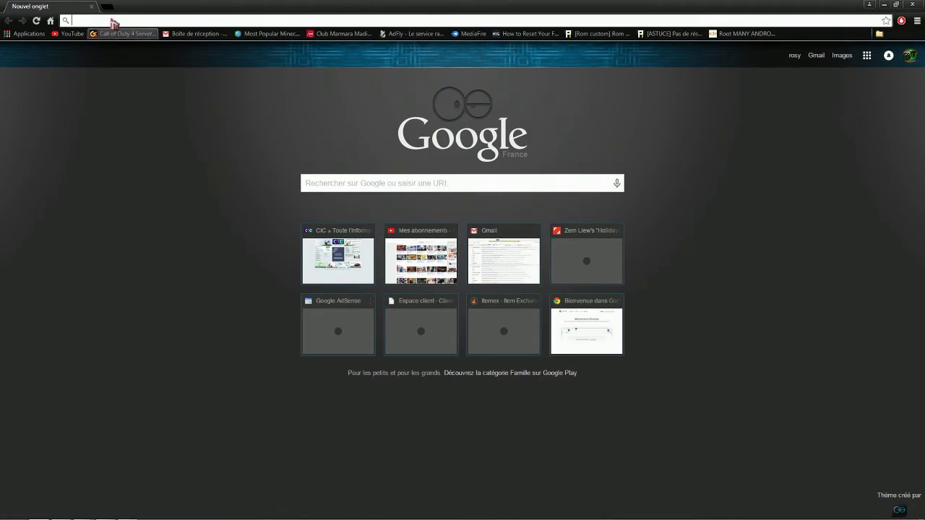
pyautogui.click(325, 190)
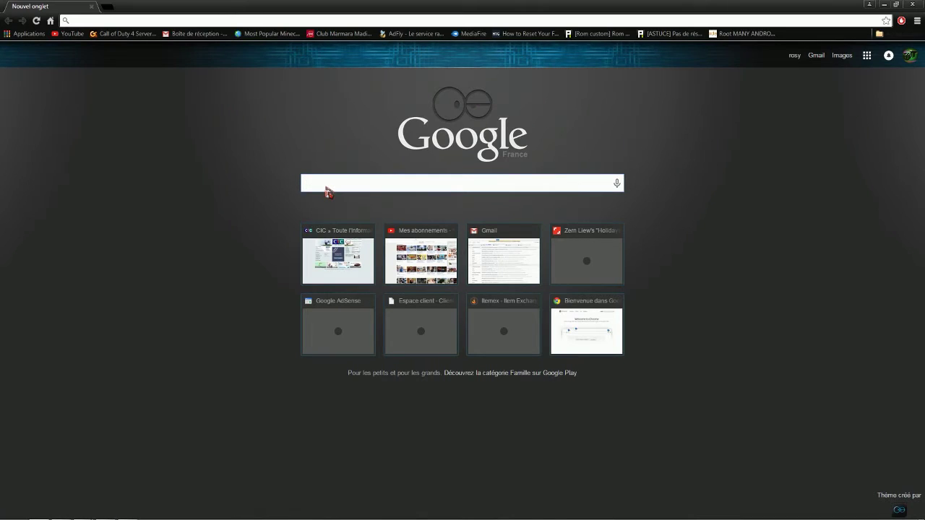
pyautogui.write('egg')
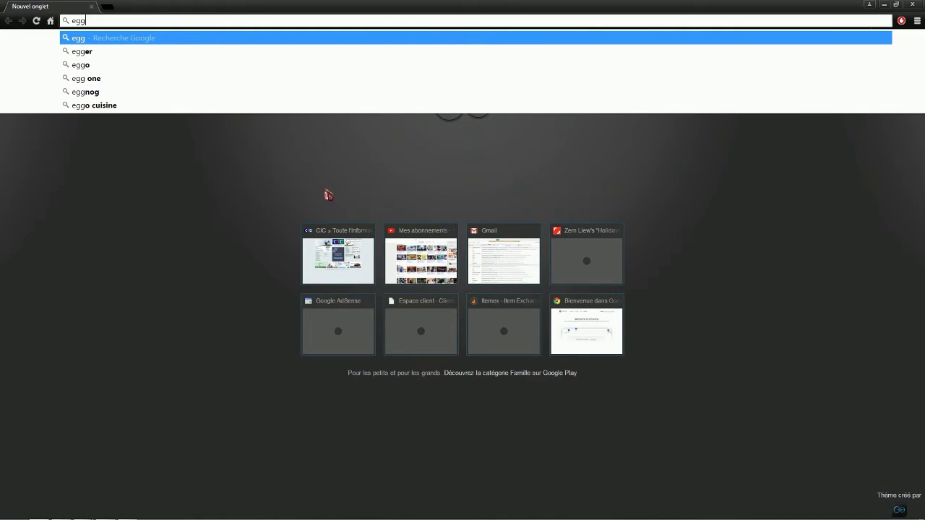
pyautogui.write('.p')
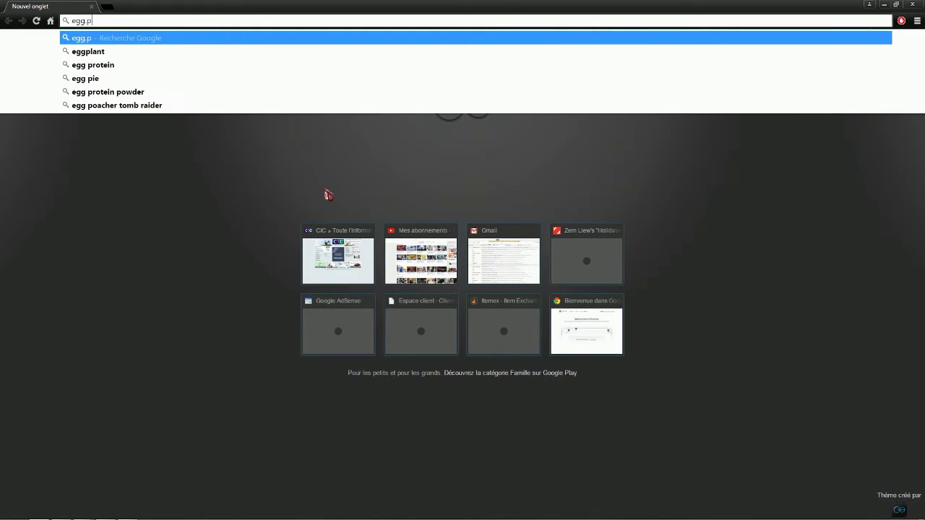
pyautogui.write('ng')
pyautogui.press('Return')
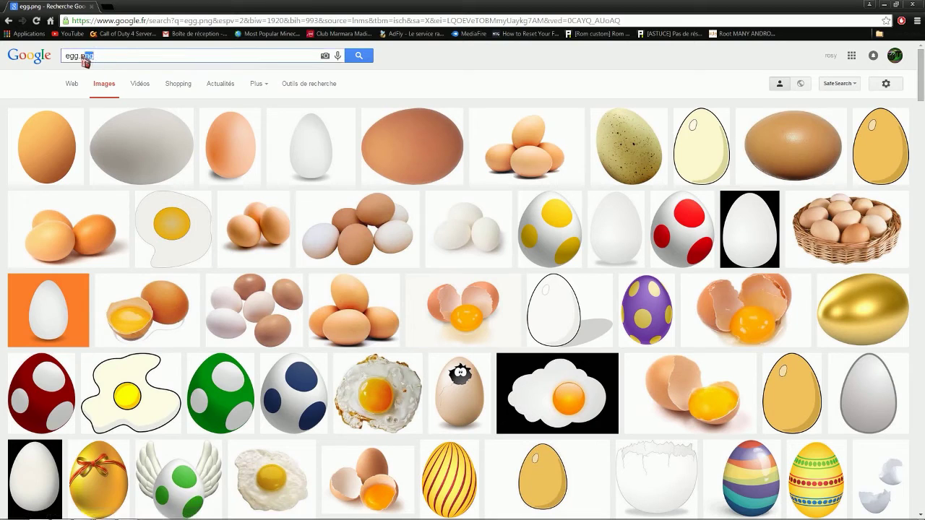
# Replace the image search query with "items egg game" and look through the results.
pyautogui.press('BackSpace')
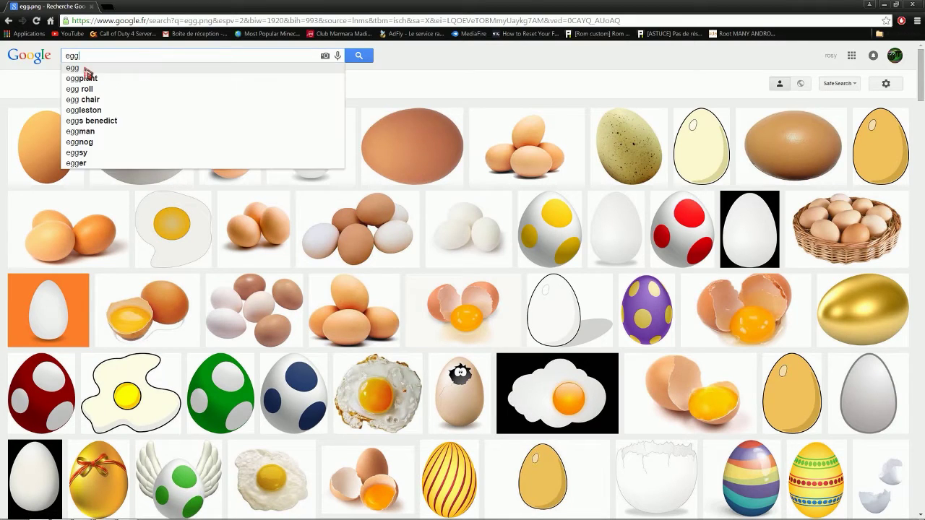
pyautogui.press('BackSpace')
pyautogui.press('BackSpace')
pyautogui.press('BackSpace')
pyautogui.press('BackSpace')
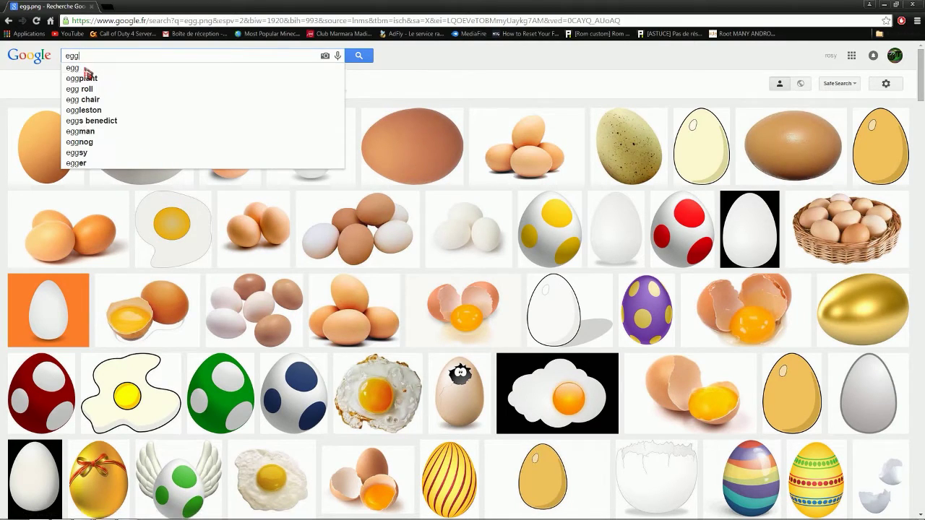
pyautogui.write('it')
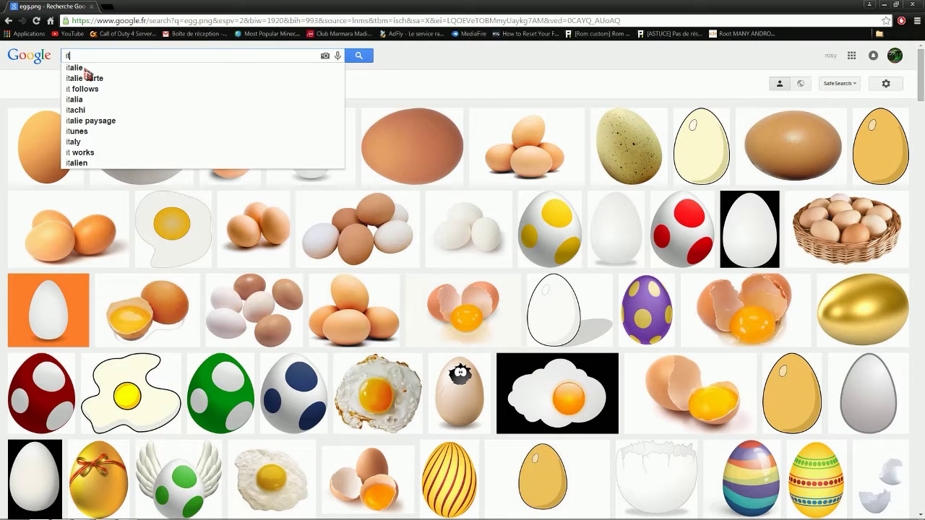
pyautogui.write('ems egg')
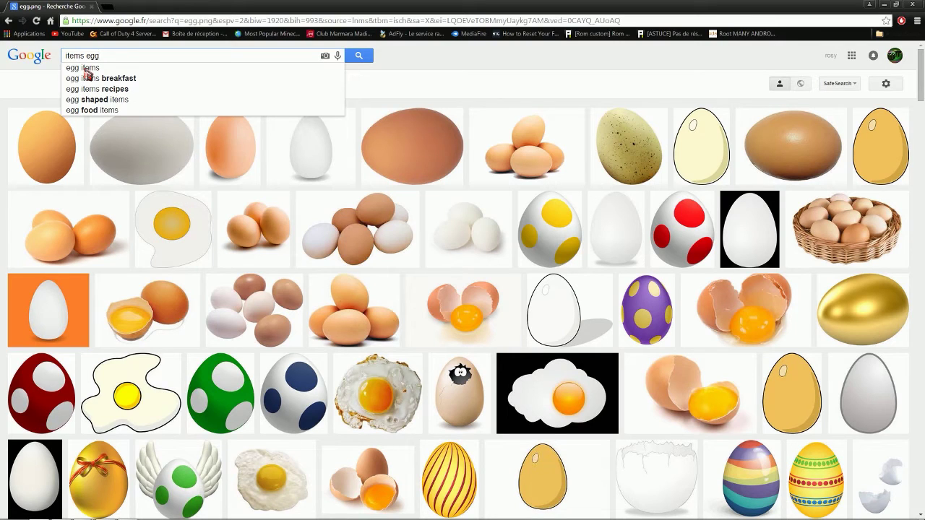
pyautogui.write(' game')
pyautogui.press('Return')
pyautogui.scroll(-2, 236, 390)
pyautogui.scroll(2, 236, 390)
# Shorten the image search query to "items egg" and rerun the search.
pyautogui.moveTo(120, 56); pyautogui.dragTo(110, 61)
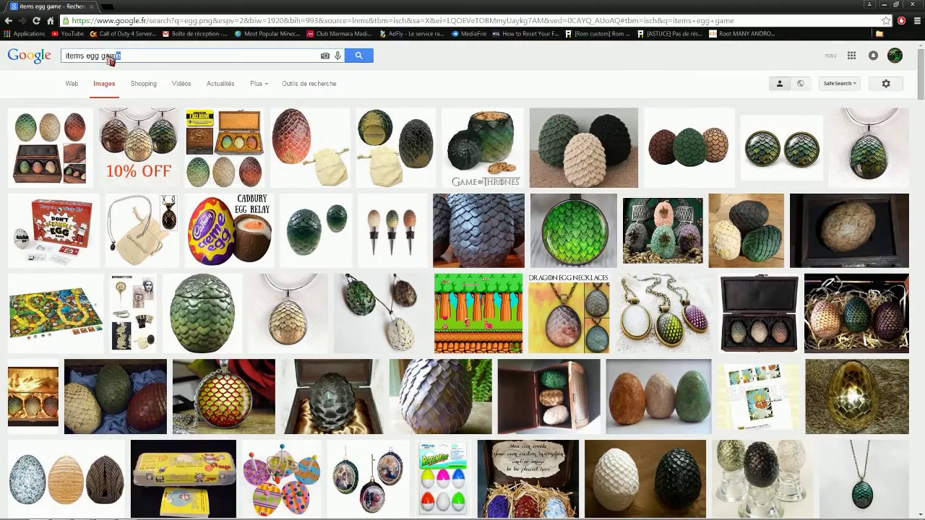
pyautogui.press('BackSpace')
pyautogui.press('Return')
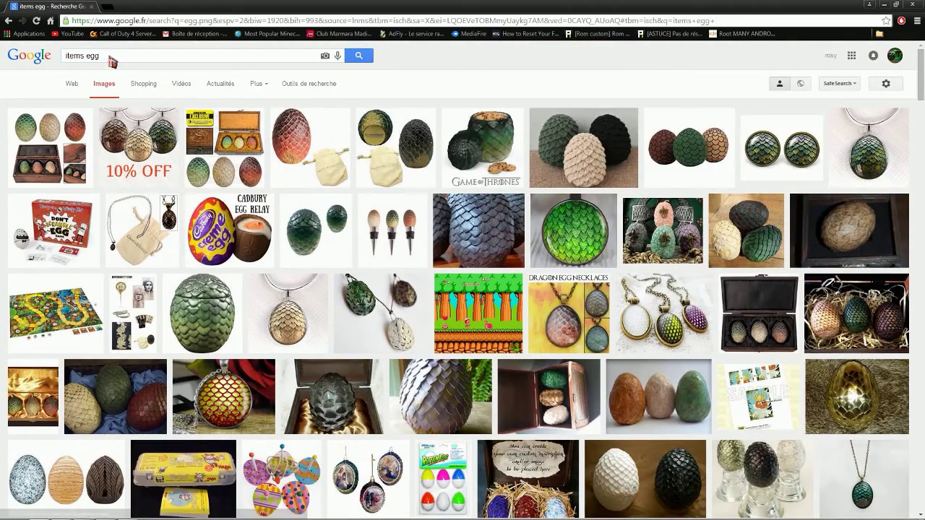
# Replace the image search query with "egg pixel art" and look through the results.
pyautogui.moveTo(115, 60); pyautogui.dragTo(51, 62)
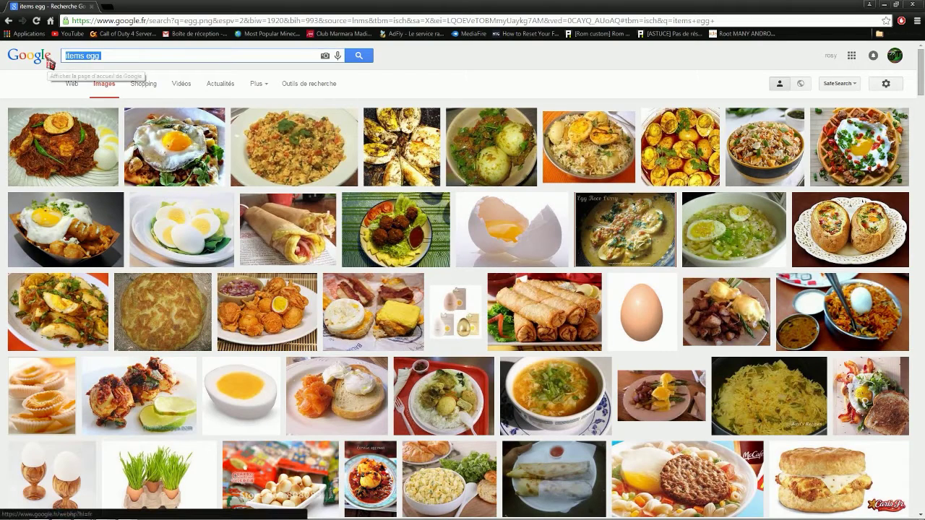
pyautogui.write('egg pi')
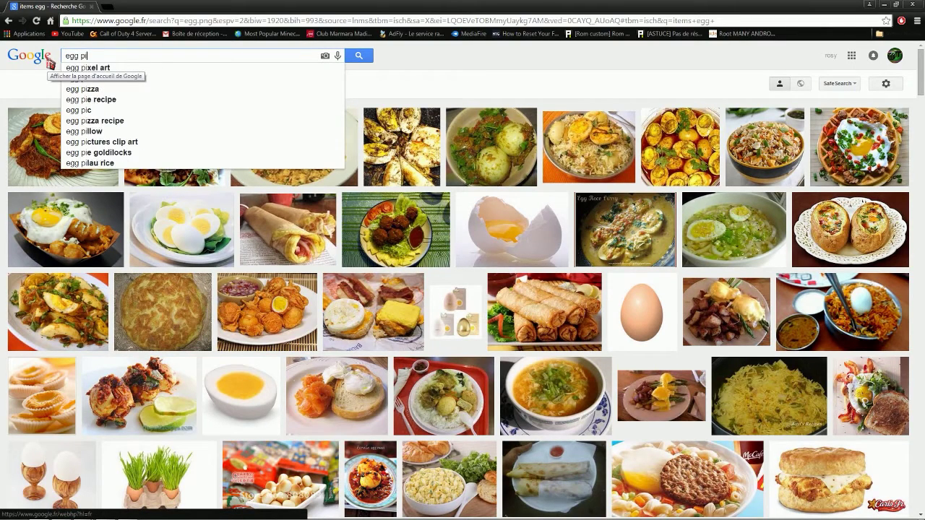
pyautogui.click(81, 68)
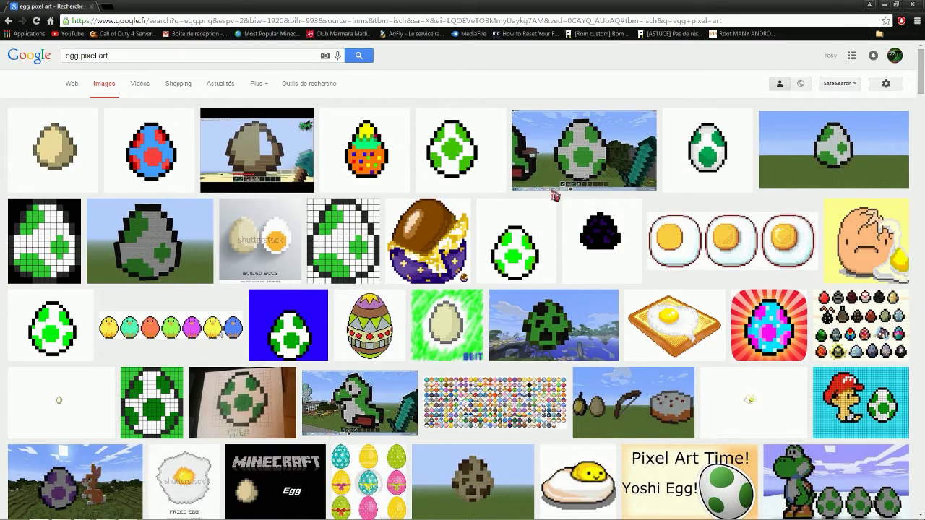
pyautogui.scroll(-2, 711, 362)
pyautogui.scroll(3, 710, 362)
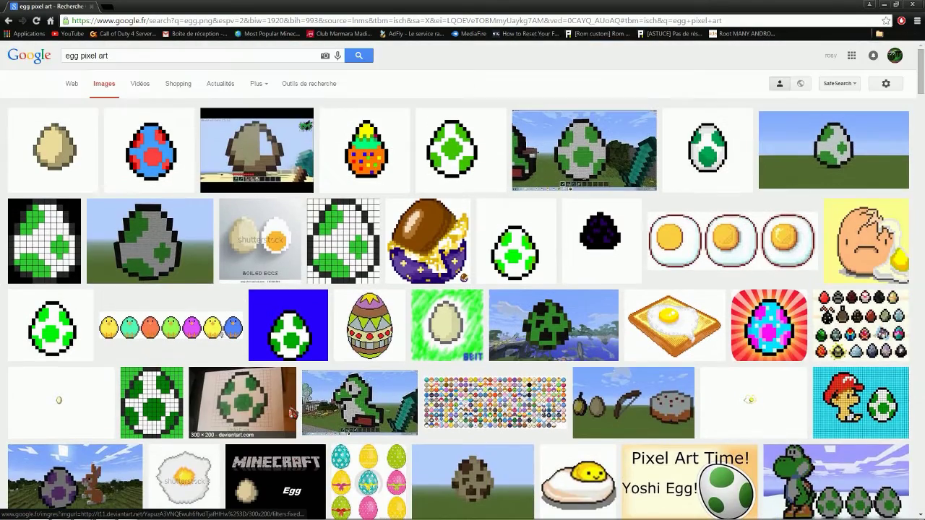
pyautogui.scroll(-1, 98, 62)
pyautogui.scroll(1, 97, 62)
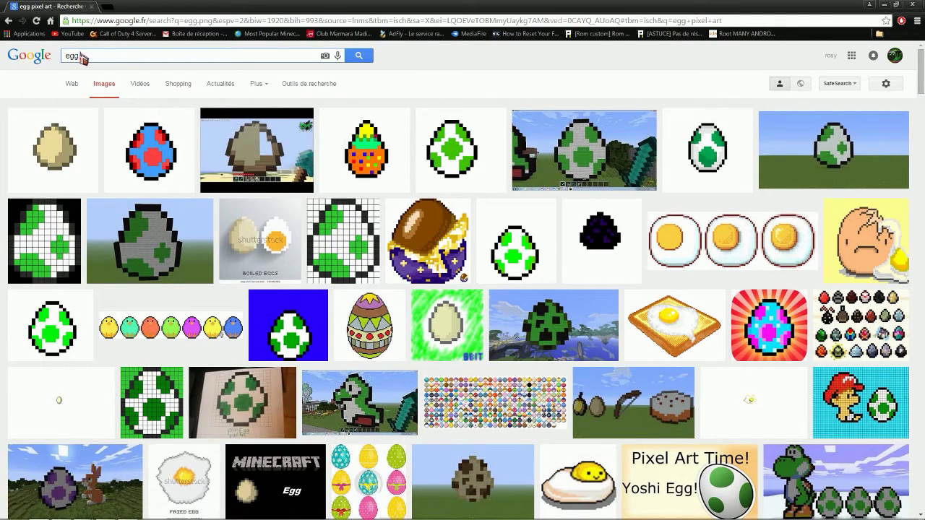
# Search images for "egg.png" again and open the beige, orange-outlined egg from clipartbest.com at full size.
pyautogui.write('.png')
pyautogui.press('Return')
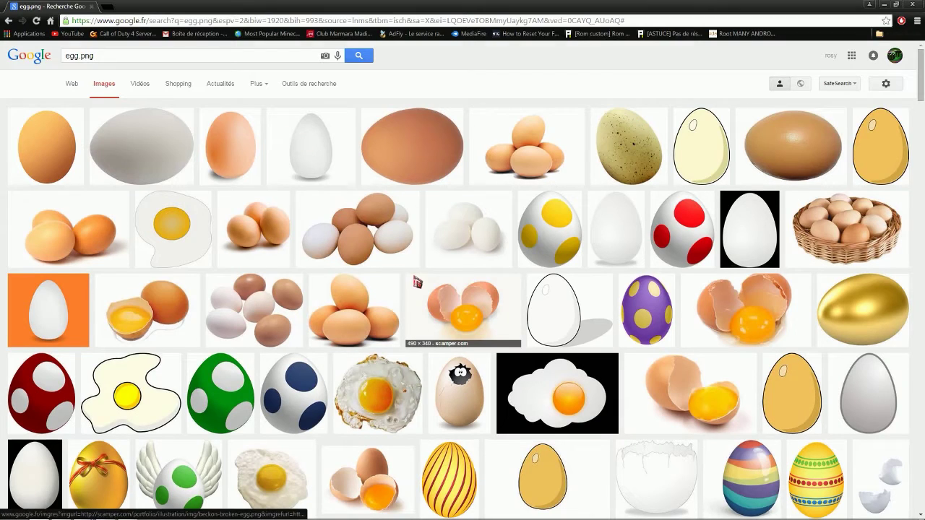
pyautogui.scroll(-1, 418, 282)
pyautogui.scroll(-3, 549, 318)
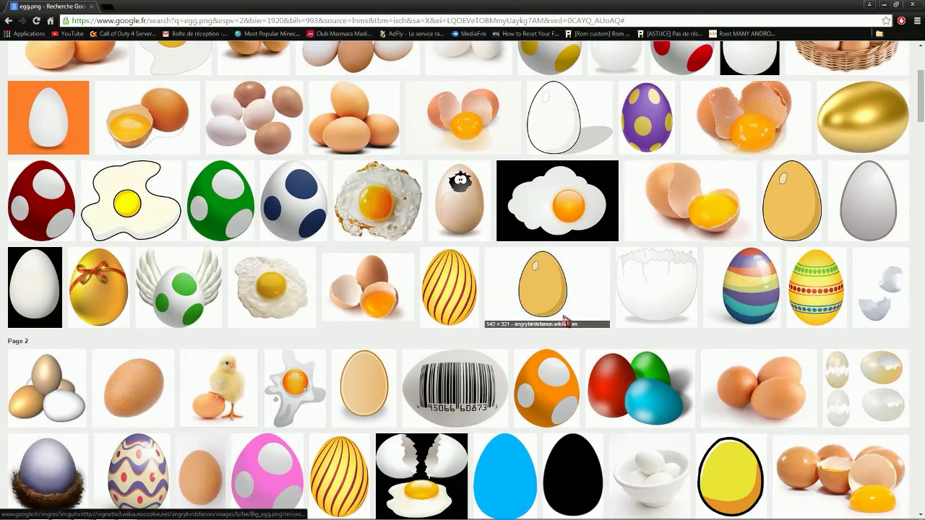
pyautogui.scroll(-4, 567, 323)
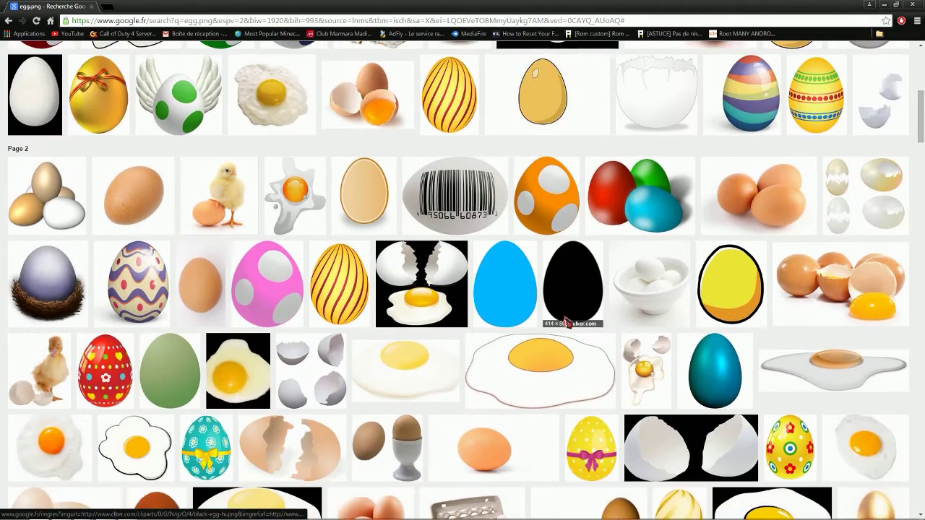
pyautogui.click(361, 200)
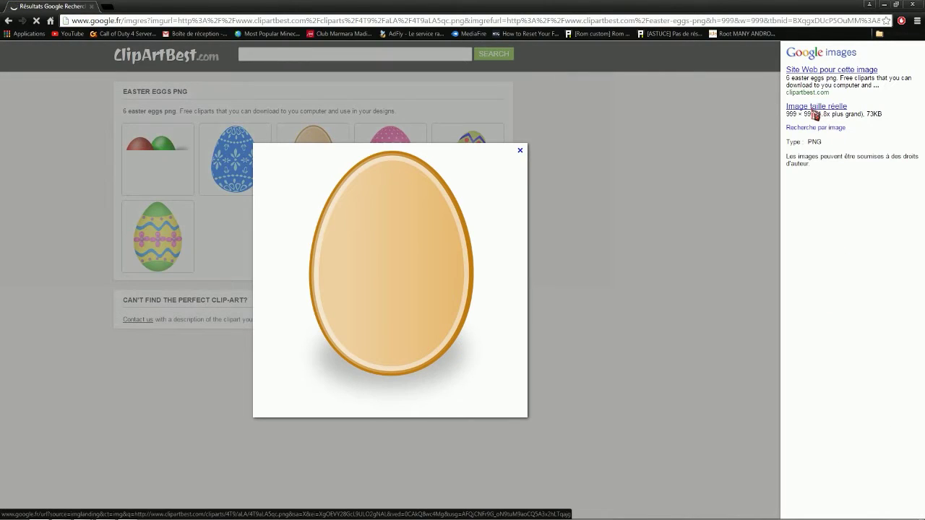
pyautogui.click(817, 107)
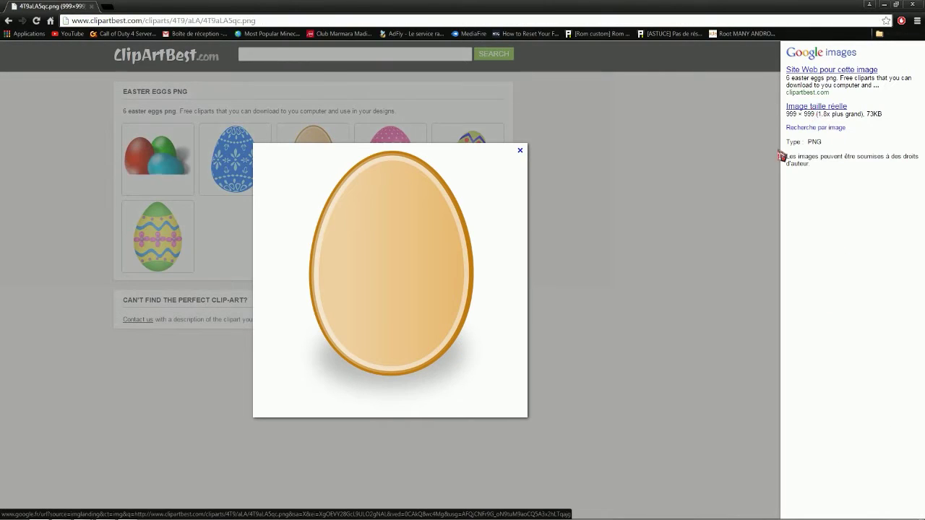
# Save the egg image as 4T9aLA5qc.png in the Mes images folder and open the download in Photoshop.
pyautogui.rightClick(223, 230)
pyautogui.click(300, 241)
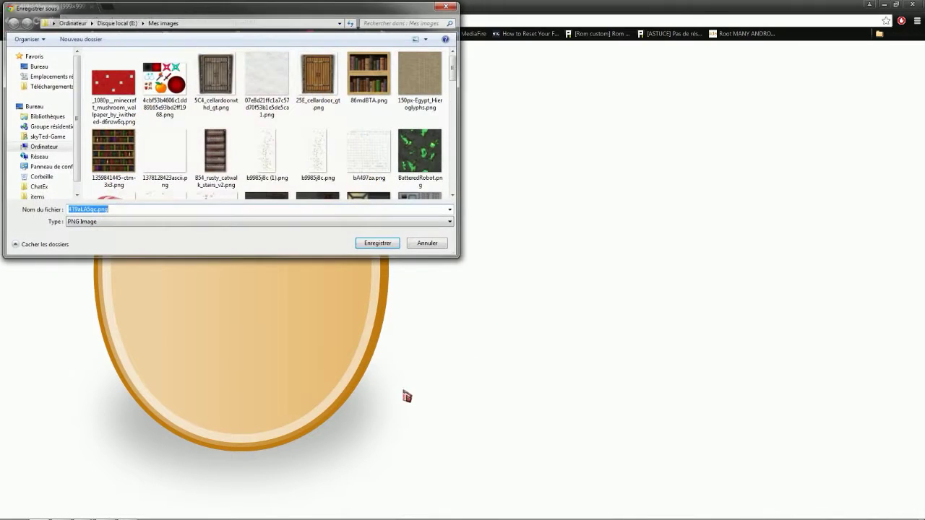
pyautogui.click(378, 244)
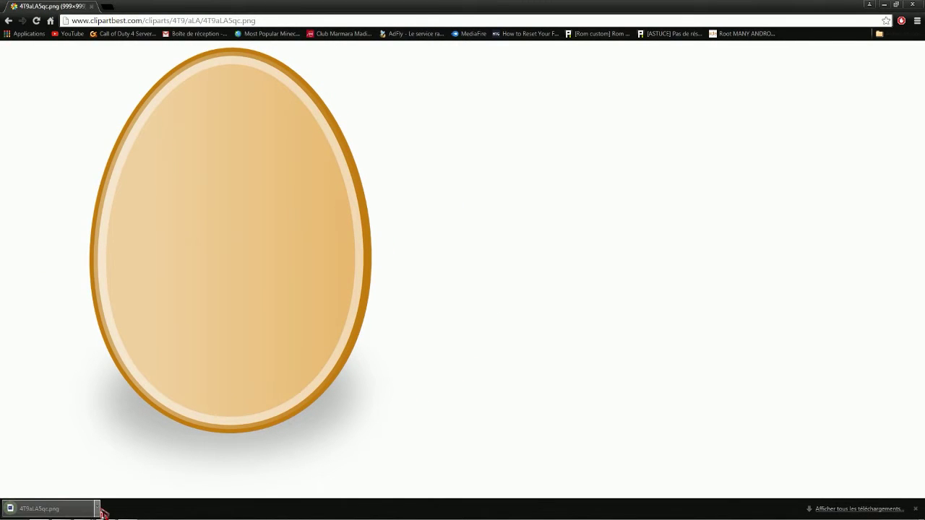
pyautogui.moveTo(84, 514); pyautogui.dragTo(92, 510)
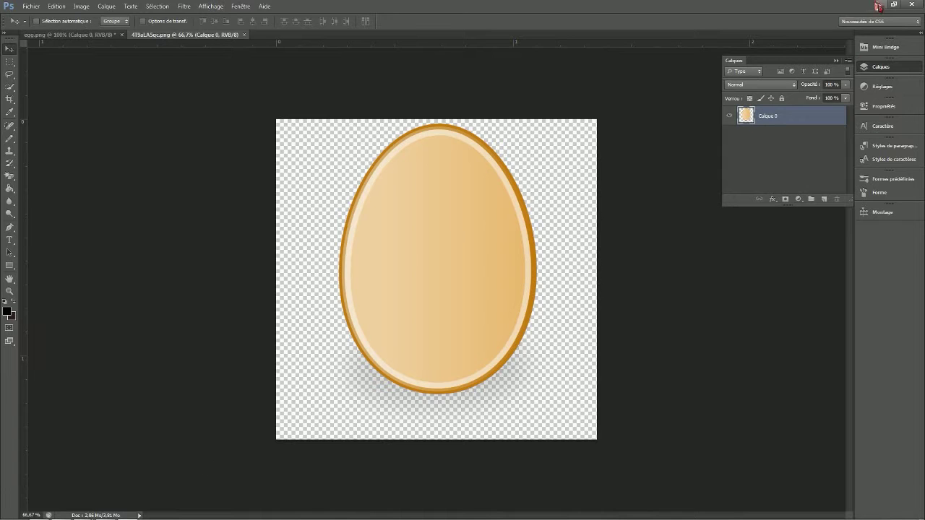
# Copy the downloaded egg's layer from its own document into the egg.png document.
pyautogui.click(878, 6)
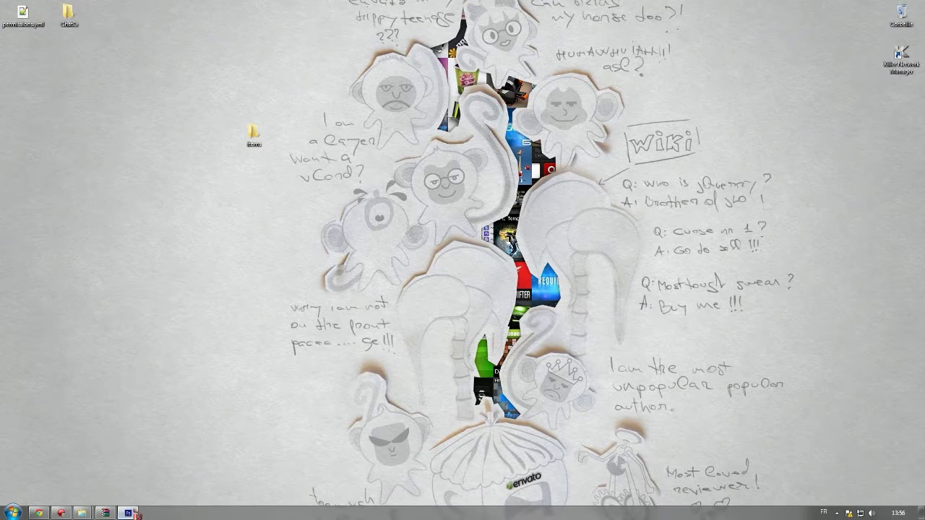
pyautogui.click(143, 511)
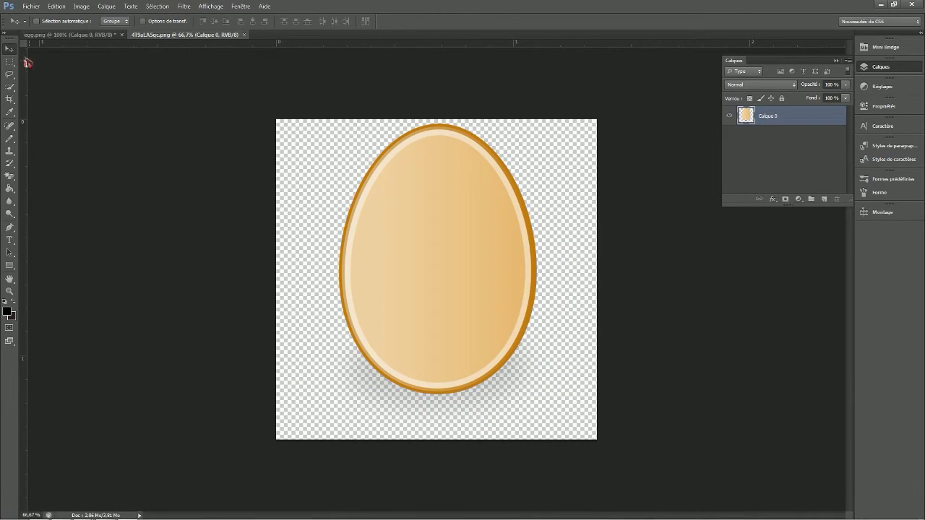
pyautogui.moveTo(497, 177); pyautogui.dragTo(441, 235)
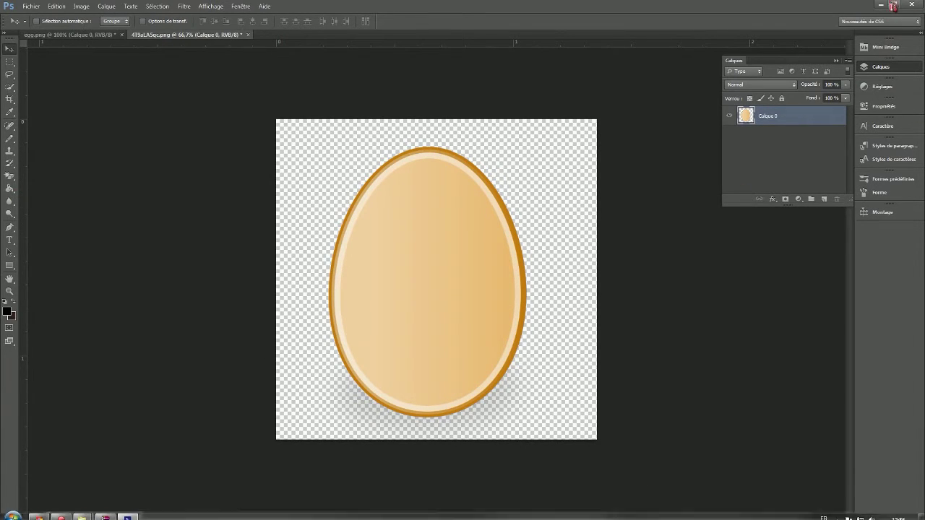
pyautogui.moveTo(412, 267); pyautogui.dragTo(450, 280)
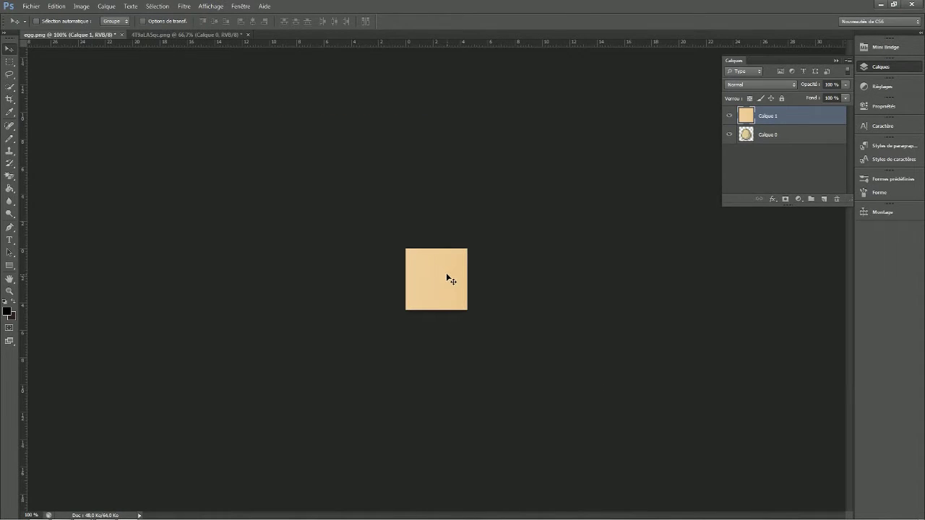
# Free-transform the imported egg layer, scaling it down and centring it so the whole egg fits the egg.png canvas.
pyautogui.hotkey('ctrl', 't')
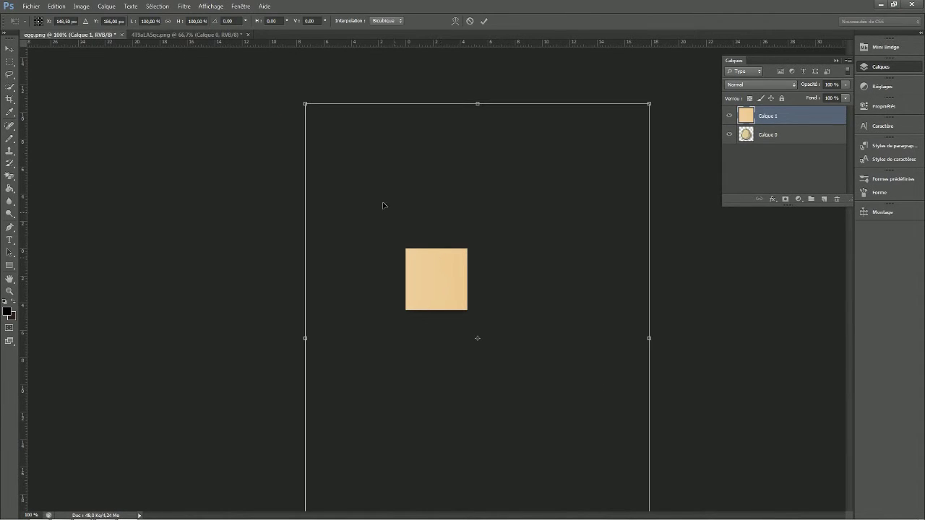
pyautogui.moveTo(305, 103); pyautogui.dragTo(601, 403)
pyautogui.moveTo(575, 438); pyautogui.dragTo(438, 276)
pyautogui.moveTo(462, 305); pyautogui.dragTo(439, 283)
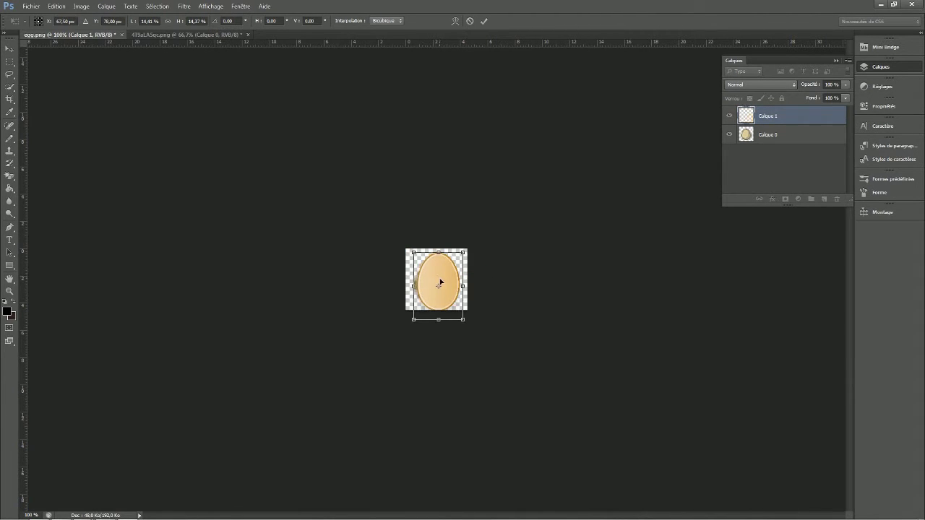
pyautogui.moveTo(412, 253); pyautogui.dragTo(426, 268)
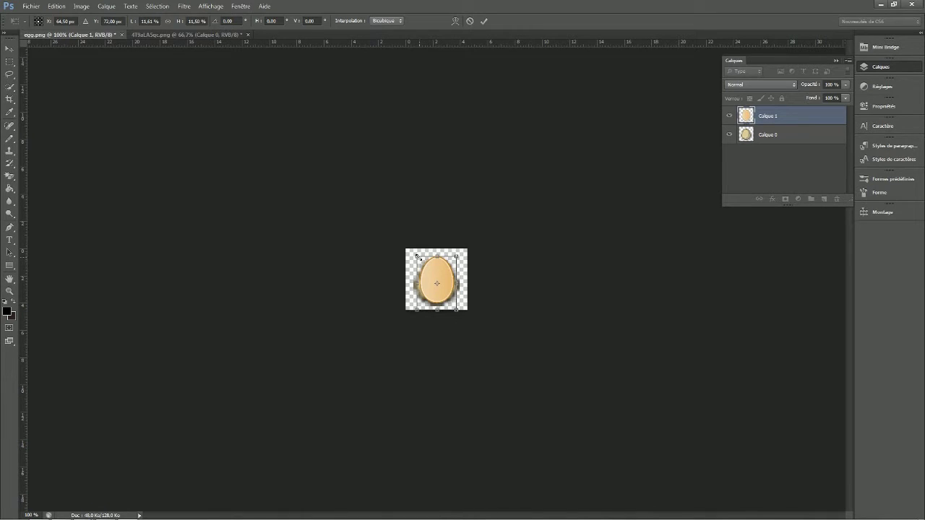
pyautogui.moveTo(417, 256); pyautogui.dragTo(433, 277)
pyautogui.press('Return')
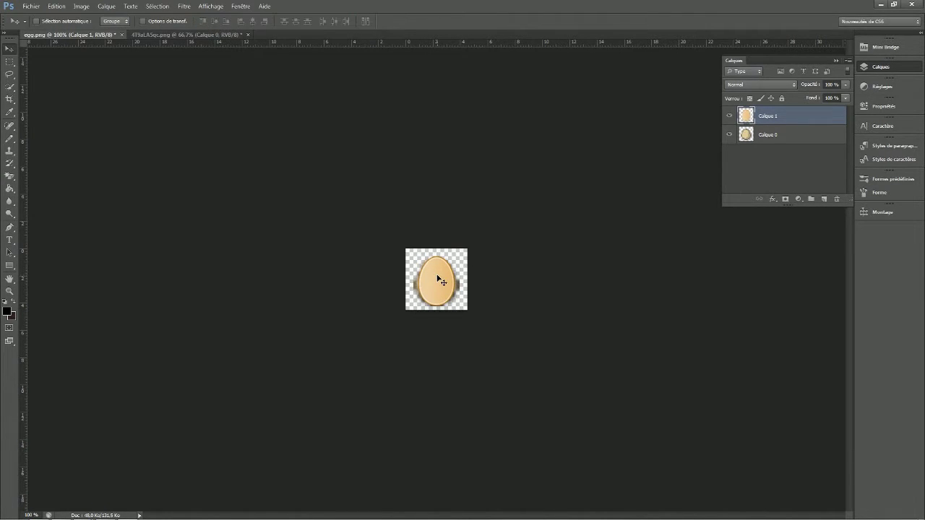
# Delete the original egg layer, Calque 0, from egg.png.
pyautogui.click(793, 137)
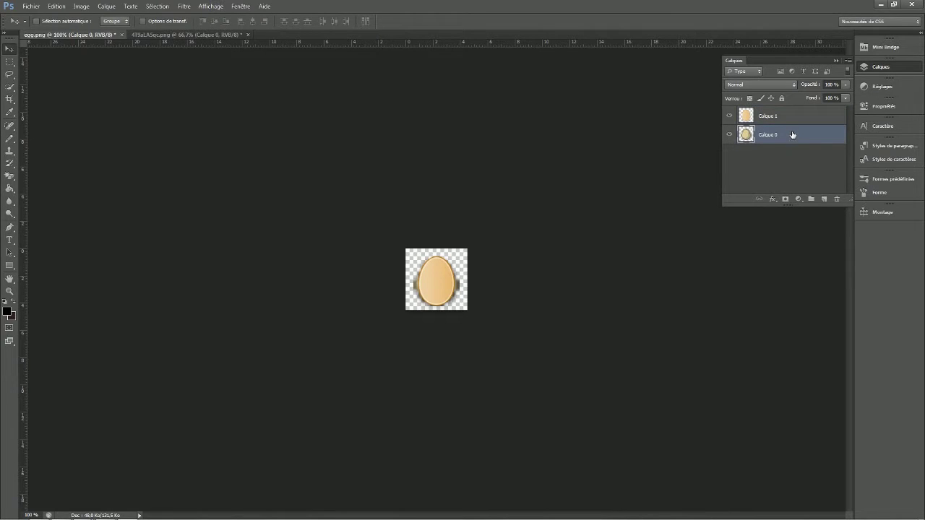
pyautogui.press('Delete')
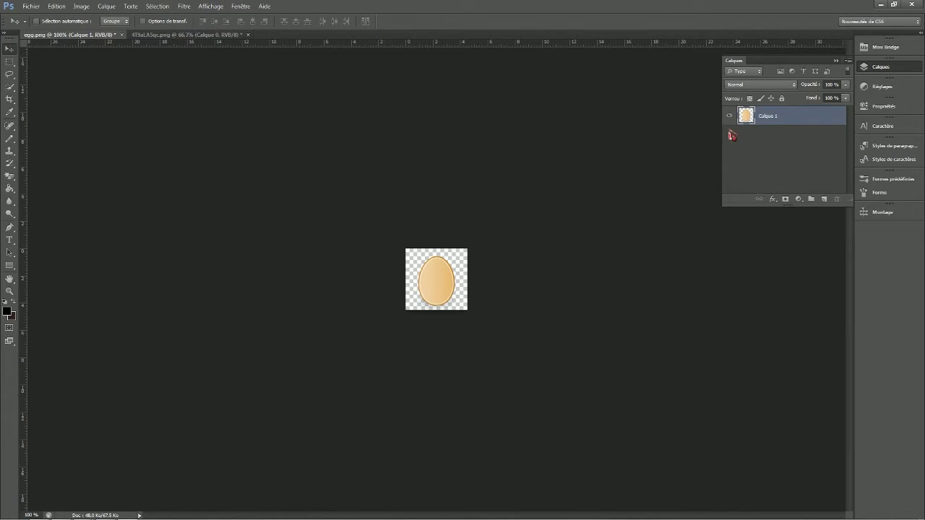
pyautogui.click(25, 8)
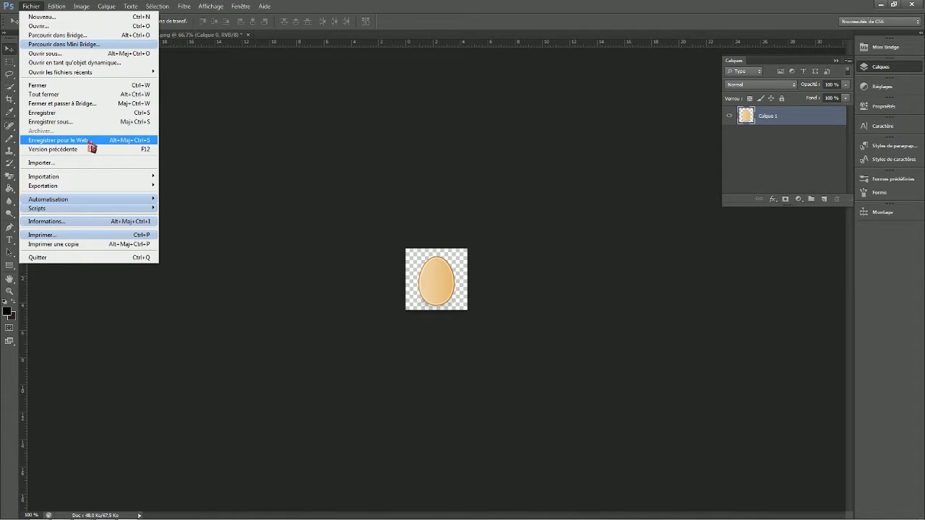
# Minimize Photoshop, switch to Chrome and return to the start of the "egg.png" image results.
pyautogui.click(874, 4)
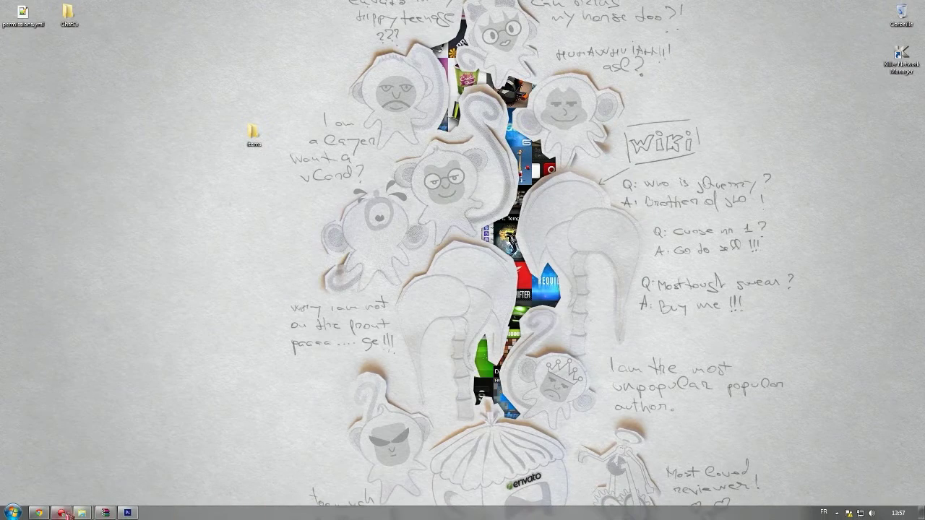
pyautogui.click(64, 513)
pyautogui.click(11, 22)
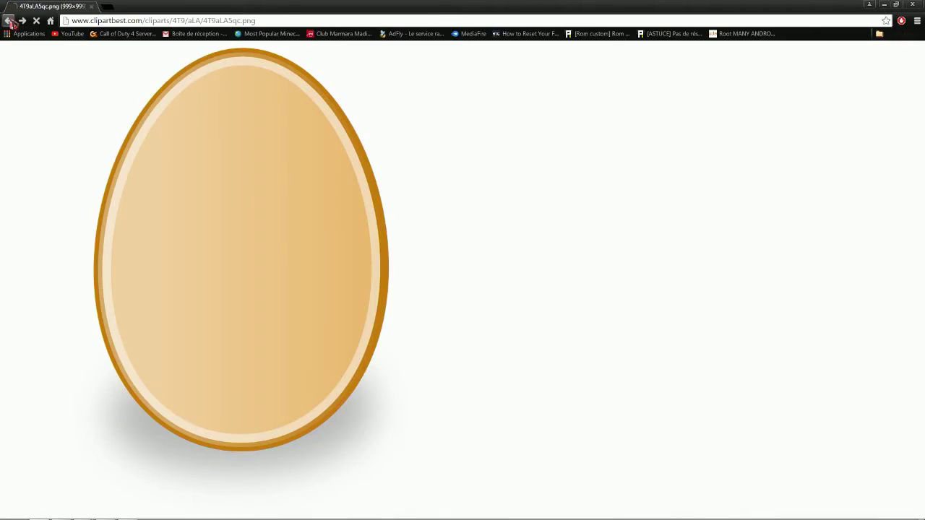
pyautogui.click(11, 22)
pyautogui.scroll(5, 141, 108)
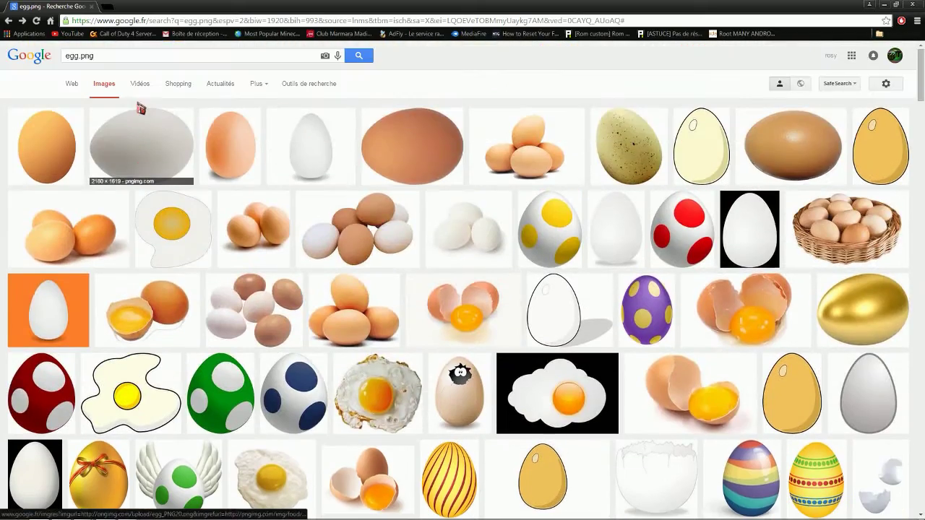
# Shorten the image search query to "egg" and run the search.
pyautogui.click(117, 60)
pyautogui.press('BackSpace')
pyautogui.press('BackSpace')
pyautogui.press('BackSpace')
pyautogui.press('BackSpace')
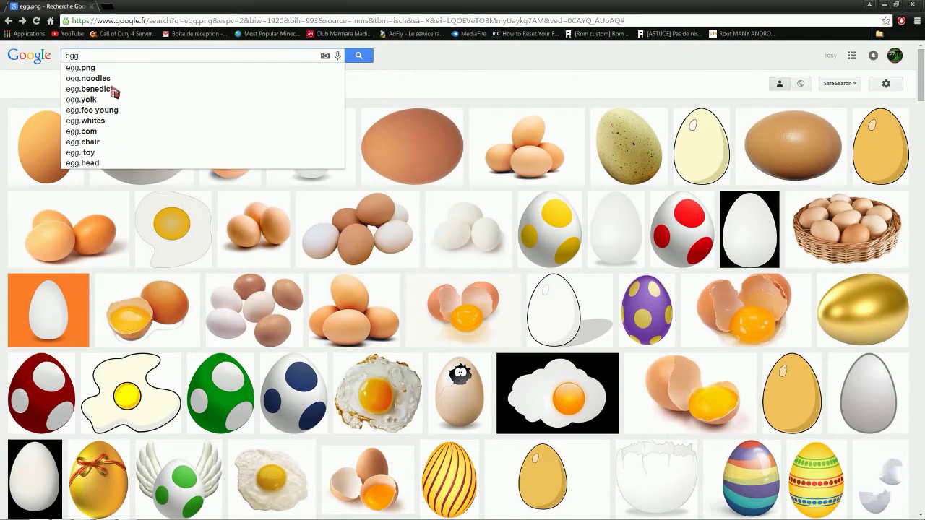
pyautogui.click(359, 55)
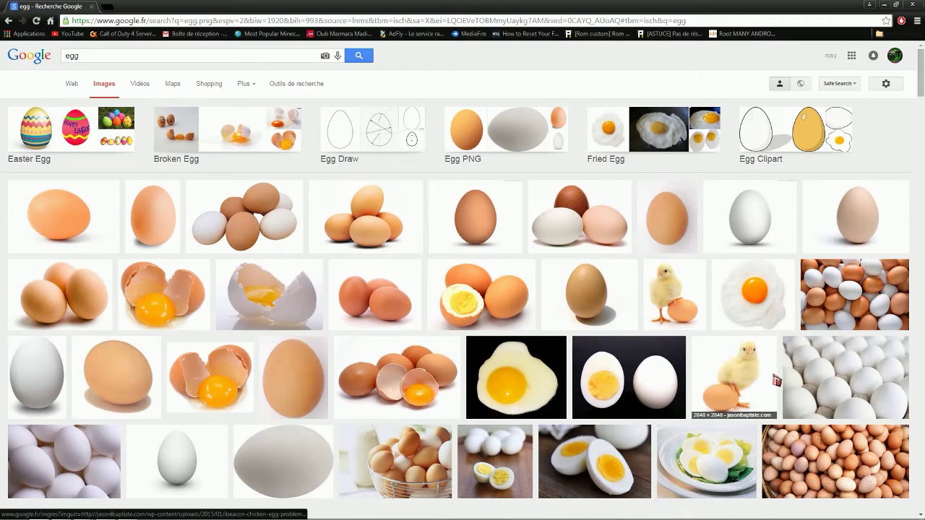
# Look through the "egg" image results and open the preview of the plain brown egg from nobacks.com.
pyautogui.scroll(-3, 773, 416)
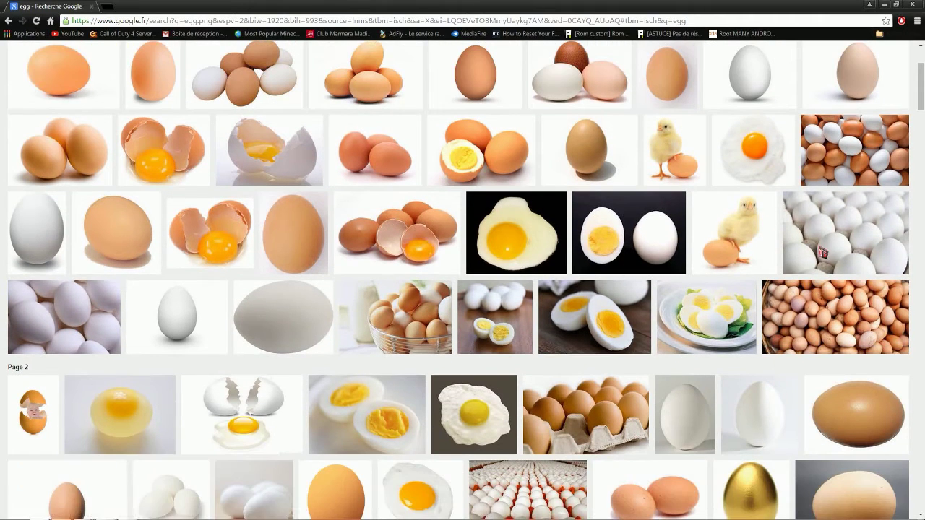
pyautogui.scroll(-4, 824, 253)
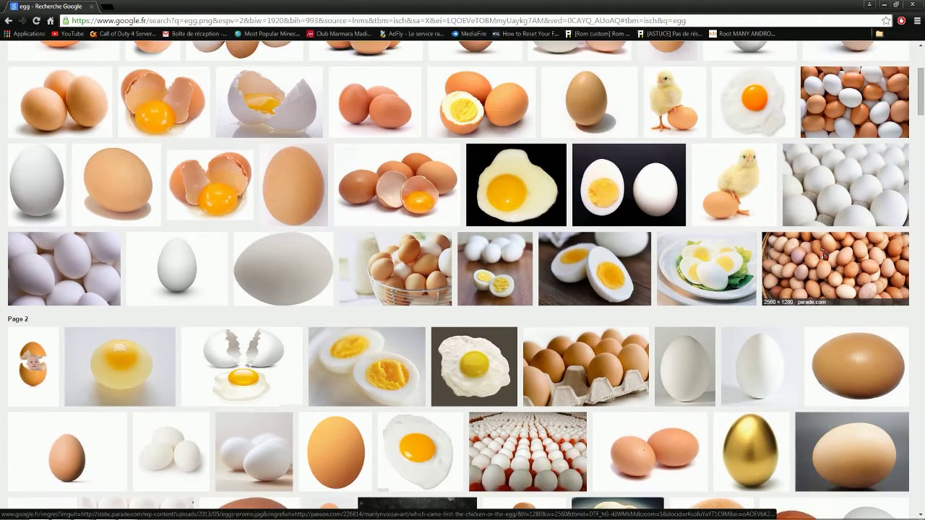
pyautogui.scroll(-1, 822, 258)
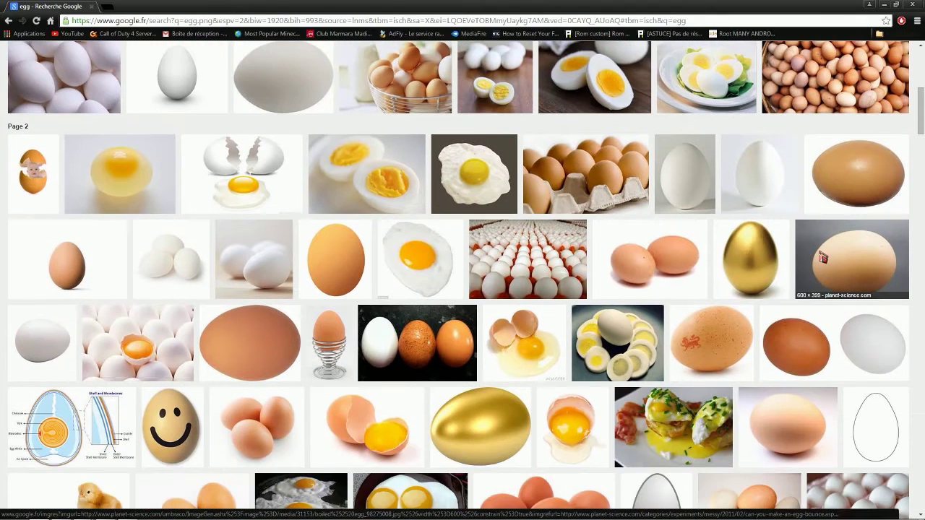
pyautogui.scroll(-1, 423, 254)
pyautogui.click(338, 210)
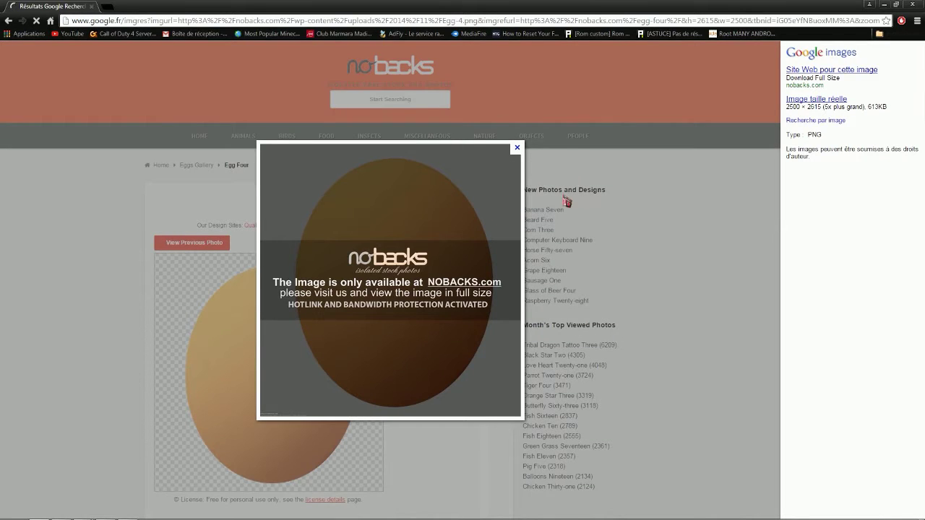
# Save the brown "Egg Four" image from the nobacks.com page and open it in Photoshop.
pyautogui.scroll(-1, 316, 350)
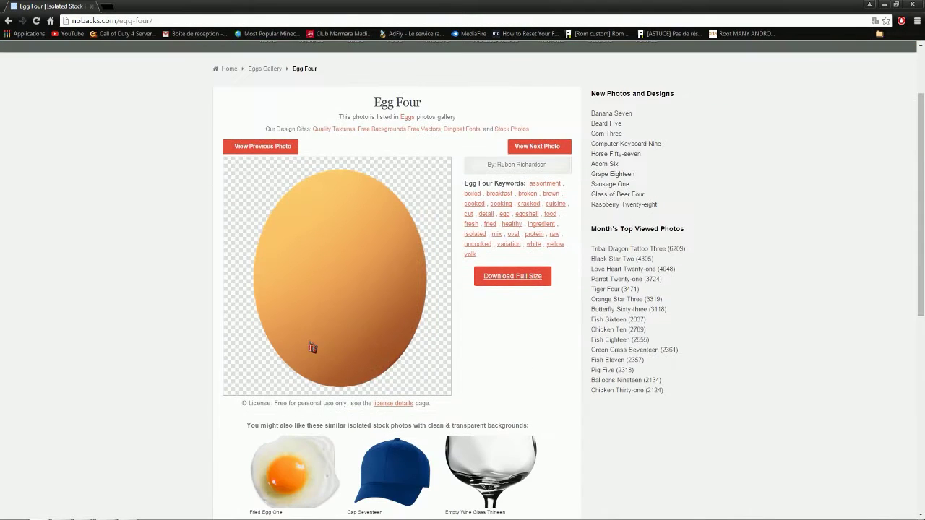
pyautogui.rightClick(329, 296)
pyautogui.click(378, 294)
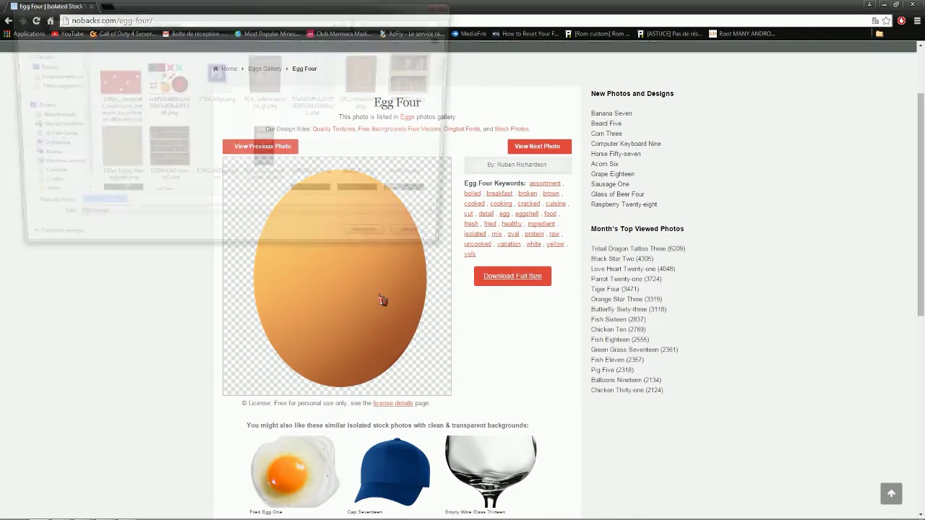
pyautogui.click(385, 248)
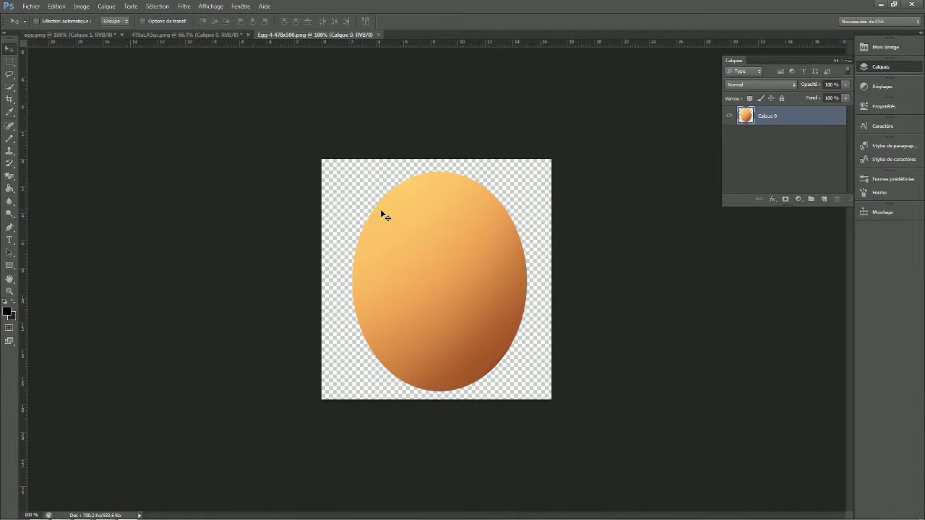
# Close Egg-4-478x500.png without saving its changes and return to the "egg" image results in Chrome.
pyautogui.moveTo(380, 209)
pyautogui.mouseDown()
pyautogui.moveTo(427, 227)
pyautogui.moveTo(373, 212)
pyautogui.mouseUp()
pyautogui.click(386, 40)
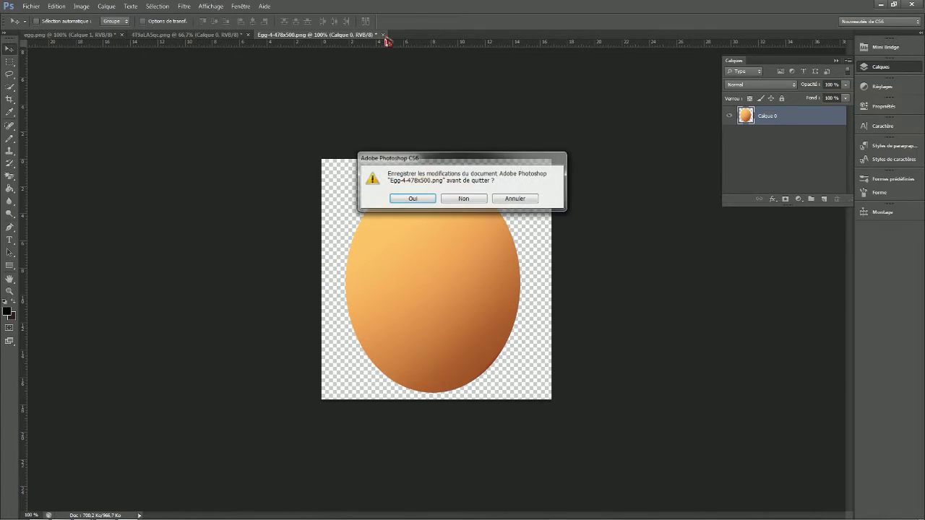
pyautogui.click(459, 201)
pyautogui.click(882, 4)
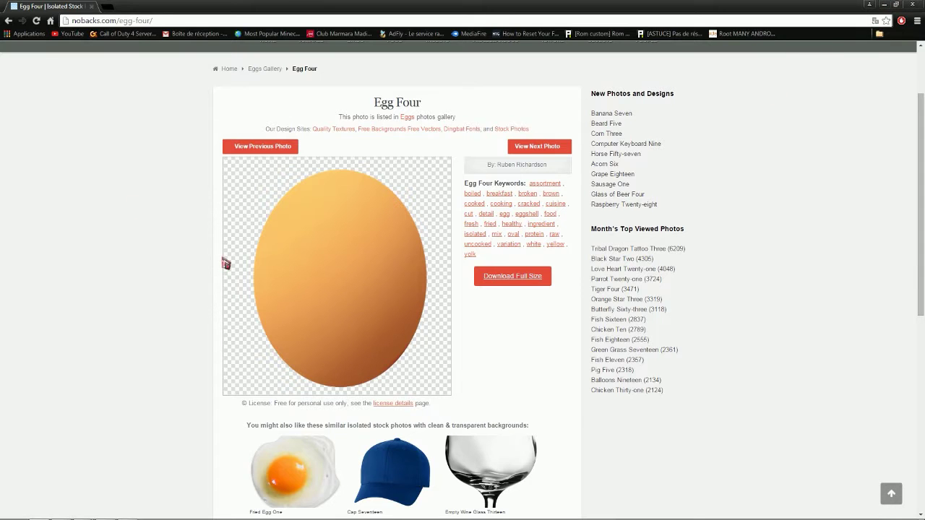
pyautogui.click(8, 20)
pyautogui.click(8, 20)
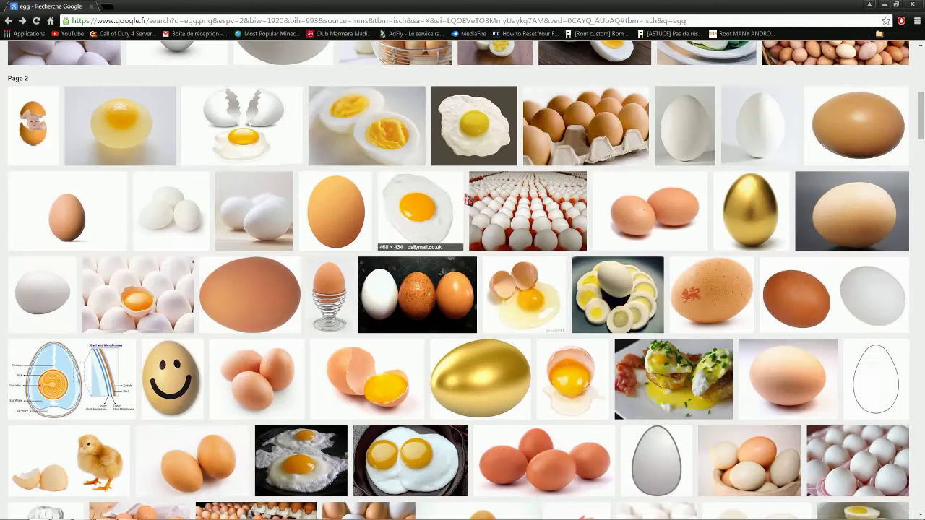
# Look through the "egg" image results and open the grey 256 × 256 egg from yoeigroup.com at full size.
pyautogui.scroll(-1, 576, 362)
pyautogui.scroll(-1, 573, 381)
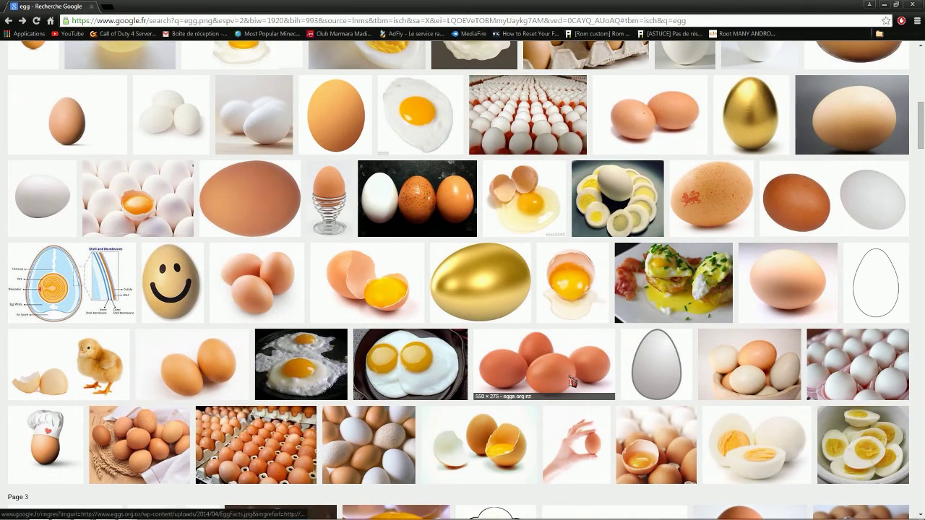
pyautogui.scroll(-1, 672, 379)
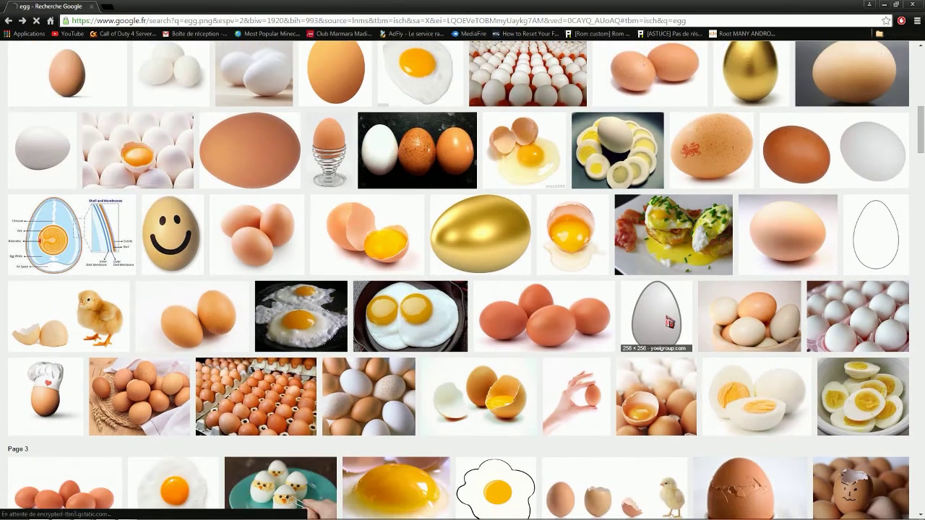
pyautogui.click(670, 323)
pyautogui.click(800, 101)
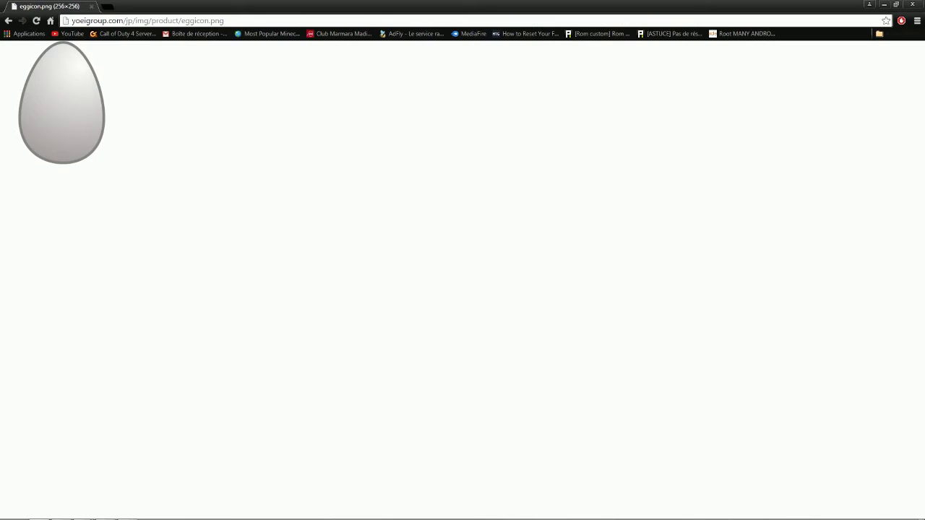
# Save the grey egg as eggicon.png in the Mes images folder and open it in Photoshop.
pyautogui.rightClick(72, 100)
pyautogui.click(137, 119)
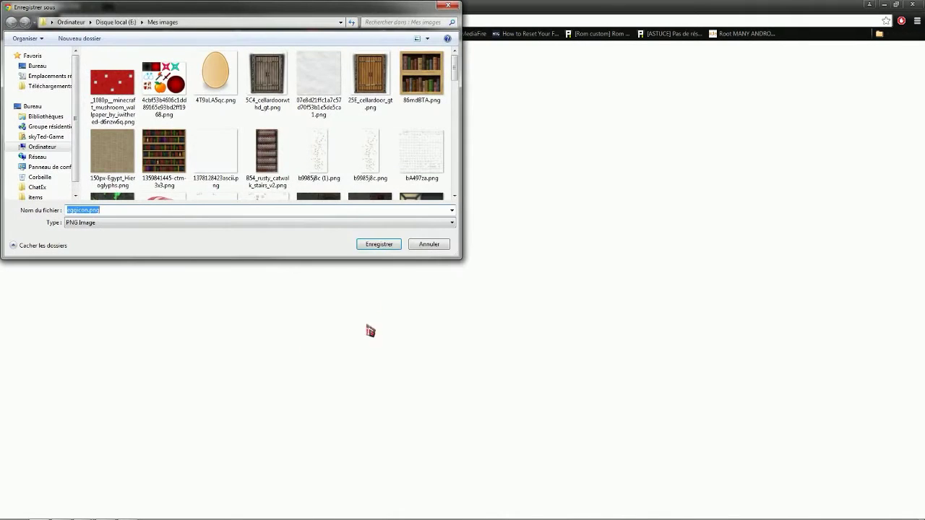
pyautogui.click(388, 246)
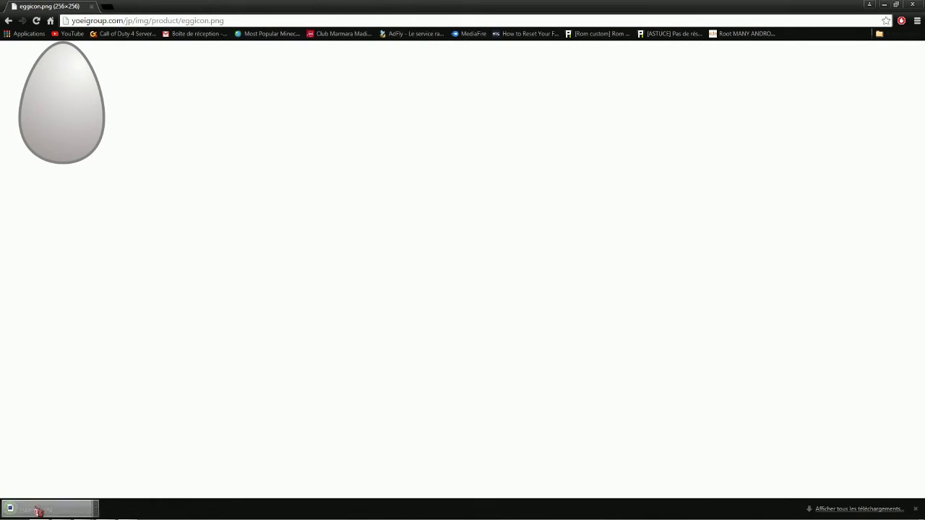
pyautogui.click(52, 508)
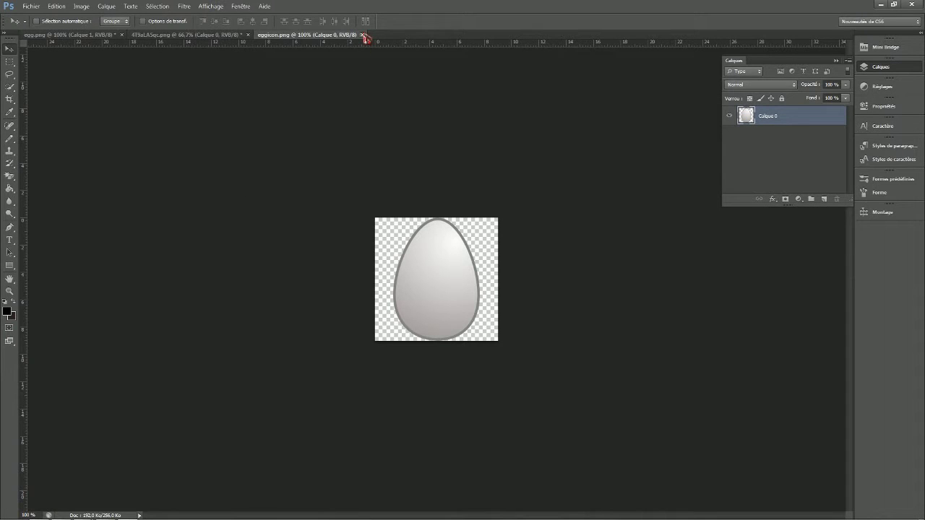
# Start a Black & White adjustment on the grey egg with tinting enabled and the tint colour set to c3b187.
pyautogui.click(83, 8)
pyautogui.click(55, 6)
pyautogui.moveTo(82, 7)
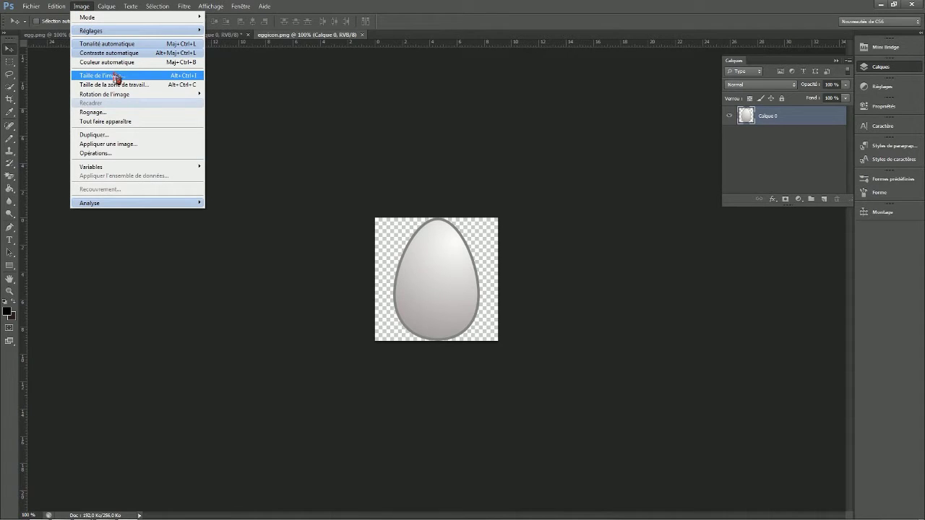
pyautogui.moveTo(186, 33)
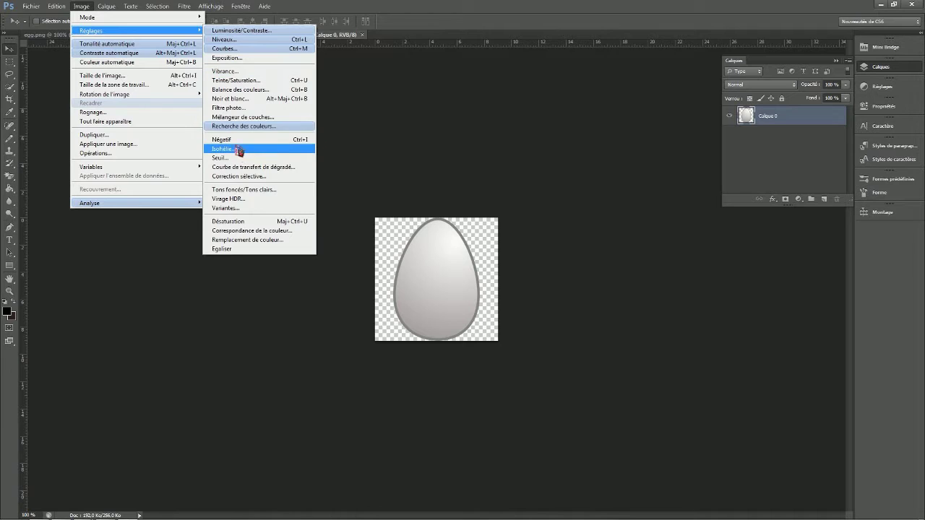
pyautogui.click(239, 99)
pyautogui.click(130, 235)
pyautogui.click(162, 234)
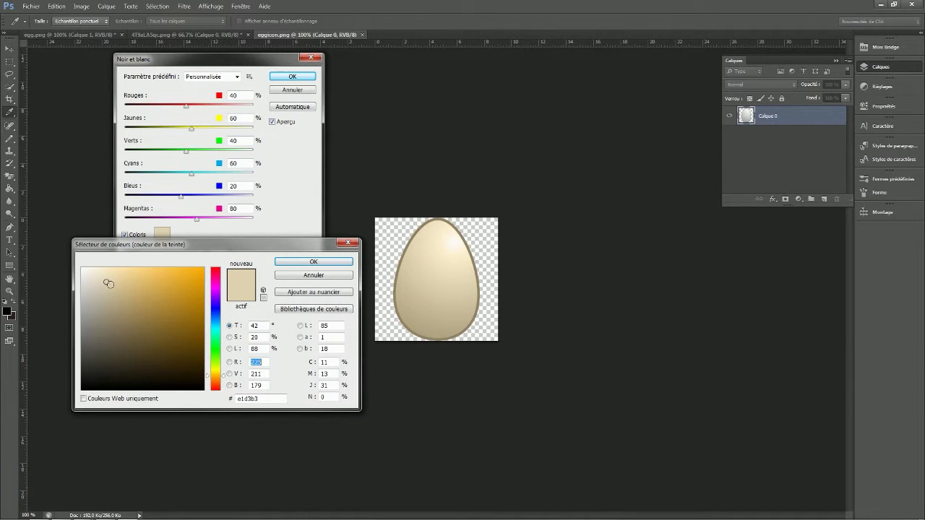
pyautogui.moveTo(107, 283); pyautogui.dragTo(119, 297)
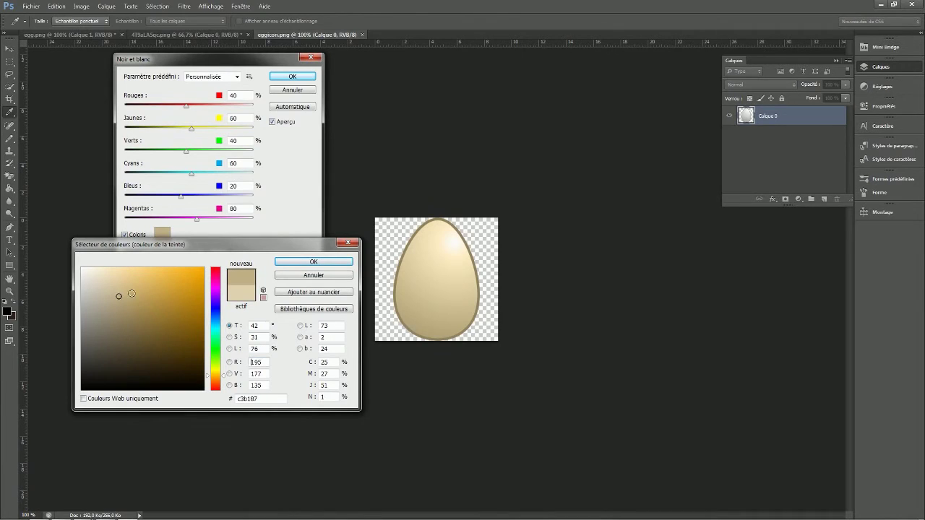
pyautogui.click(313, 262)
# Set the Black & White levels to reds 88, yellows 143, greens -48, cyans 193, blues 171 and magentas 36.
pyautogui.moveTo(186, 106)
pyautogui.mouseDown()
pyautogui.moveTo(175, 112)
pyautogui.moveTo(218, 116)
pyautogui.moveTo(167, 128)
pyautogui.moveTo(166, 153)
pyautogui.moveTo(214, 130)
pyautogui.moveTo(181, 110)
pyautogui.moveTo(200, 111)
pyautogui.mouseUp()
pyautogui.moveTo(196, 178); pyautogui.dragTo(227, 180)
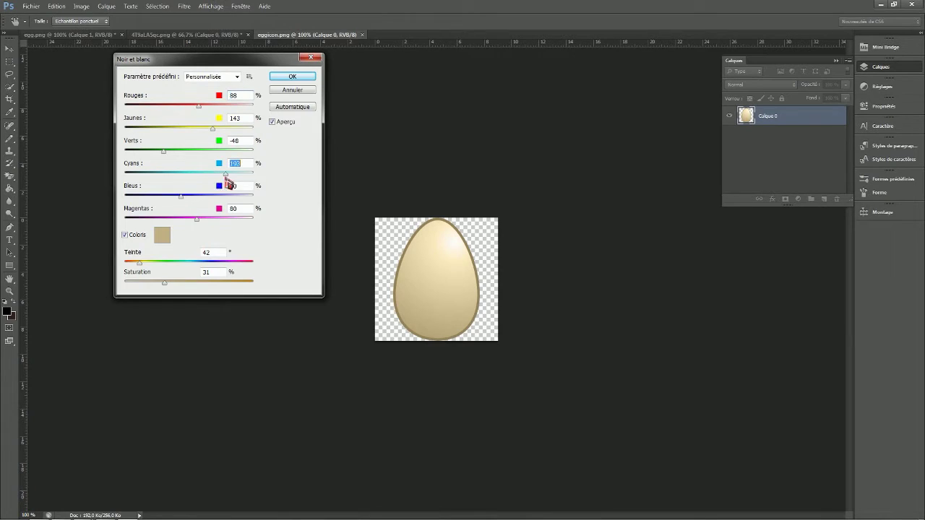
pyautogui.moveTo(182, 200); pyautogui.dragTo(189, 227)
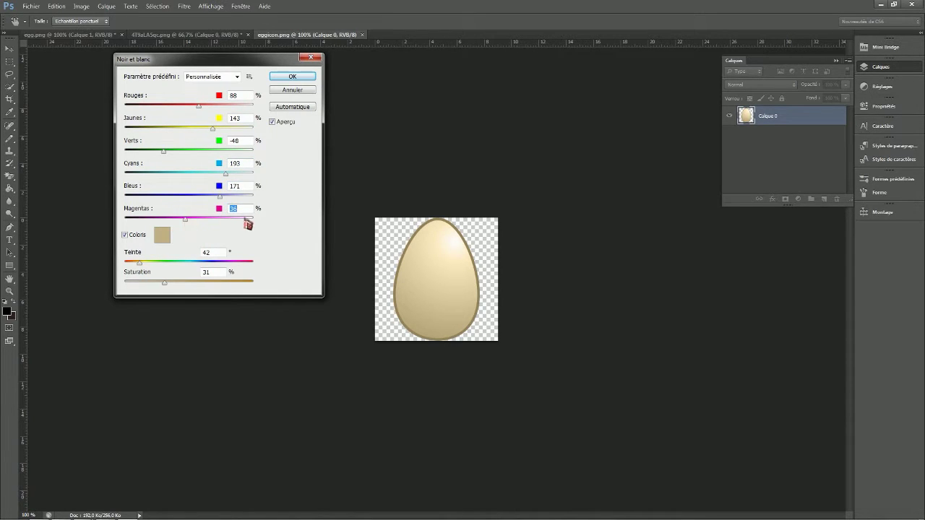
# Change the tint colour to c3a887 and apply the Black & White adjustment to the egg.
pyautogui.click(157, 241)
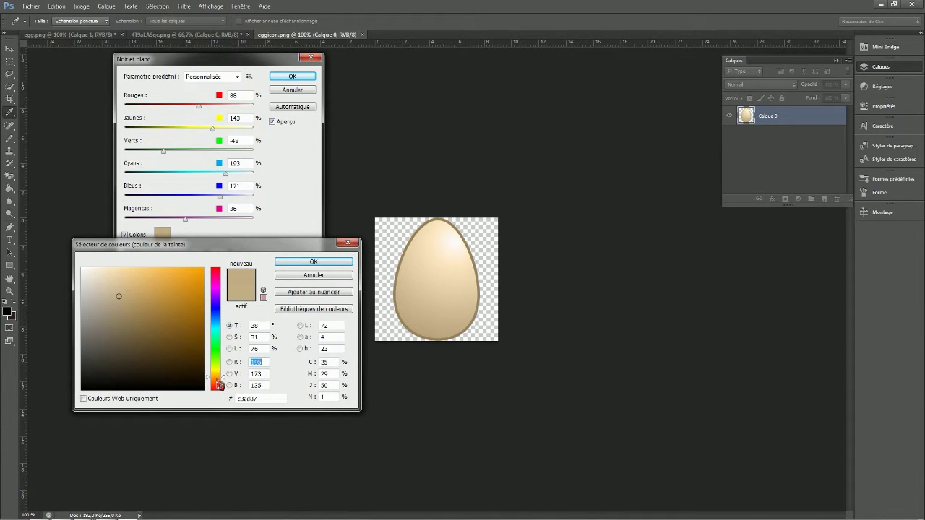
pyautogui.moveTo(218, 383); pyautogui.dragTo(221, 386)
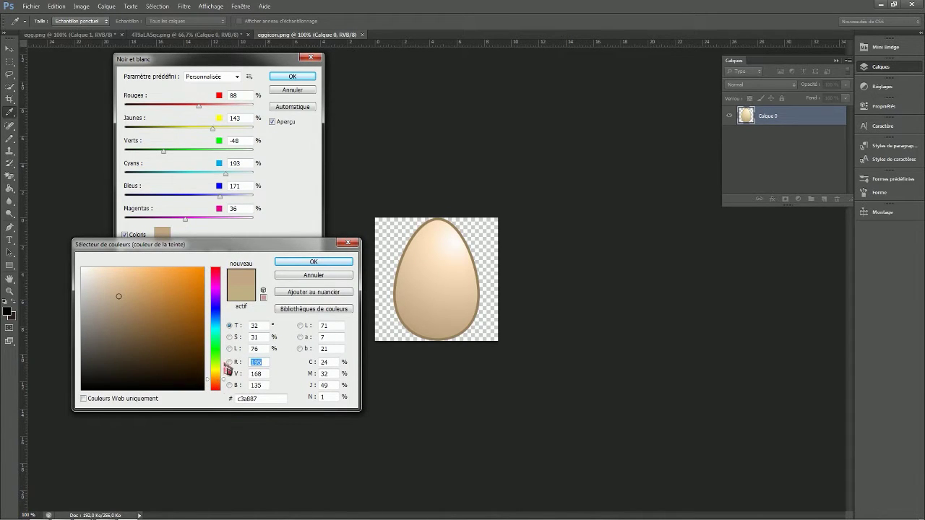
pyautogui.click(312, 262)
pyautogui.click(294, 78)
# Close eggicon.png without saving its changes and go back to the "egg" image results in Chrome.
pyautogui.moveTo(416, 281); pyautogui.dragTo(428, 304)
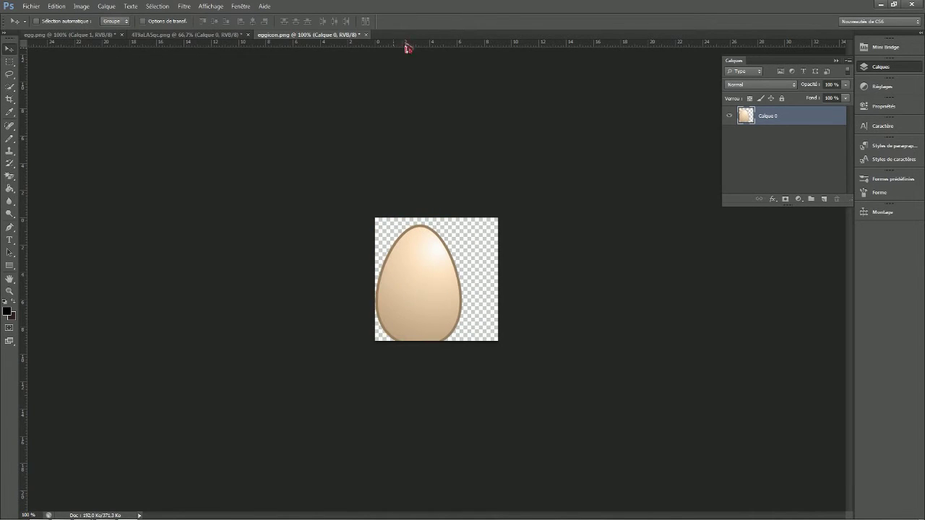
pyautogui.click(368, 36)
pyautogui.click(468, 201)
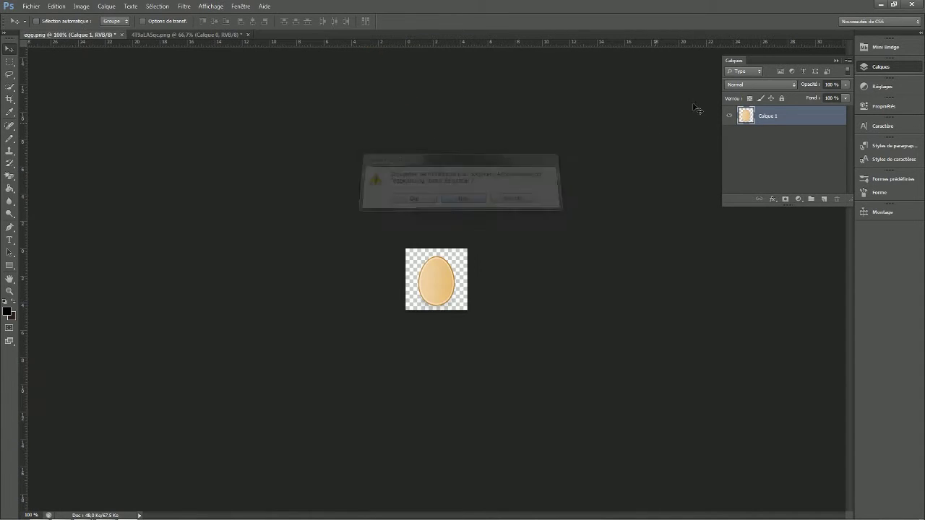
pyautogui.click(882, 4)
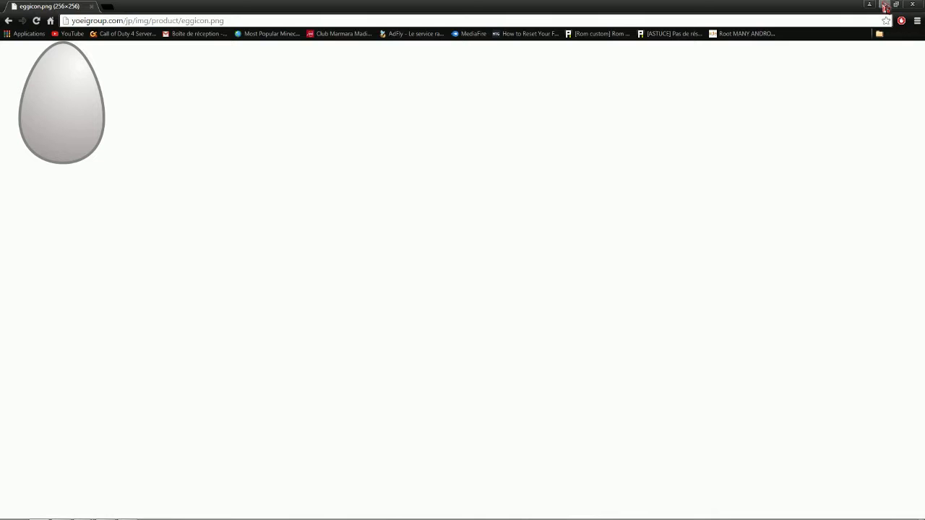
pyautogui.click(9, 21)
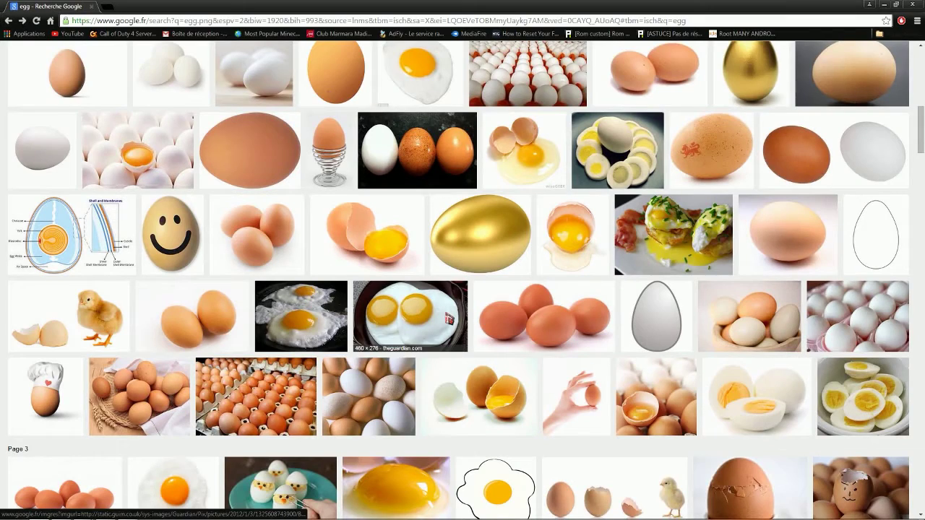
# Look further through the "egg" image results and open the single upright brown egg, 1280 × 1024, at full size.
pyautogui.scroll(-4, 448, 318)
pyautogui.scroll(-1, 449, 319)
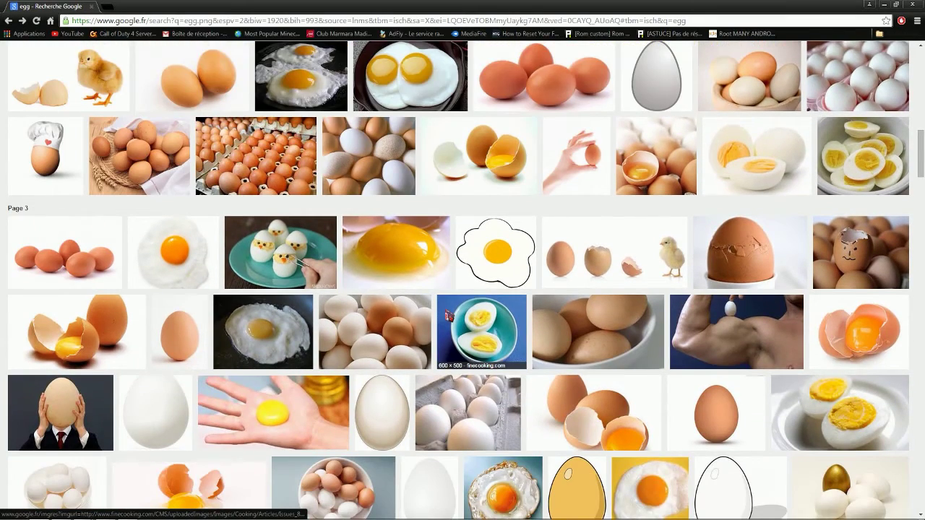
pyautogui.scroll(-3, 449, 316)
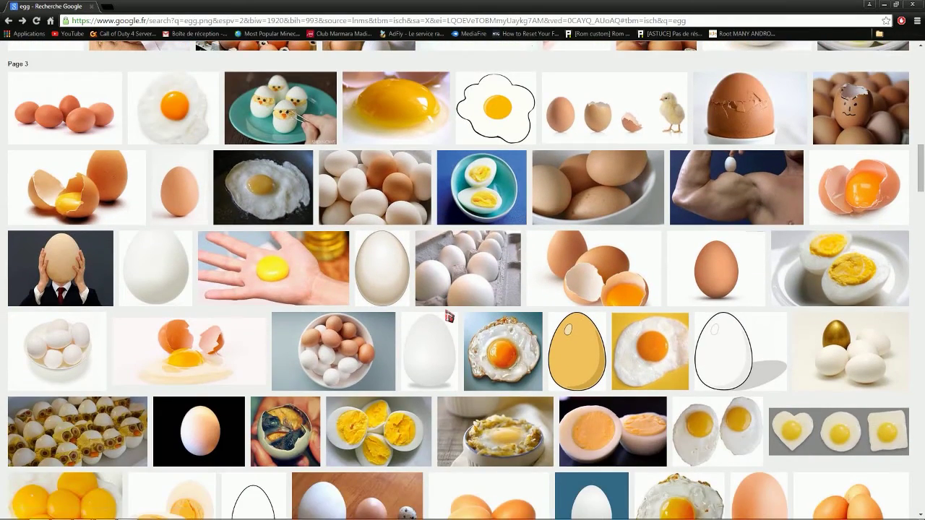
pyautogui.scroll(-1, 449, 316)
pyautogui.click(725, 217)
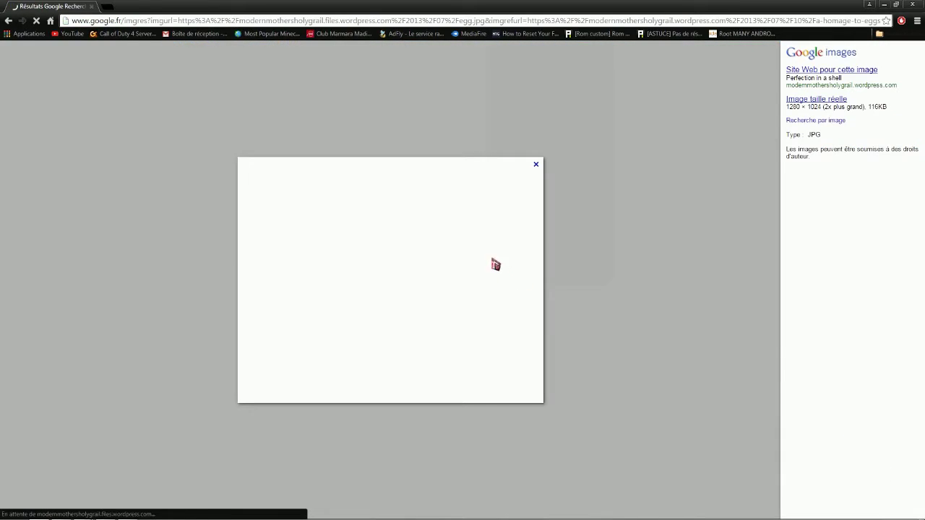
pyautogui.click(817, 102)
# Save the brown egg picture as egg.jpg in the Mes images folder and open it in Photoshop.
pyautogui.rightClick(261, 213)
pyautogui.click(326, 218)
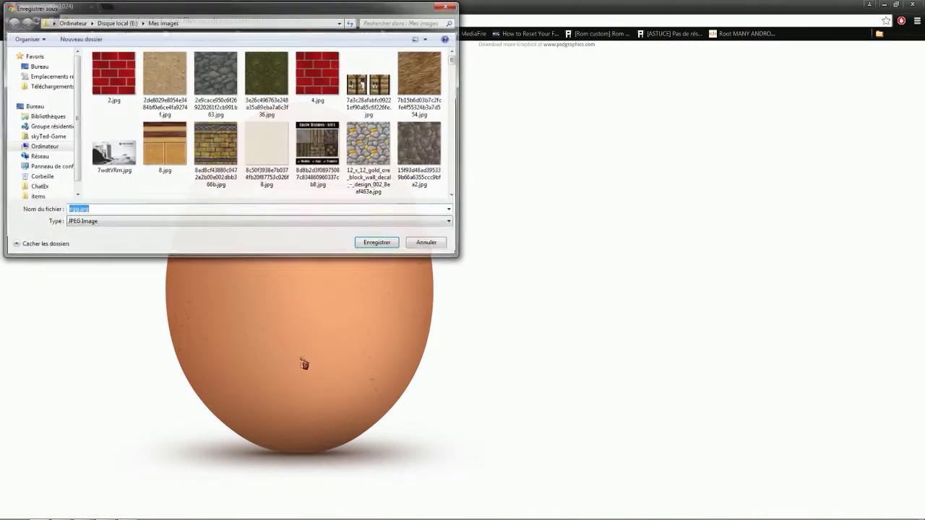
pyautogui.click(378, 241)
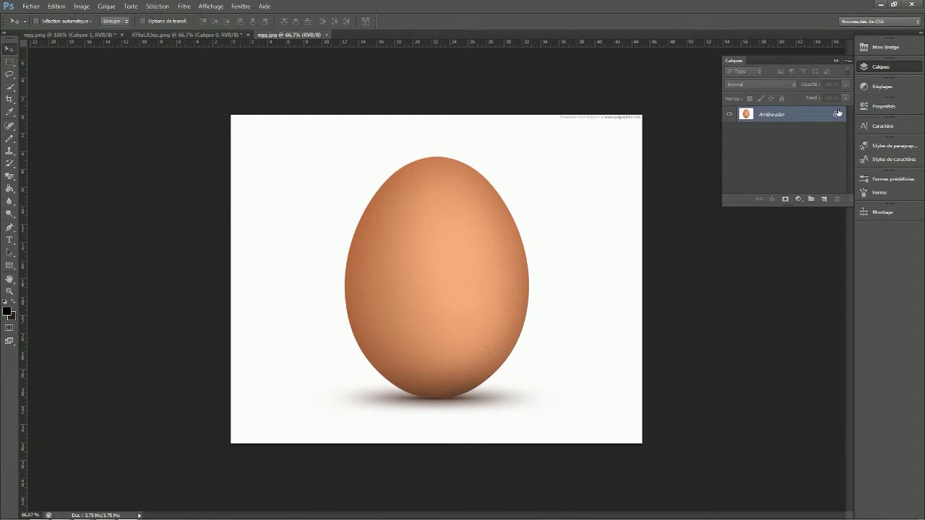
# Convert the locked background of egg.jpg to layer Calque 0 and set the Quick Selection tool to add with a 32 px brush.
pyautogui.doubleClick(837, 117)
pyautogui.click(555, 169)
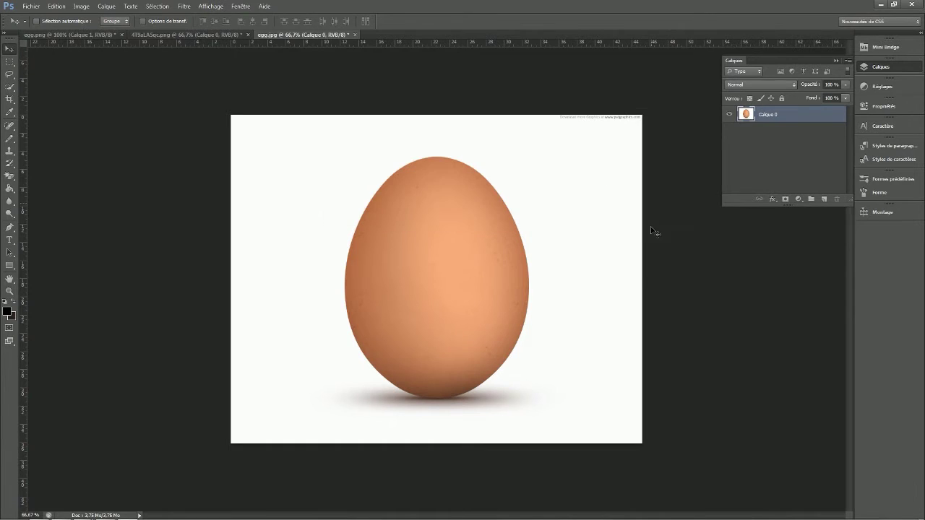
pyautogui.click(10, 87)
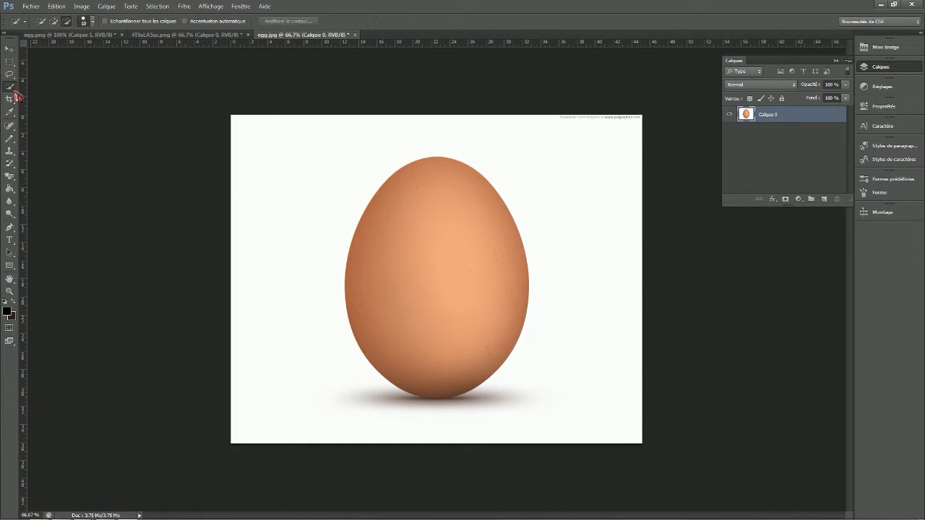
pyautogui.click(54, 21)
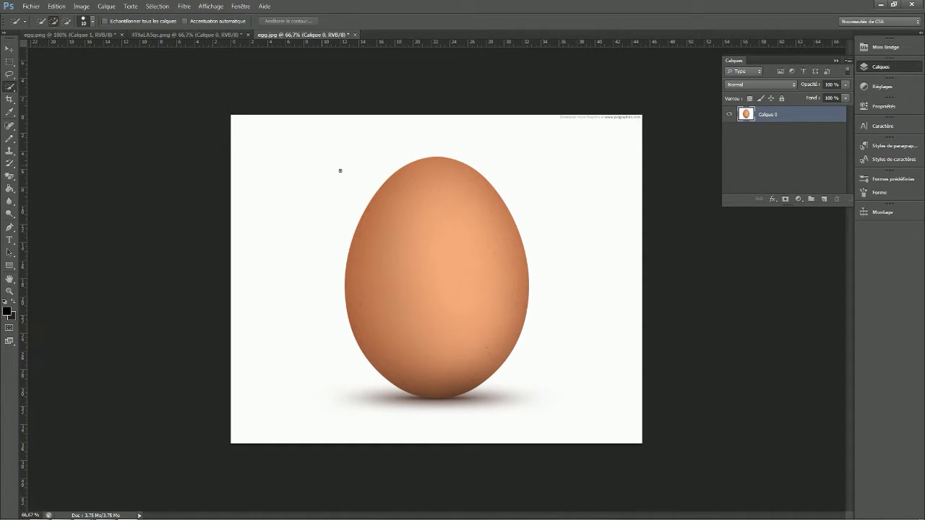
pyautogui.click(92, 21)
pyautogui.moveTo(45, 49); pyautogui.dragTo(55, 49)
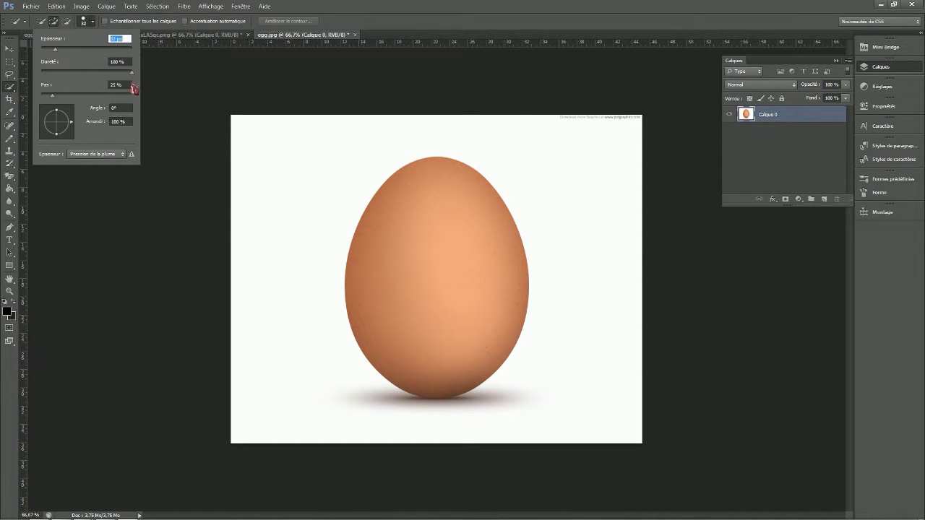
# Select the whole brown egg with the Quick Selection tool and subtract the shadow beneath it from the selection.
pyautogui.click(436, 179)
pyautogui.moveTo(436, 179)
pyautogui.mouseDown()
pyautogui.moveTo(422, 361)
pyautogui.moveTo(446, 377)
pyautogui.mouseUp()
pyautogui.click(66, 21)
pyautogui.moveTo(416, 403); pyautogui.dragTo(462, 399)
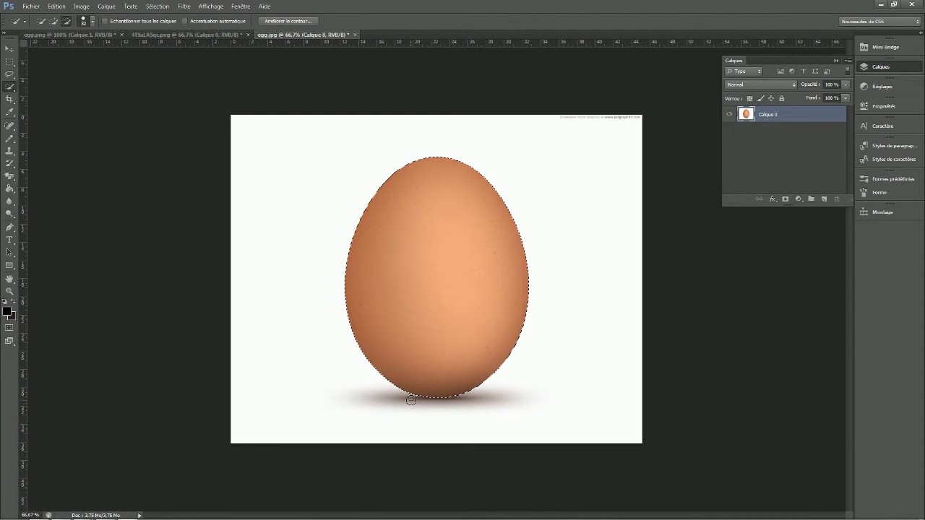
pyautogui.click(446, 406)
pyautogui.click(9, 48)
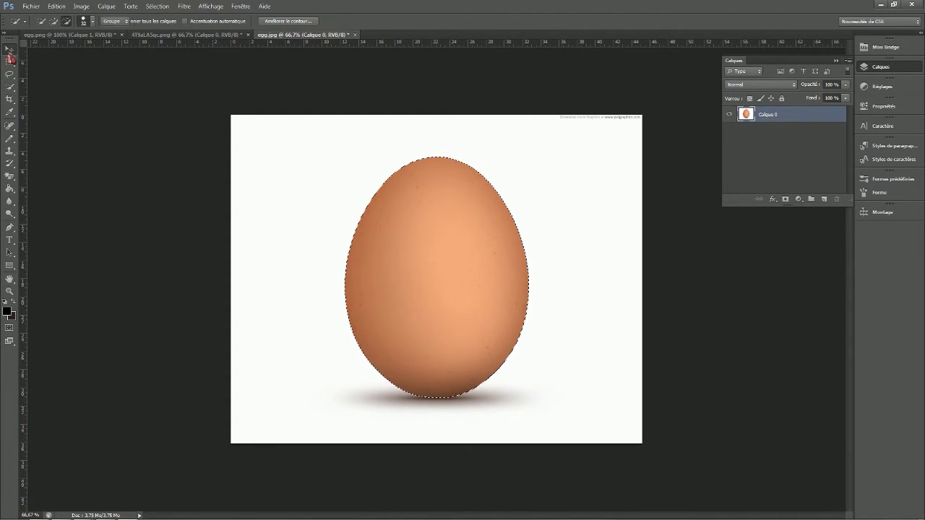
# Invert the egg selection, delete the white background with its shadow, and clear the selection.
pyautogui.click(183, 6)
pyautogui.moveTo(158, 6)
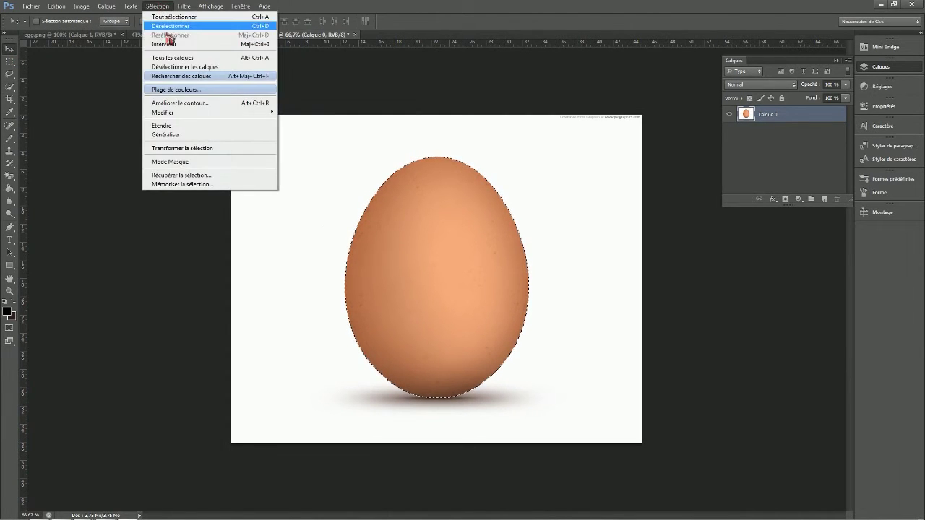
pyautogui.click(173, 43)
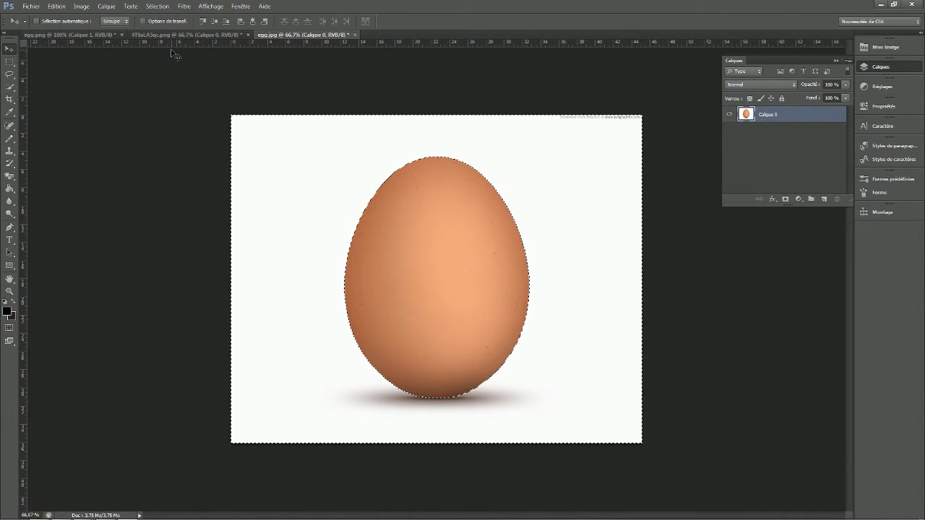
pyautogui.press('Delete')
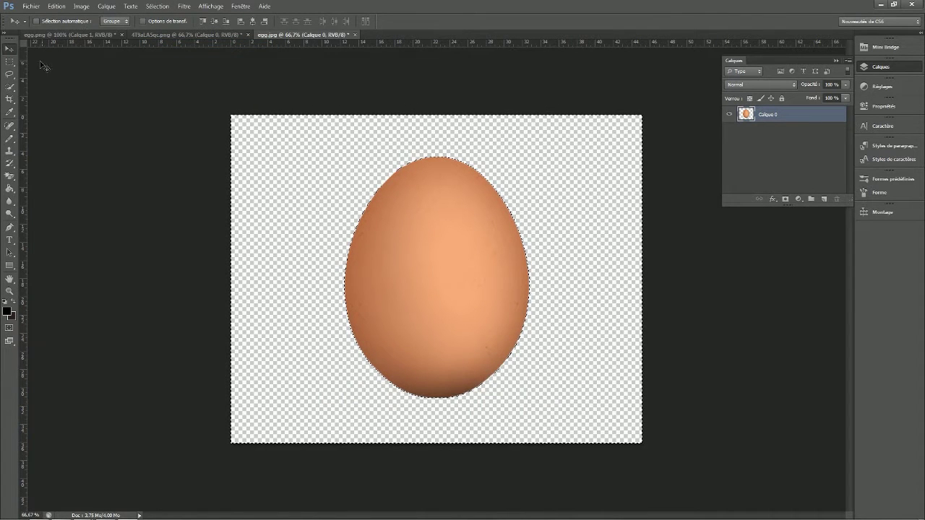
pyautogui.press('m')
pyautogui.rightClick(298, 146)
pyautogui.click(306, 147)
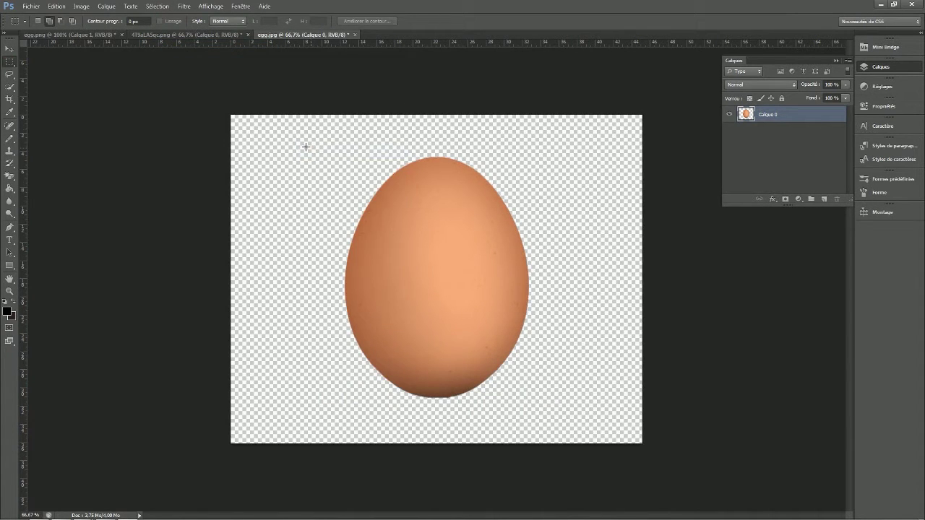
# Undo the trial move of the cut-out egg and the background deletion, and clear the selection.
pyautogui.click(10, 48)
pyautogui.moveTo(443, 209); pyautogui.dragTo(420, 220)
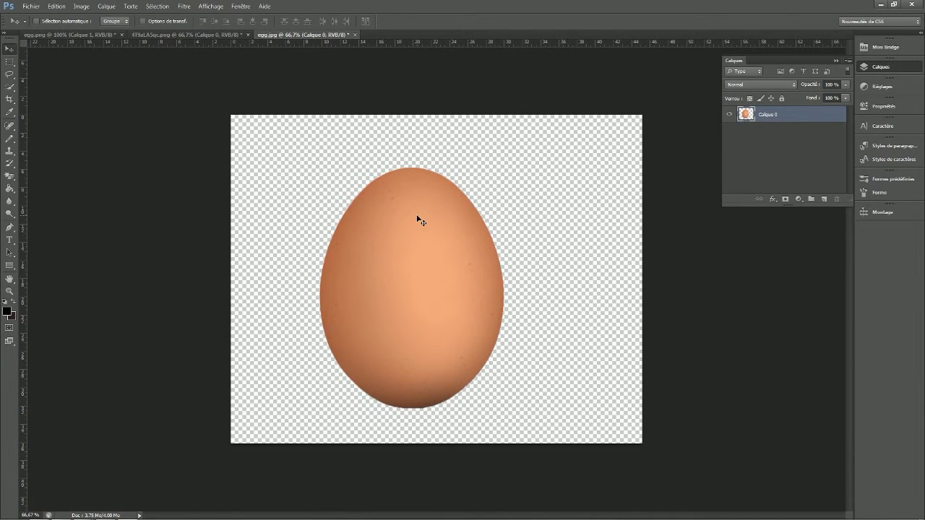
pyautogui.click(57, 6)
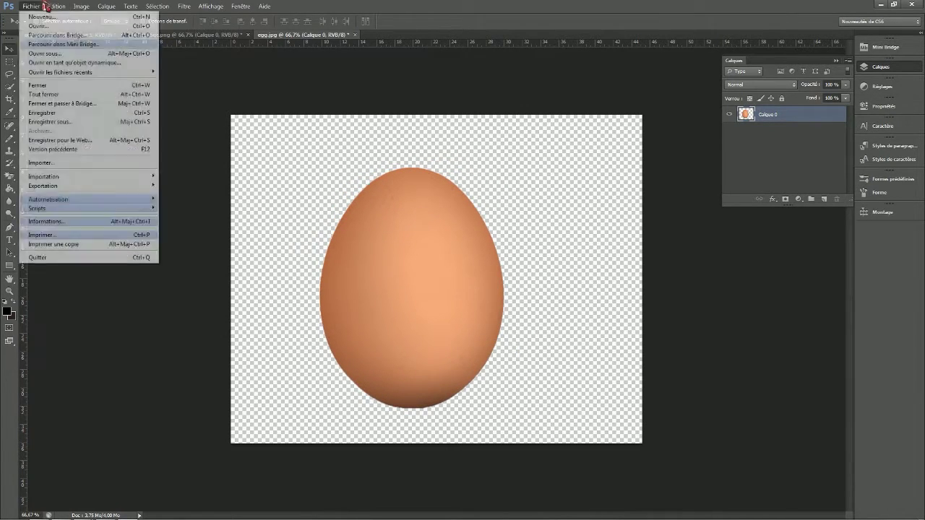
pyautogui.click(73, 36)
pyautogui.click(61, 7)
pyautogui.click(75, 36)
pyautogui.click(57, 6)
pyautogui.click(72, 35)
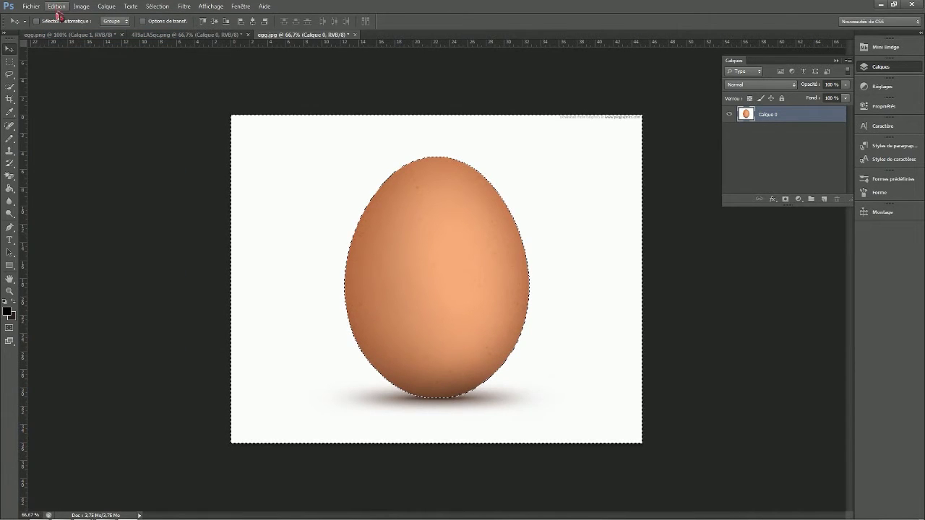
pyautogui.click(10, 62)
pyautogui.rightClick(391, 186)
pyautogui.click(423, 190)
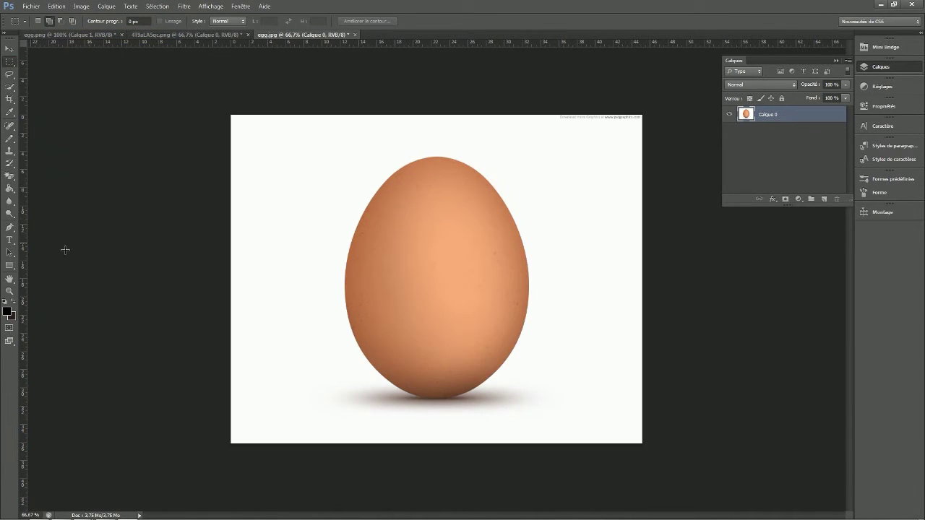
# Start a Pen tool path with an anchor point at the very top of the egg's outline.
pyautogui.click(10, 227)
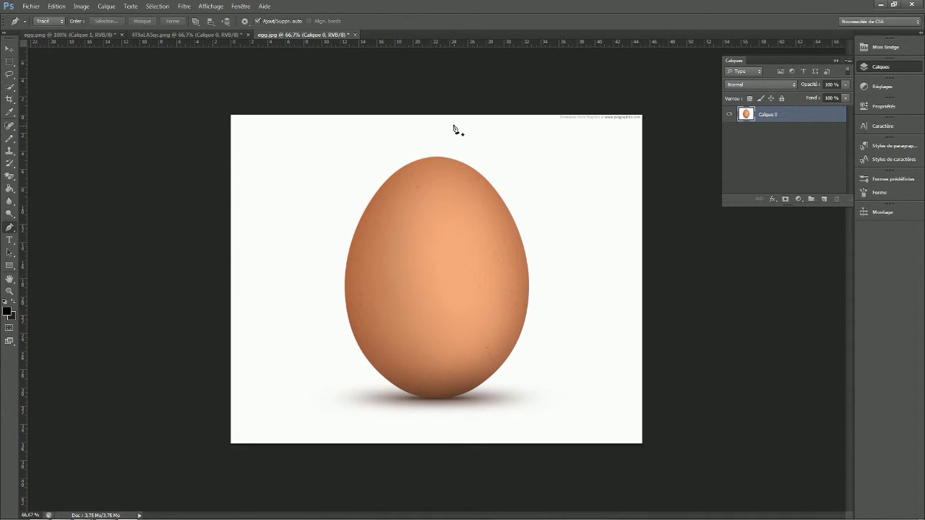
pyautogui.scroll(5, 470, 110)
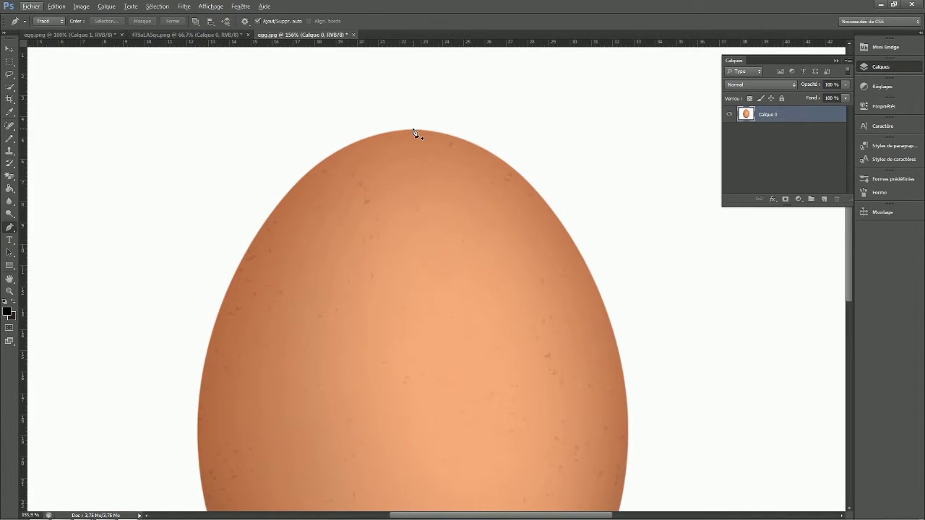
pyautogui.scroll(4, 412, 135)
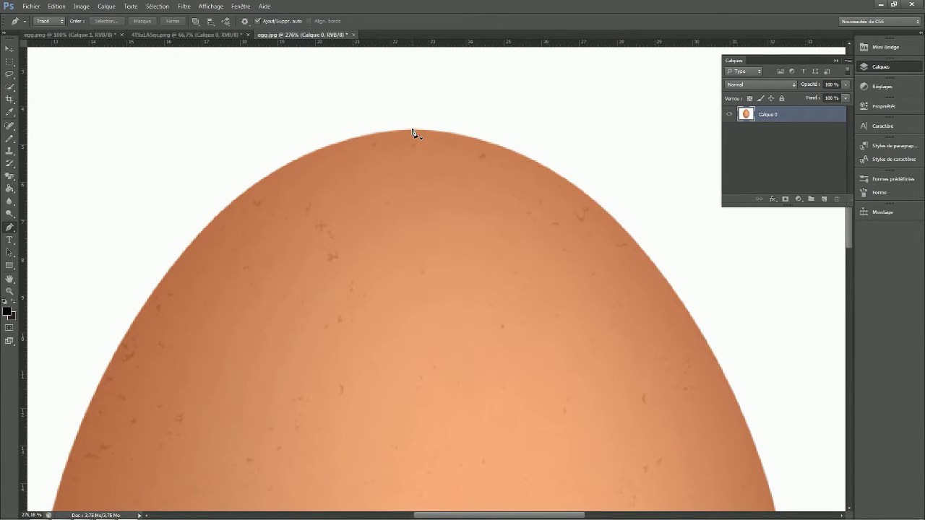
pyautogui.click(413, 131)
pyautogui.scroll(-4, 402, 201)
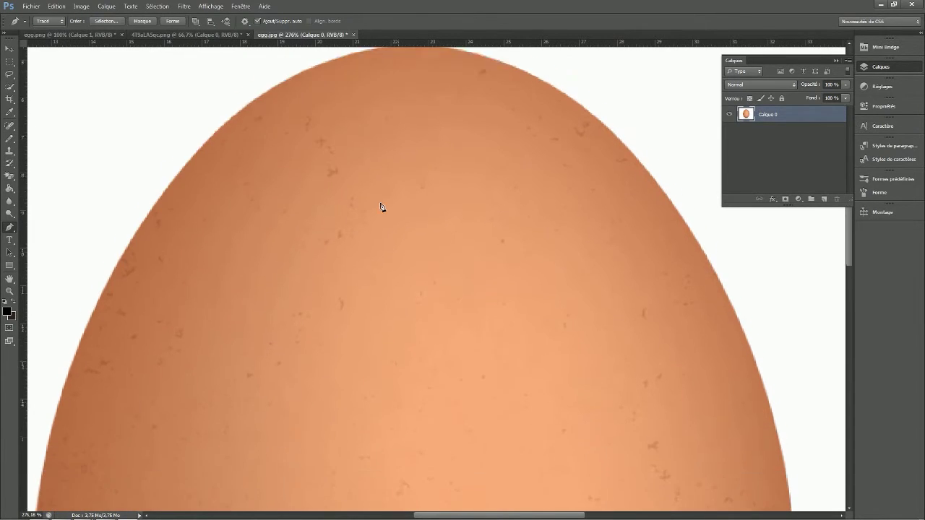
pyautogui.scroll(-1, 203, 282)
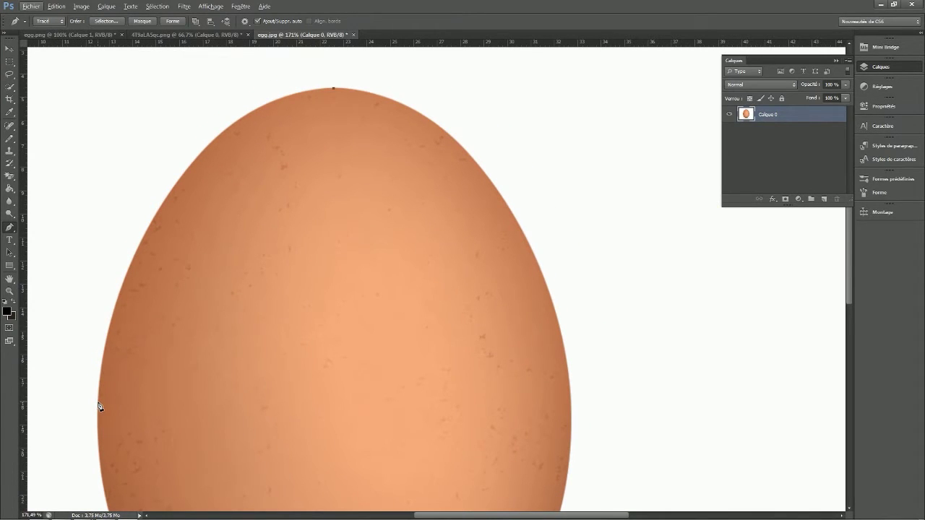
# Try curved path segments down the egg's left edge and undo them back to the top anchor point.
pyautogui.moveTo(111, 420); pyautogui.dragTo(72, 514)
pyautogui.scroll(-4, 120, 415)
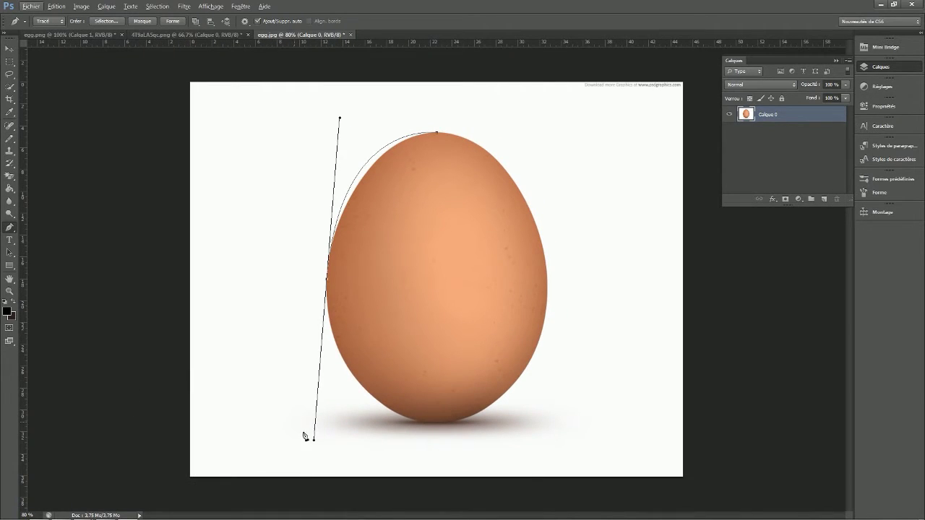
pyautogui.moveTo(315, 446); pyautogui.dragTo(300, 425)
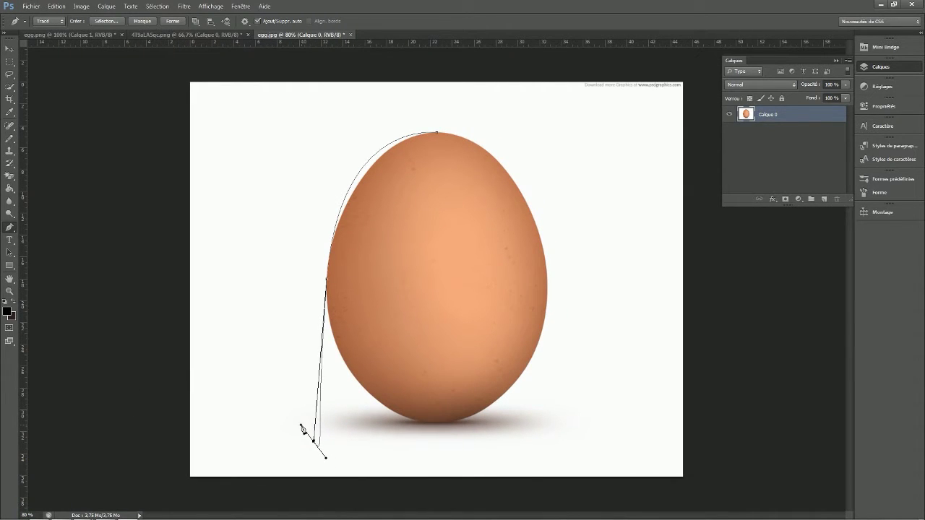
pyautogui.click(58, 6)
pyautogui.click(68, 17)
pyautogui.click(81, 6)
pyautogui.moveTo(57, 6)
pyautogui.click(71, 35)
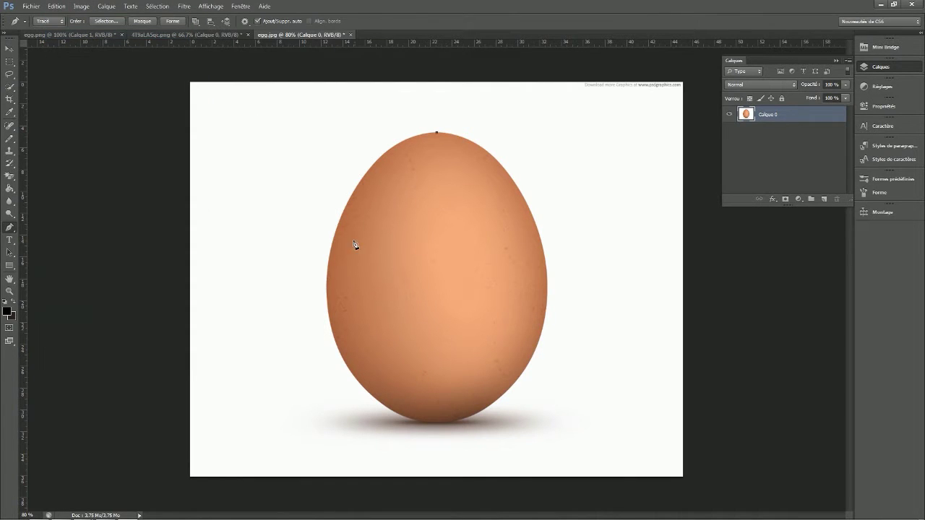
# Trace the Pen path from the top down the egg's left edge, around the bottom and up the right edge.
pyautogui.scroll(1, 347, 277)
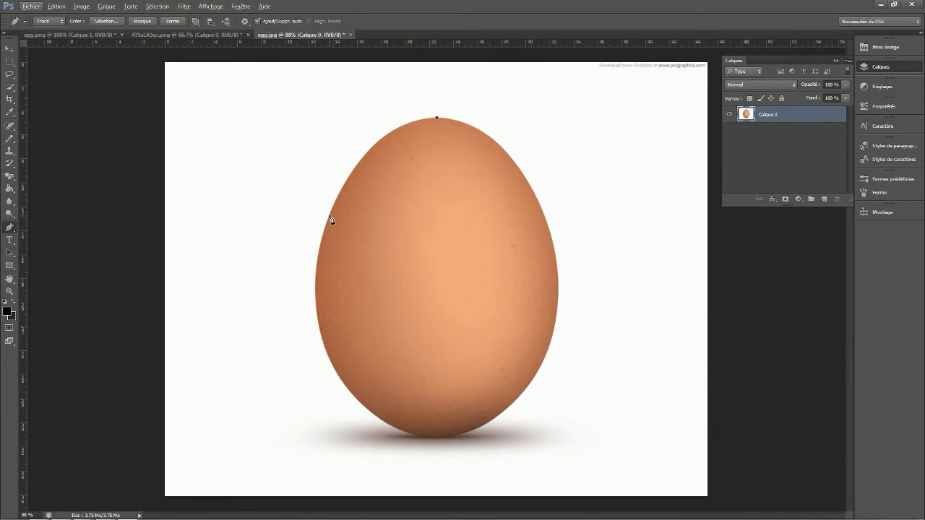
pyautogui.moveTo(328, 240); pyautogui.dragTo(295, 314)
pyautogui.click(321, 328)
pyautogui.moveTo(334, 348); pyautogui.dragTo(332, 378)
pyautogui.moveTo(333, 374); pyautogui.dragTo(331, 378)
pyautogui.moveTo(439, 428); pyautogui.dragTo(506, 441)
pyautogui.moveTo(529, 380); pyautogui.dragTo(576, 327)
pyautogui.moveTo(576, 326); pyautogui.dragTo(551, 324)
pyautogui.moveTo(545, 274); pyautogui.dragTo(555, 186)
# Undo the right-edge anchor points and redraw that side with one midway anchor, closing the path at the top of the egg.
pyautogui.click(56, 5)
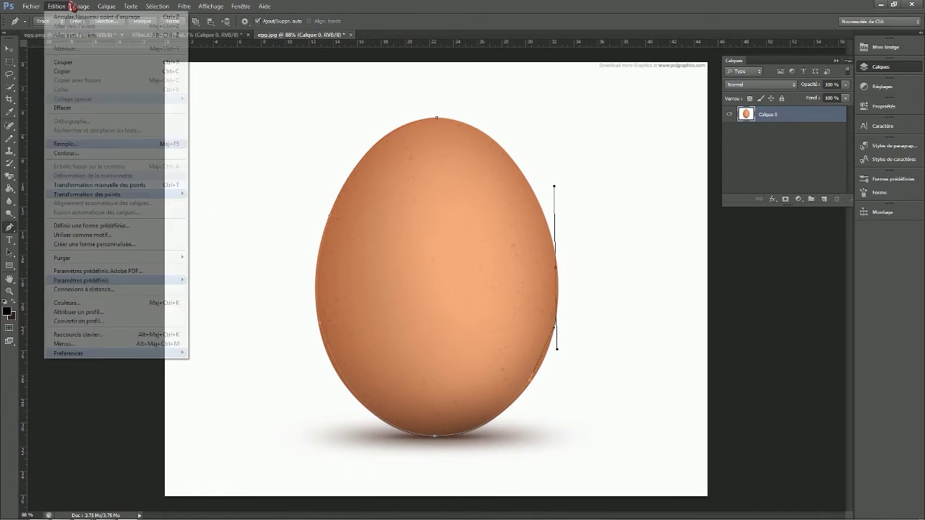
pyautogui.click(64, 34)
pyautogui.click(58, 5)
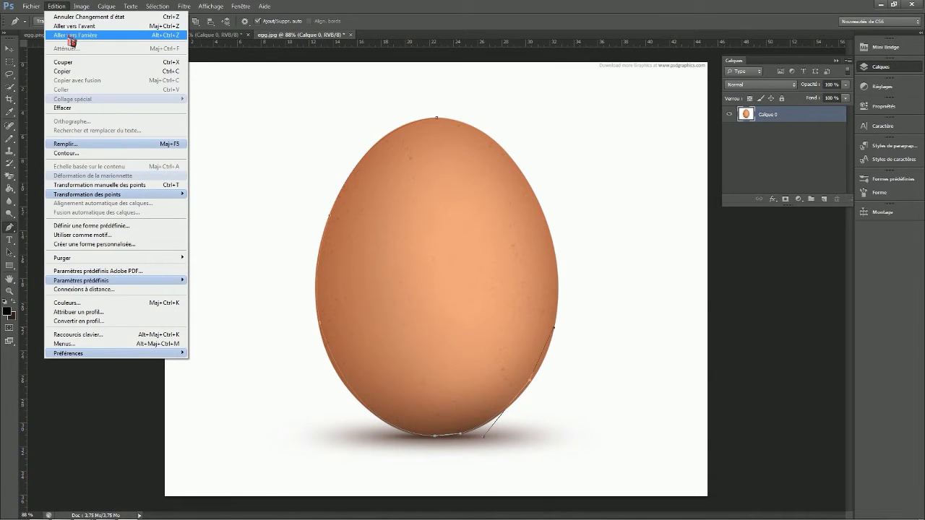
pyautogui.click(71, 35)
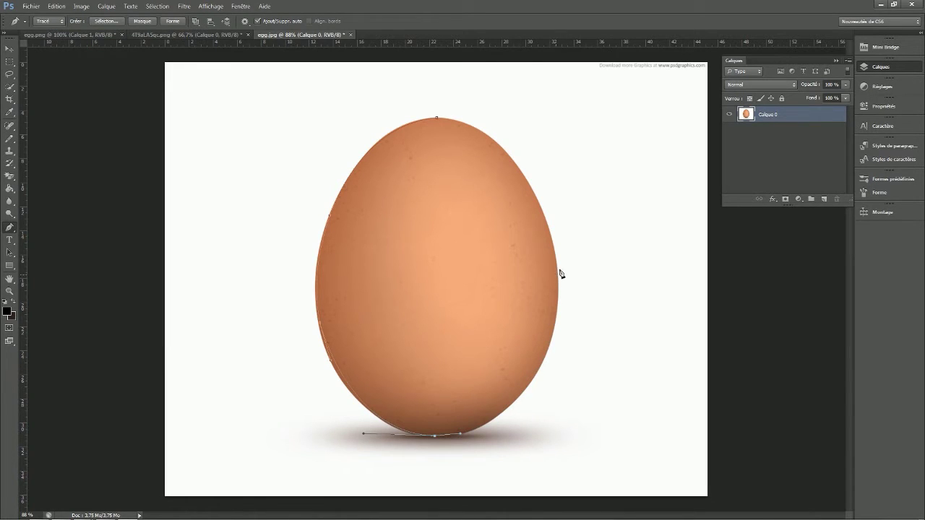
pyautogui.moveTo(557, 273); pyautogui.dragTo(539, 188)
pyautogui.moveTo(437, 118); pyautogui.dragTo(354, 105)
pyautogui.keyDown('ctrl'); pyautogui.click(354, 104); pyautogui.keyUp('ctrl')
# Convert the closed egg path into a selection with the default settings.
pyautogui.rightClick(447, 233)
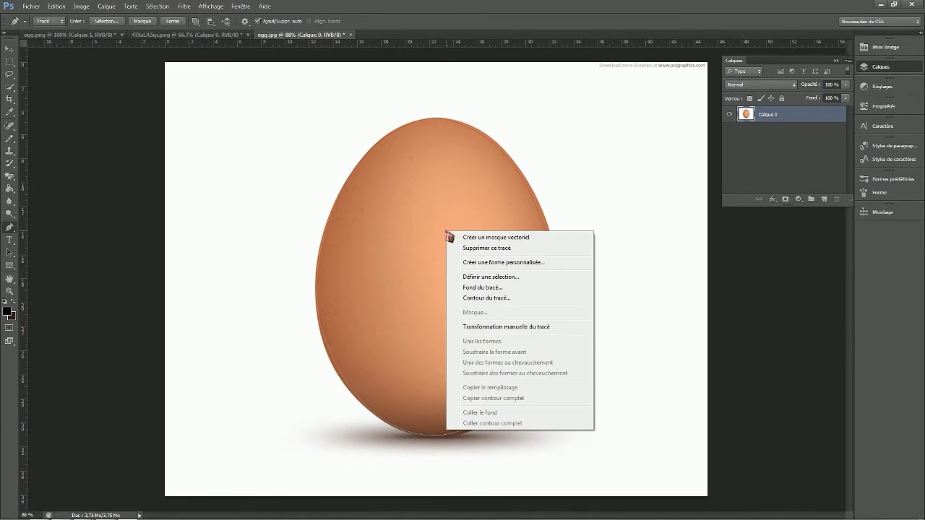
pyautogui.click(497, 277)
pyautogui.click(515, 157)
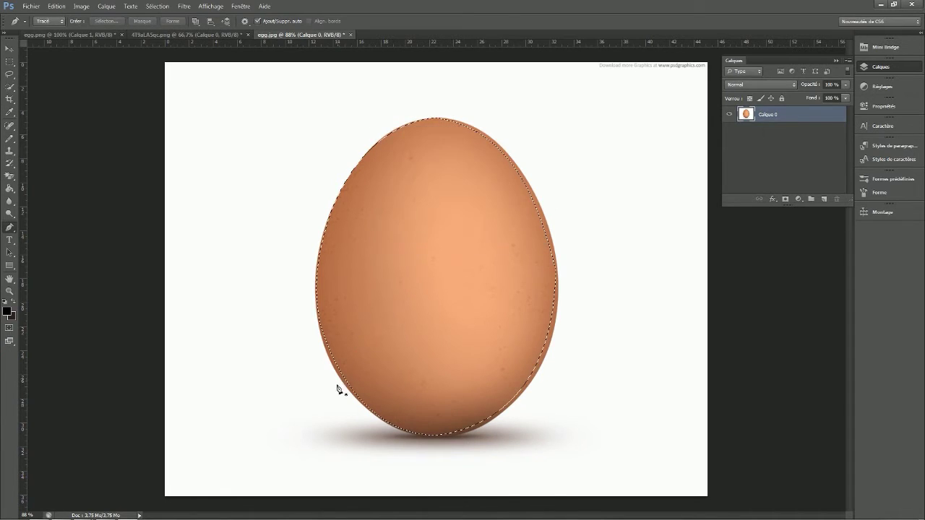
# Invert the path-based selection, delete everything outside the egg, and deselect.
pyautogui.click(164, 6)
pyautogui.click(167, 41)
pyautogui.press('Delete')
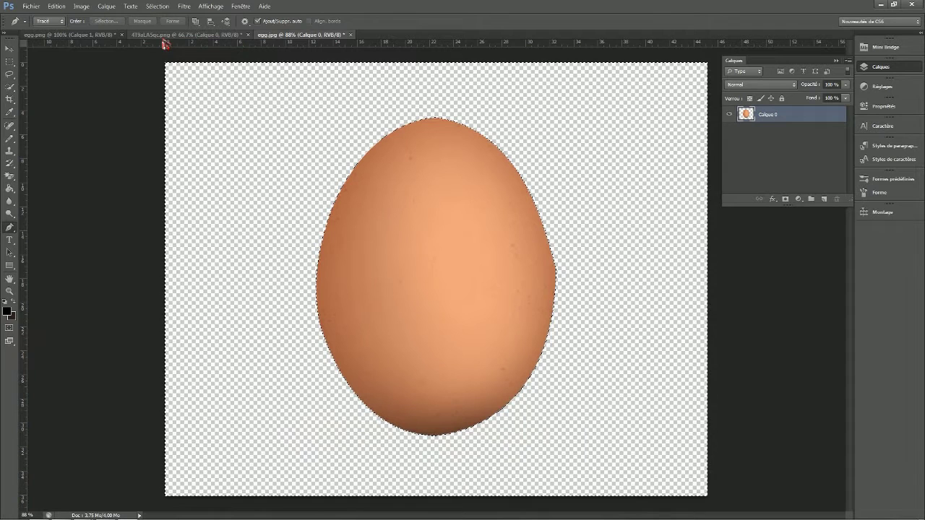
pyautogui.rightClick(455, 220)
pyautogui.click(13, 64)
pyautogui.rightClick(423, 190)
pyautogui.click(442, 189)
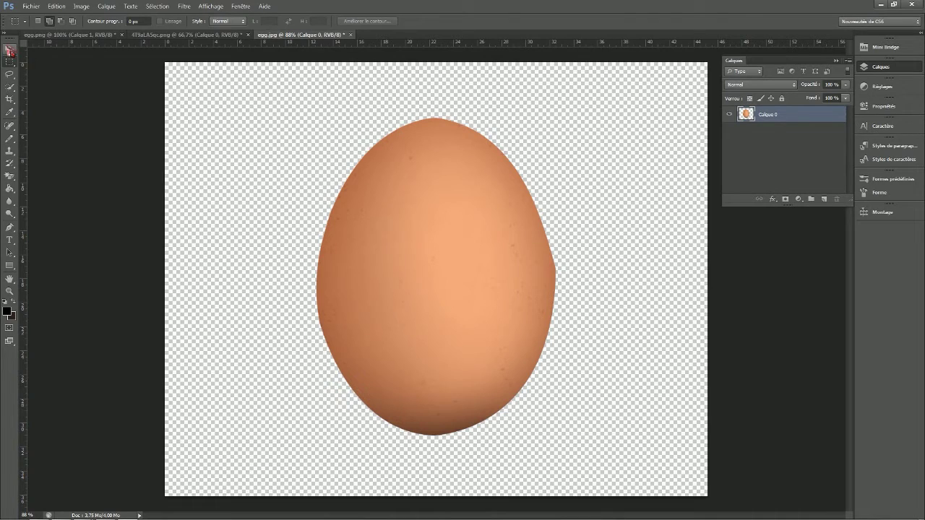
# Close egg.jpg and 4T9aLASqc.png without saving their changes, keeping only egg.png open.
pyautogui.click(350, 34)
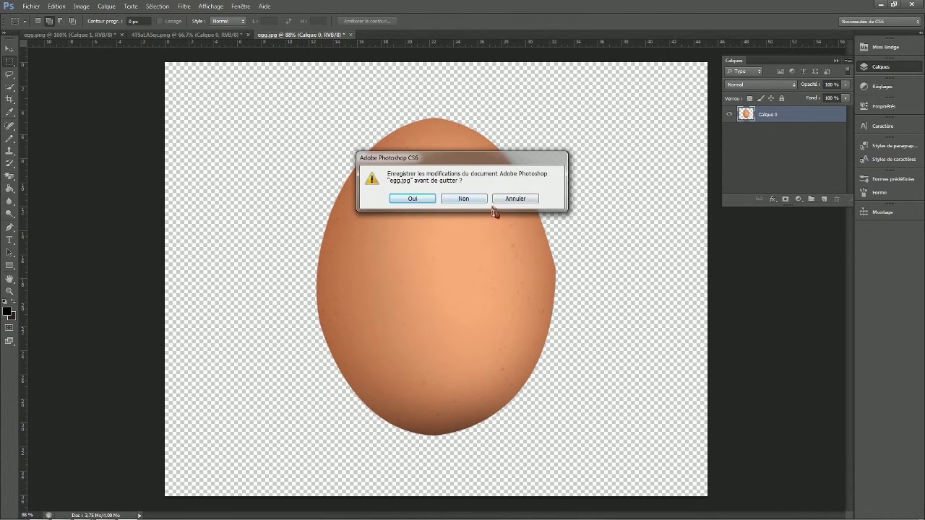
pyautogui.click(455, 198)
pyautogui.click(229, 36)
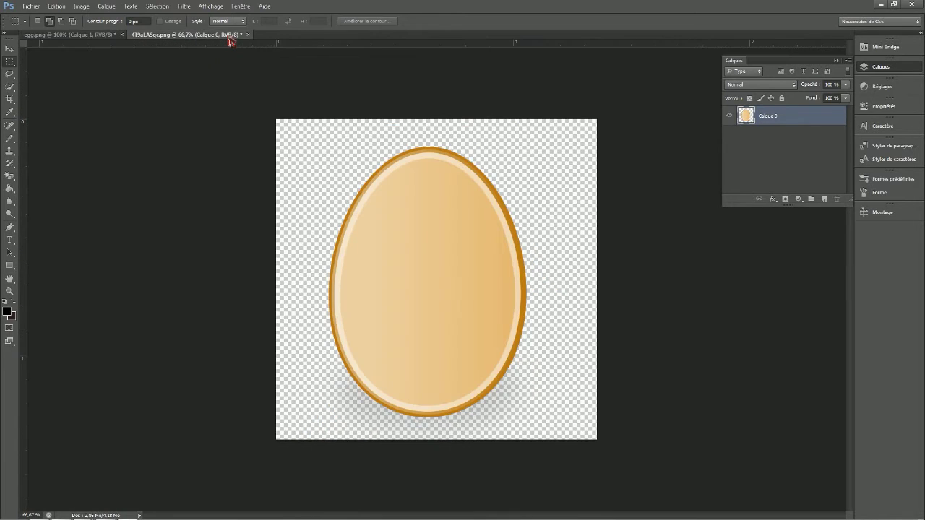
pyautogui.click(87, 35)
pyautogui.click(10, 51)
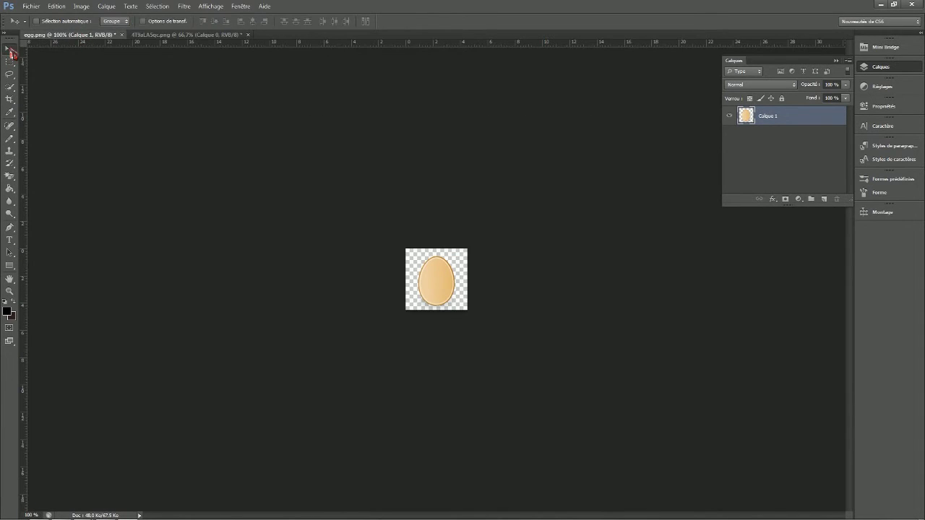
pyautogui.click(248, 38)
pyautogui.click(469, 200)
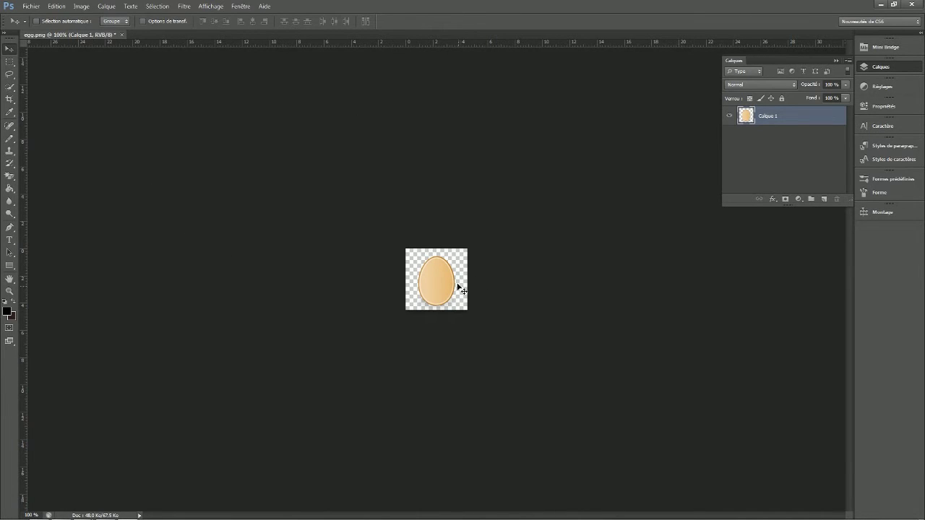
# Choose the 1 px Pencil tool and sample the orange #c4841e from the egg's outline in egg.png as the drawing colour.
pyautogui.scroll(10, 466, 262)
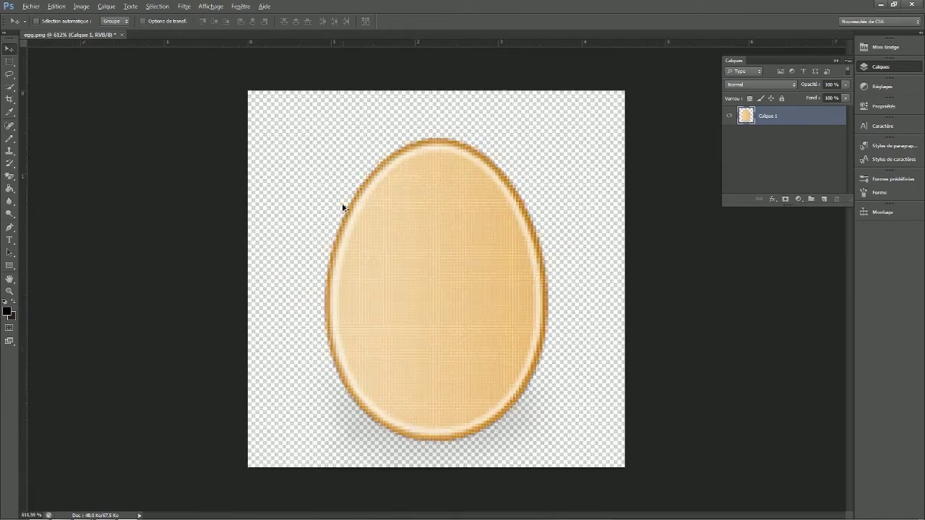
pyautogui.scroll(5, 330, 204)
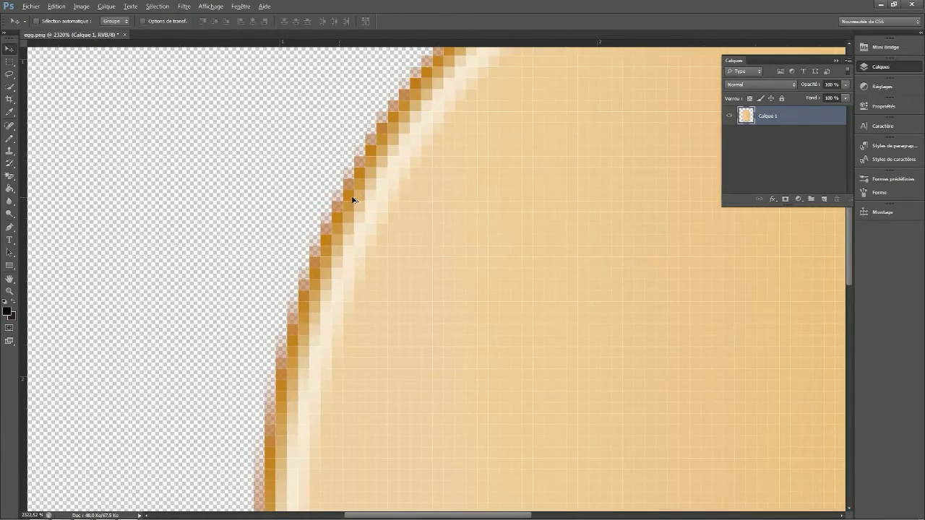
pyautogui.press('alt')
pyautogui.click(12, 141)
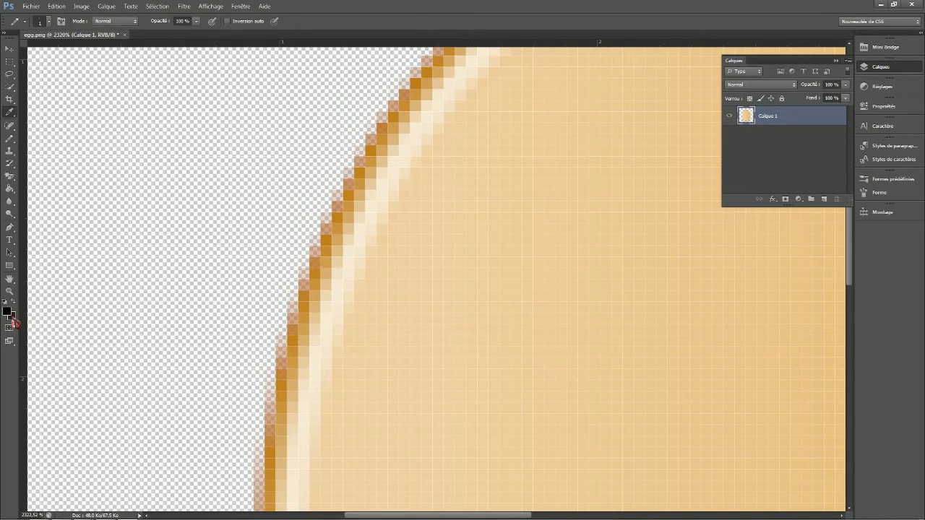
pyautogui.click(11, 316)
pyautogui.click(363, 172)
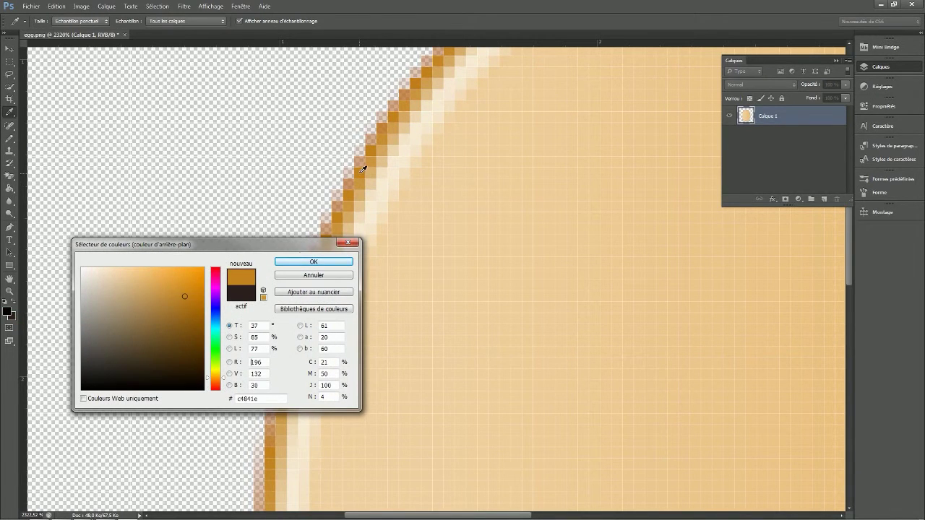
pyautogui.click(313, 262)
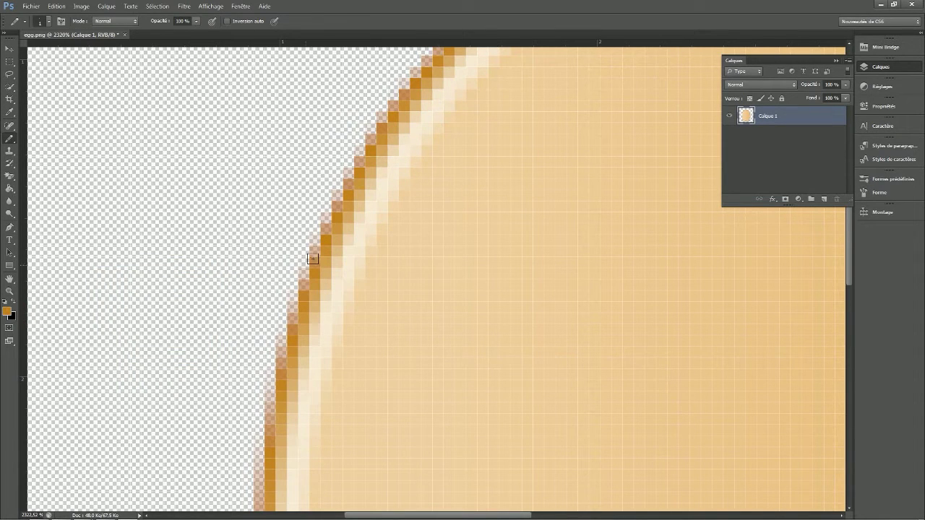
# Pencil over the semi-transparent edge pixels along the egg's upper-left outline with the sampled orange, up to near the top.
pyautogui.click(326, 230)
pyautogui.moveTo(326, 218)
pyautogui.mouseDown()
pyautogui.moveTo(361, 163)
pyautogui.moveTo(362, 173)
pyautogui.moveTo(373, 138)
pyautogui.mouseUp()
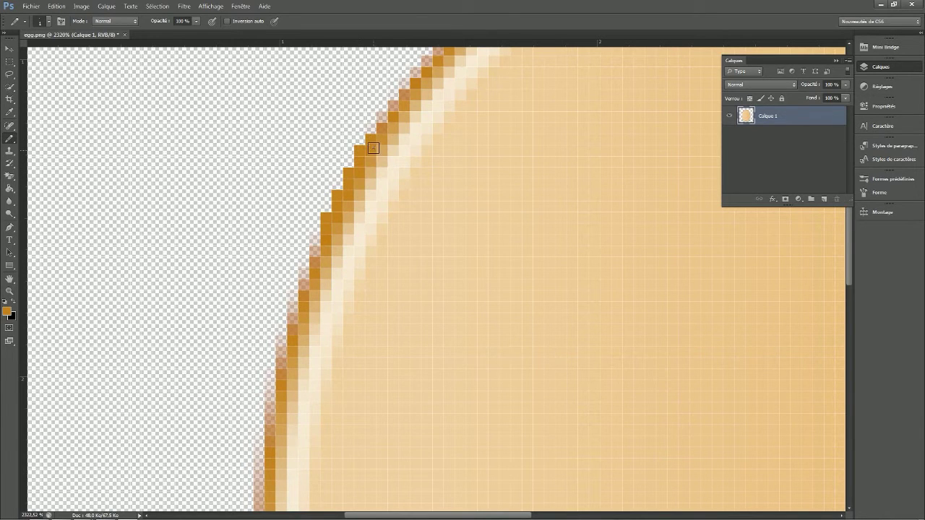
pyautogui.scroll(2, 491, 140)
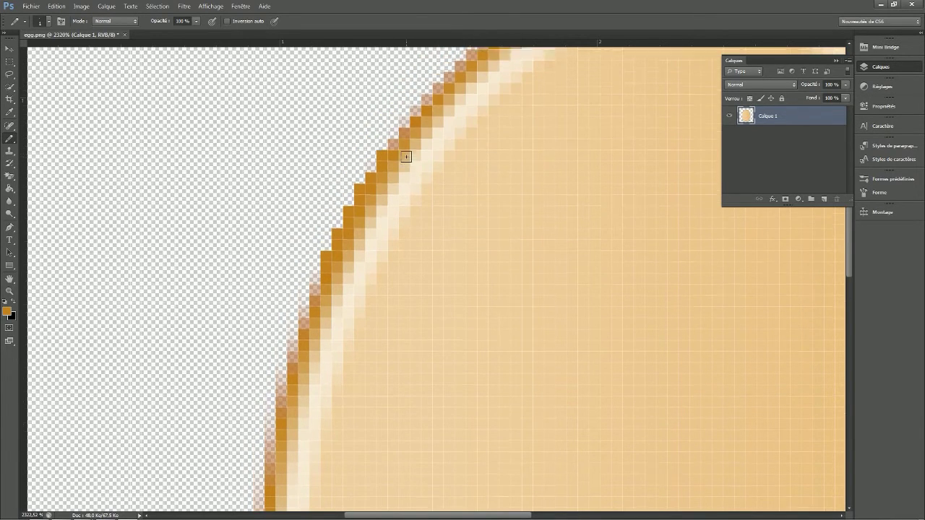
pyautogui.moveTo(405, 141); pyautogui.dragTo(414, 122)
pyautogui.scroll(7, 506, 119)
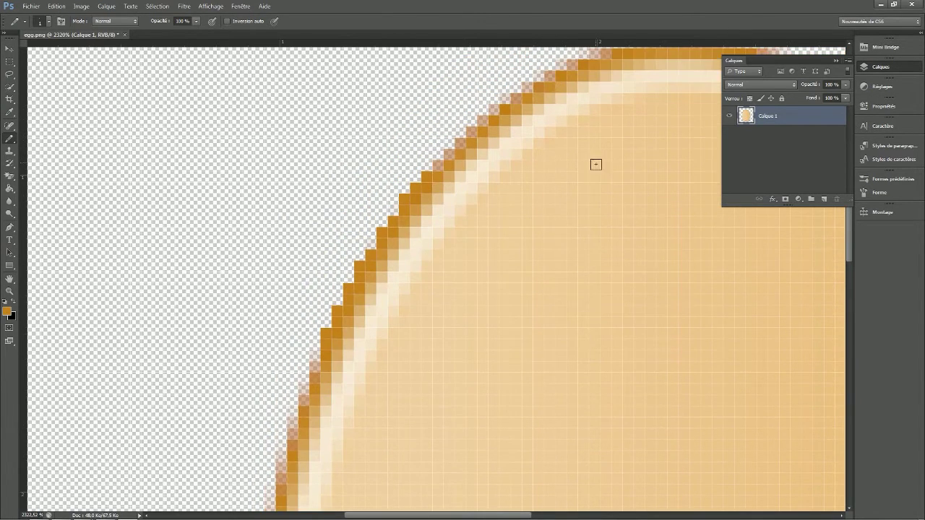
pyautogui.moveTo(438, 248)
pyautogui.mouseDown()
pyautogui.moveTo(535, 178)
pyautogui.moveTo(508, 185)
pyautogui.moveTo(543, 159)
pyautogui.moveTo(583, 140)
pyautogui.mouseUp()
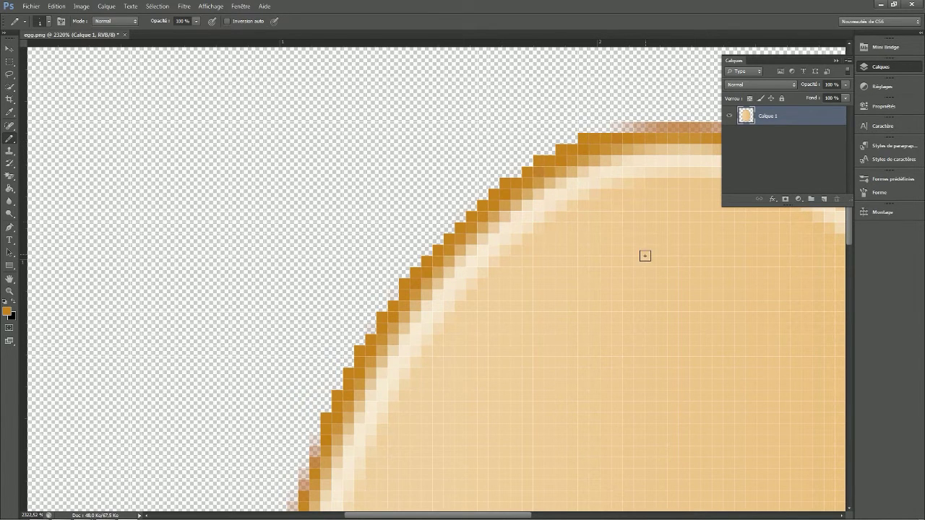
pyautogui.scroll(-6, 645, 254)
pyautogui.scroll(-1, 507, 240)
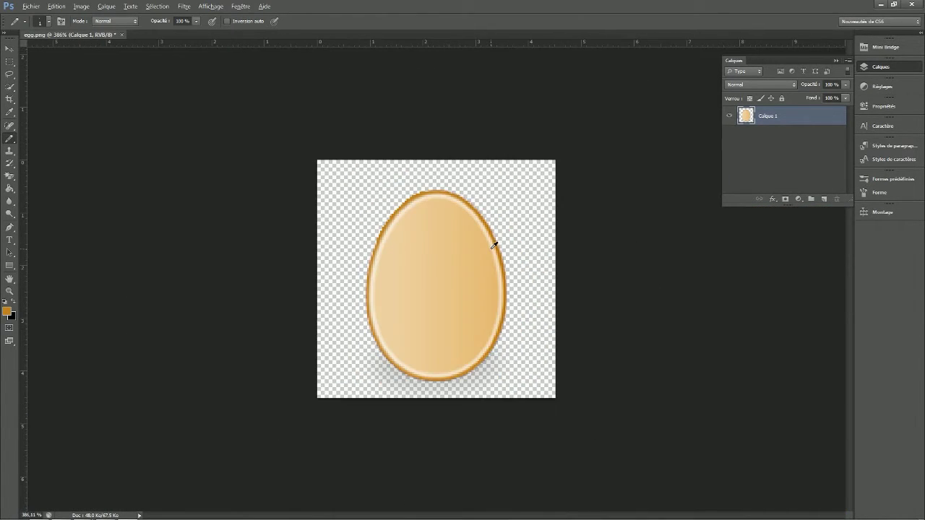
pyautogui.click(30, 8)
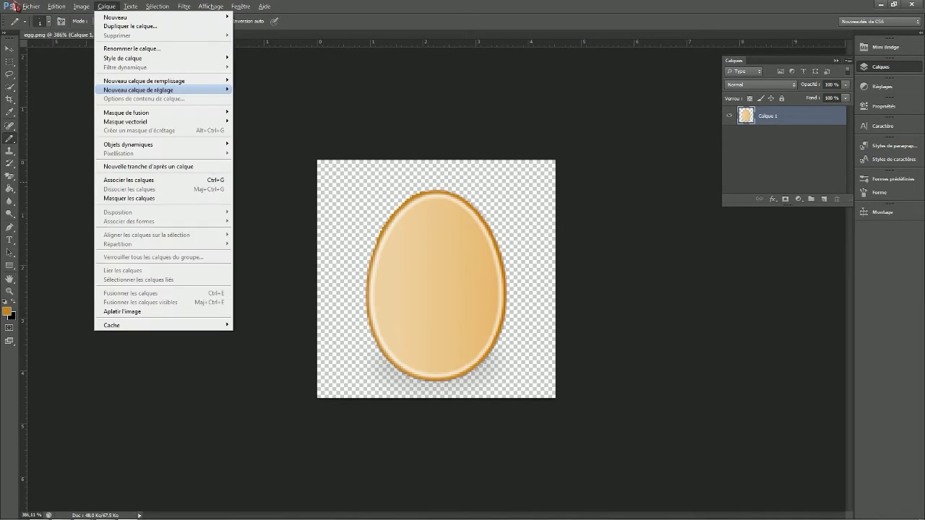
pyautogui.click(599, 234)
# Pencil solid orange over part of the faded pixels at the egg's crown and the start of its upper-right outline.
pyautogui.scroll(6, 568, 202)
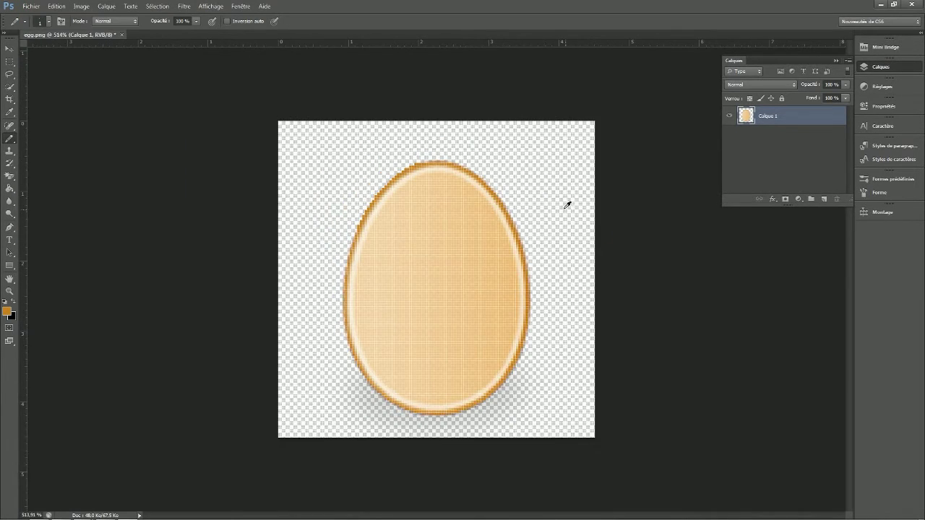
pyautogui.scroll(2, 447, 116)
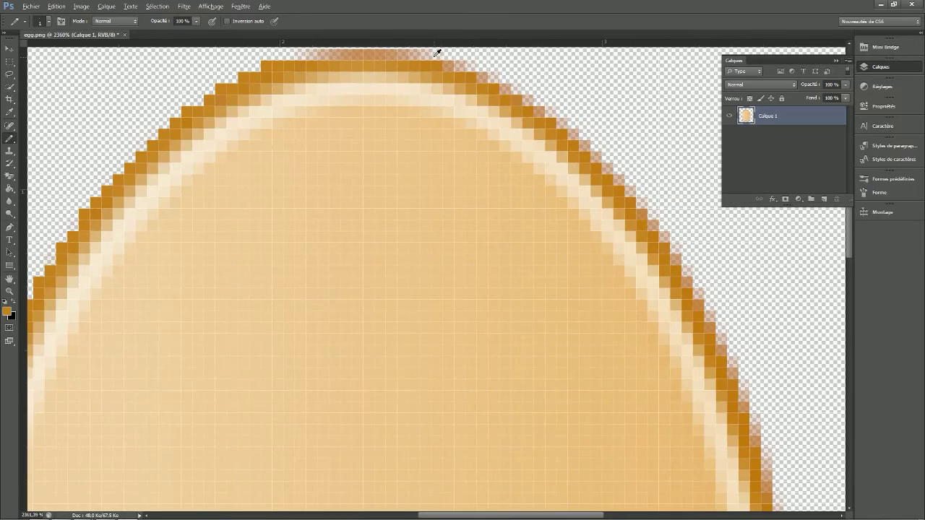
pyautogui.scroll(1, 436, 53)
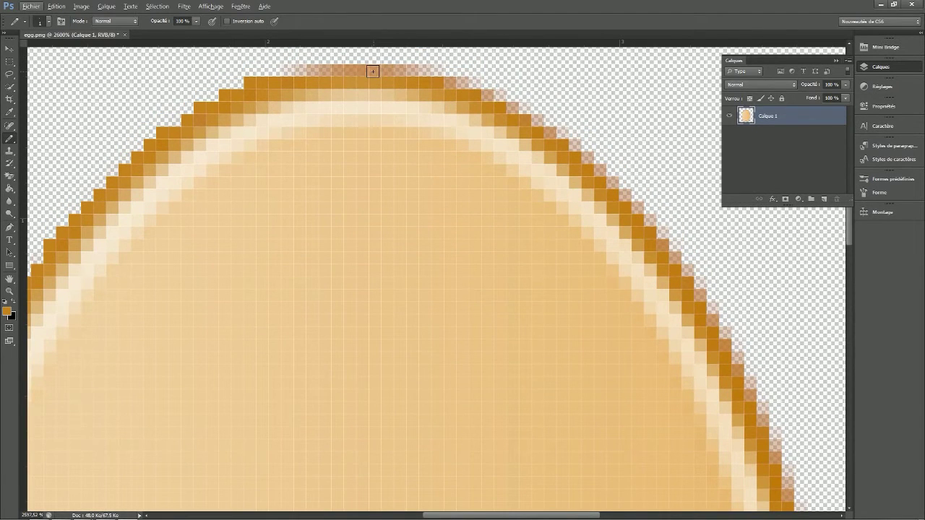
pyautogui.moveTo(365, 70); pyautogui.dragTo(375, 72)
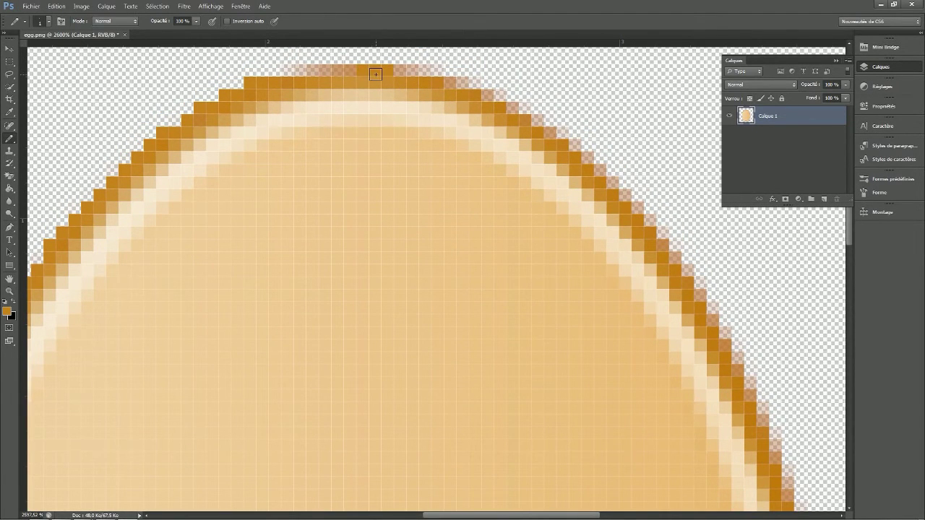
pyautogui.moveTo(486, 96)
pyautogui.mouseDown()
pyautogui.moveTo(534, 121)
pyautogui.moveTo(460, 85)
pyautogui.moveTo(474, 85)
pyautogui.mouseUp()
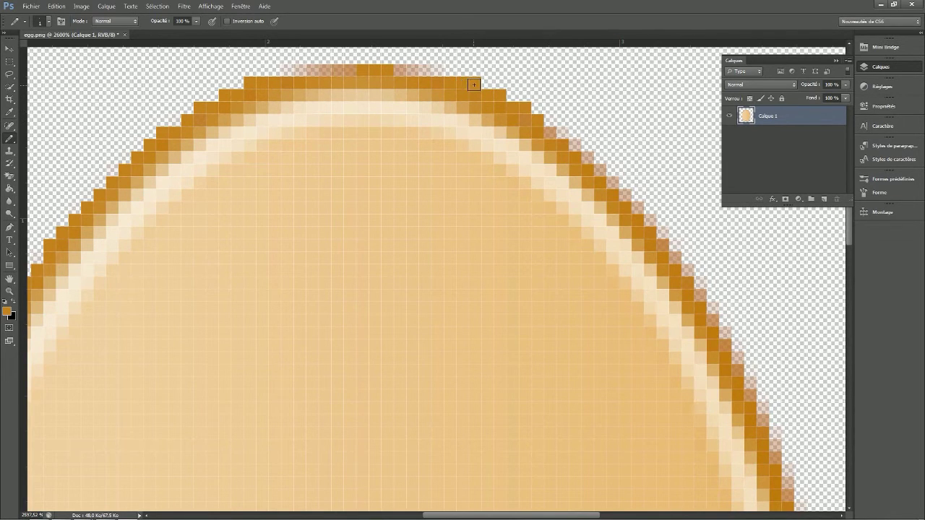
# Export the egg for the web as a transparent PNG-24 named egg.png on the desktop.
pyautogui.scroll(-5, 405, 340)
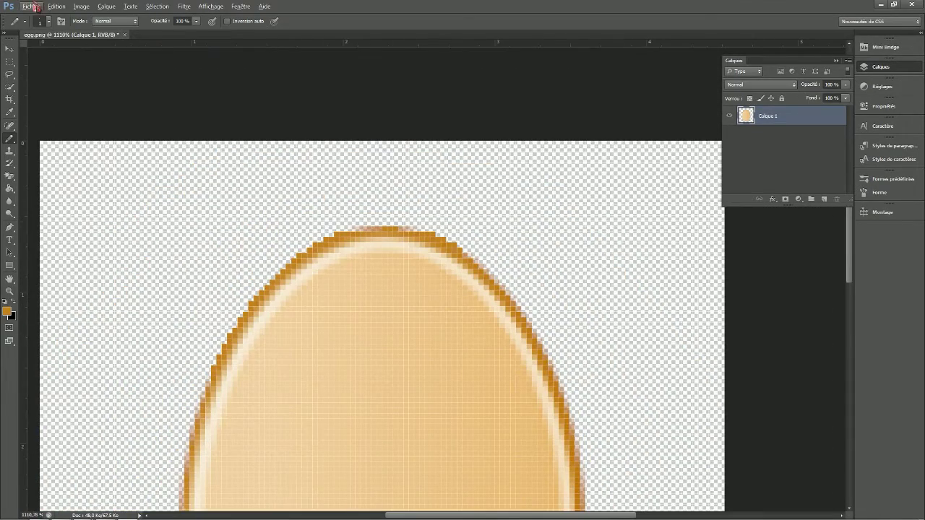
pyautogui.click(31, 6)
pyautogui.click(84, 141)
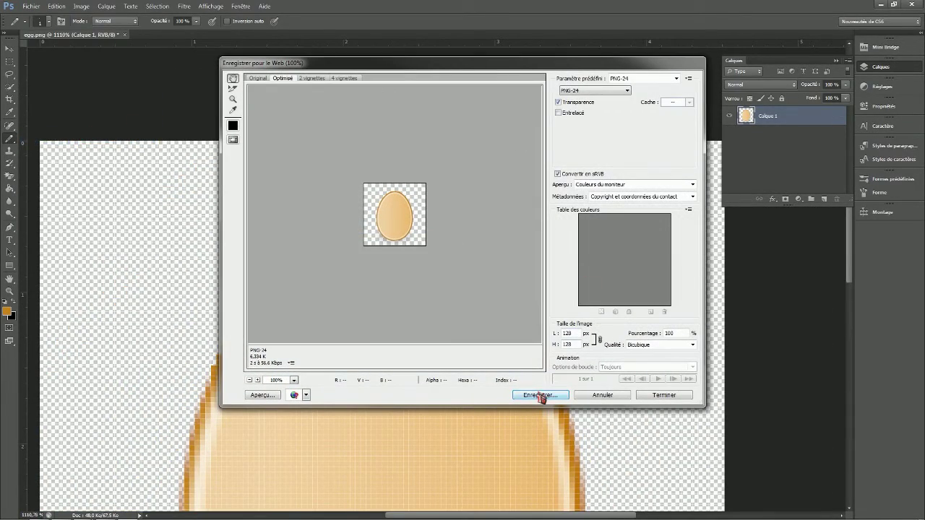
pyautogui.click(641, 81)
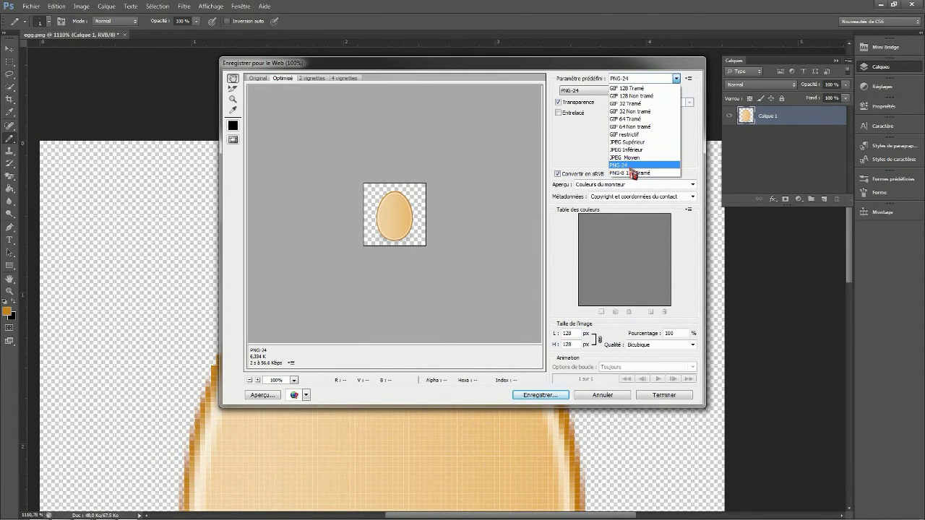
pyautogui.click(631, 167)
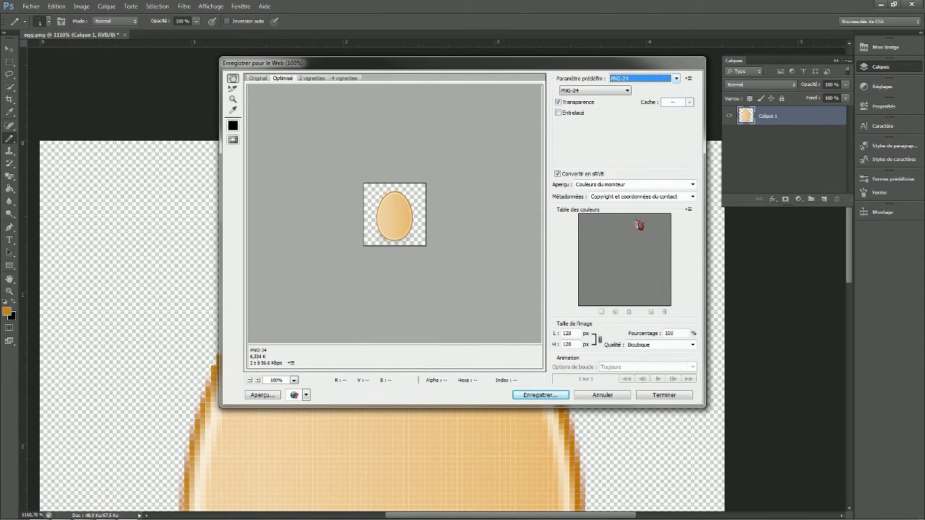
pyautogui.click(548, 397)
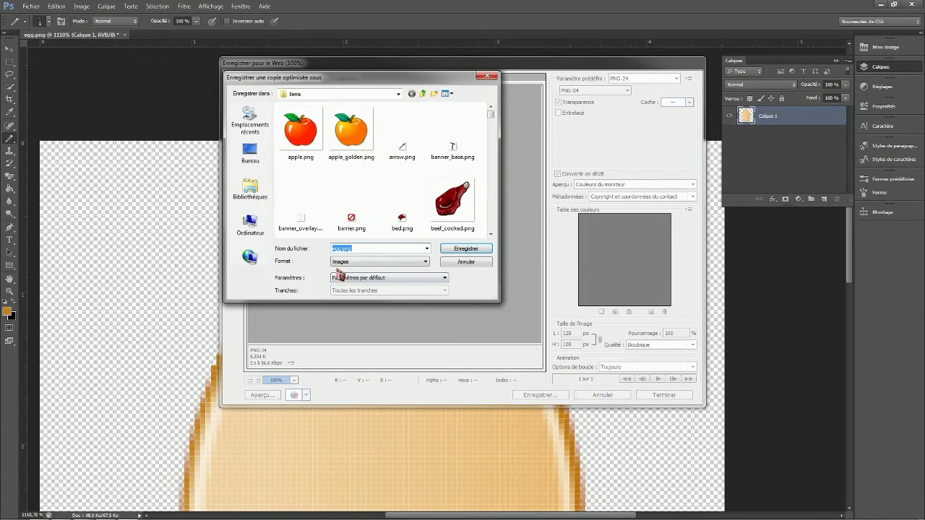
pyautogui.click(250, 153)
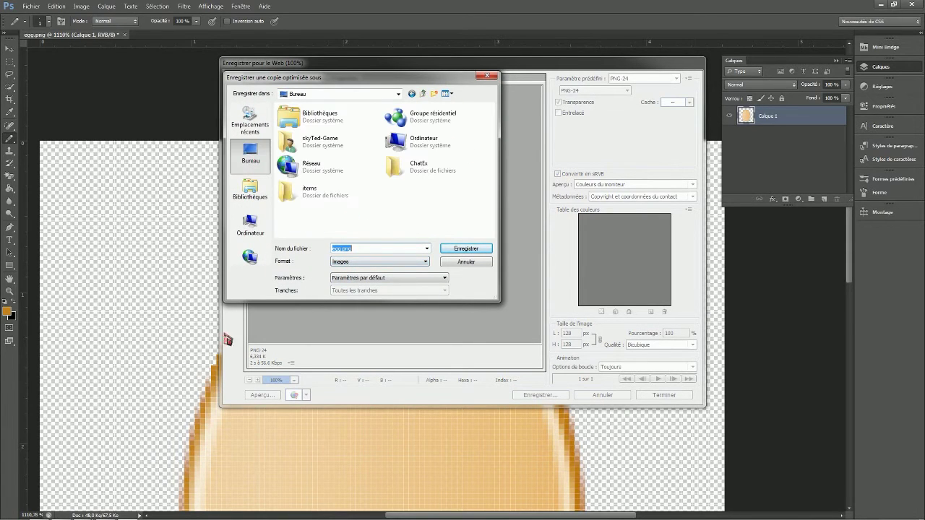
pyautogui.click(483, 248)
# Switch to the desktop and move egg.png into the items folder, replacing the existing egg.png, and close the folder.
pyautogui.click(879, 6)
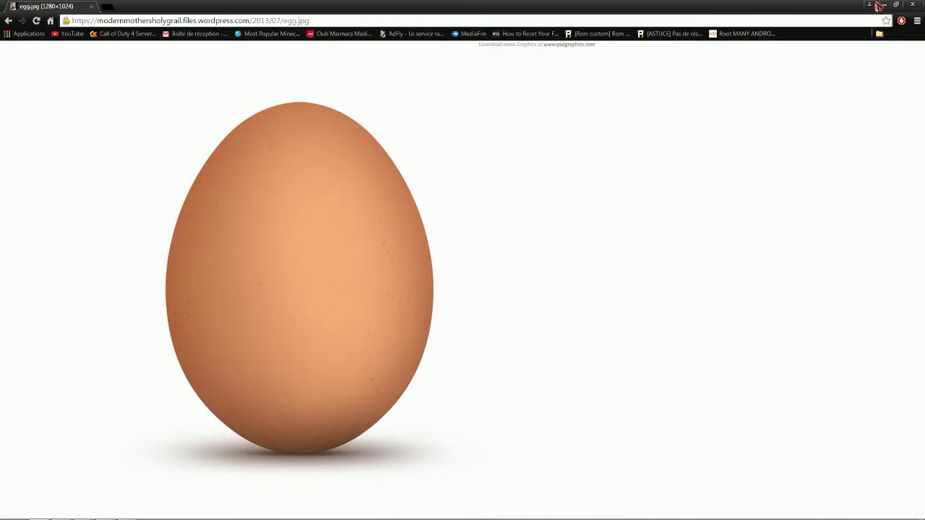
pyautogui.click(884, 4)
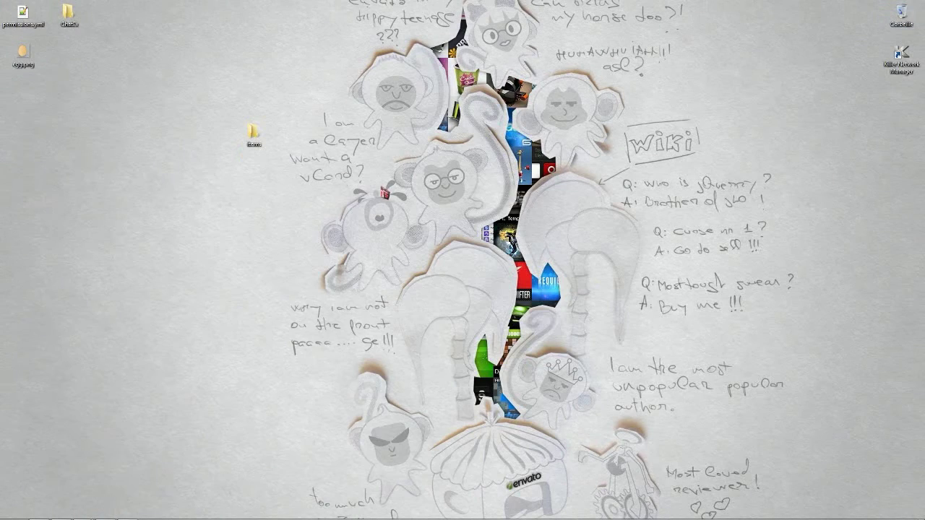
pyautogui.doubleClick(251, 136)
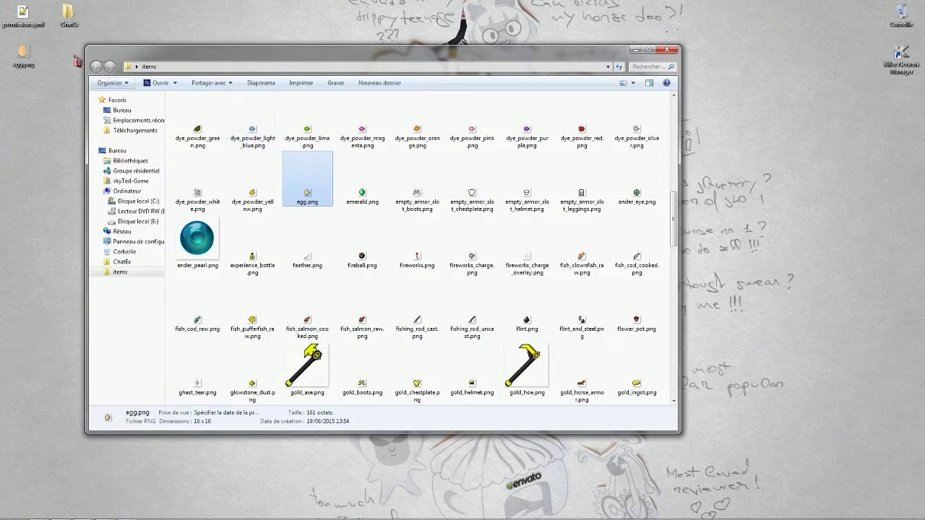
pyautogui.moveTo(24, 56); pyautogui.dragTo(300, 181)
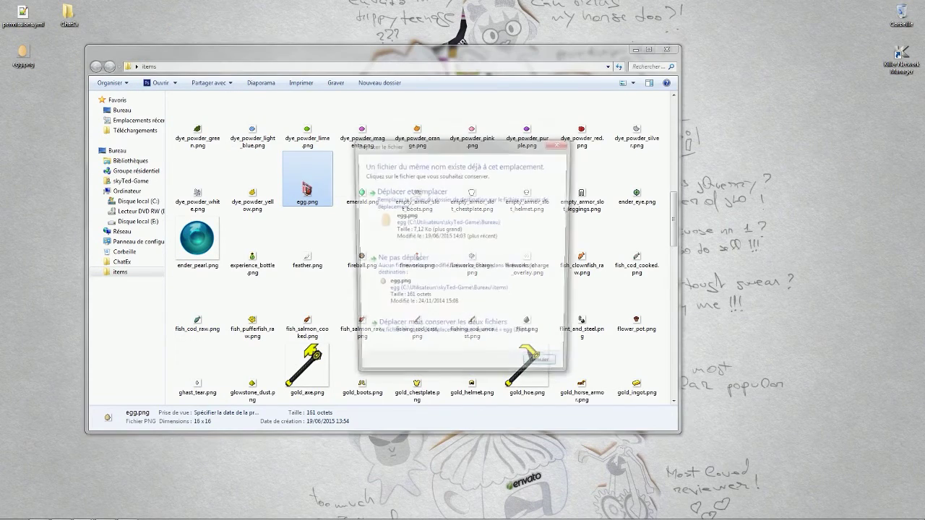
pyautogui.click(474, 240)
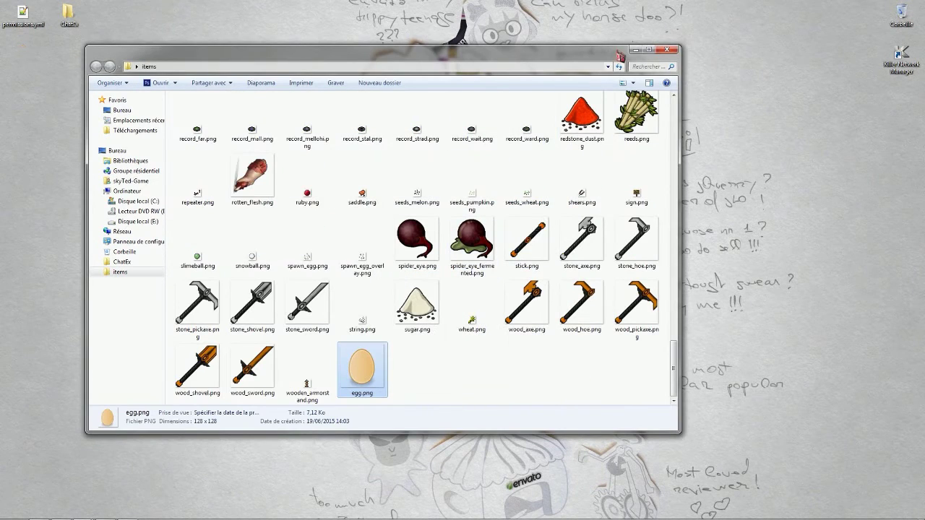
pyautogui.click(668, 52)
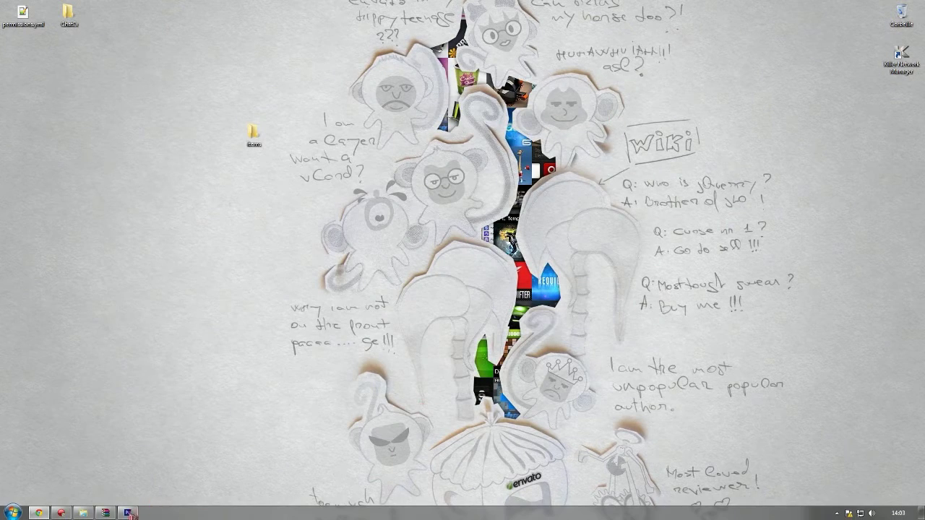
# Switch to WinRAR and add the desktop items folder to 1.8 skyTx.zip, updating the archive's items folder.
pyautogui.click(107, 513)
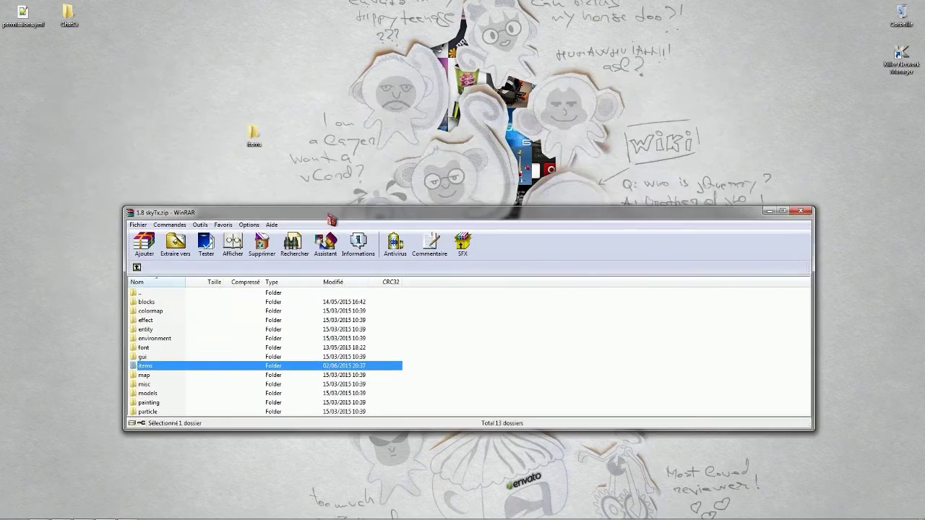
pyautogui.moveTo(331, 220); pyautogui.dragTo(634, 328)
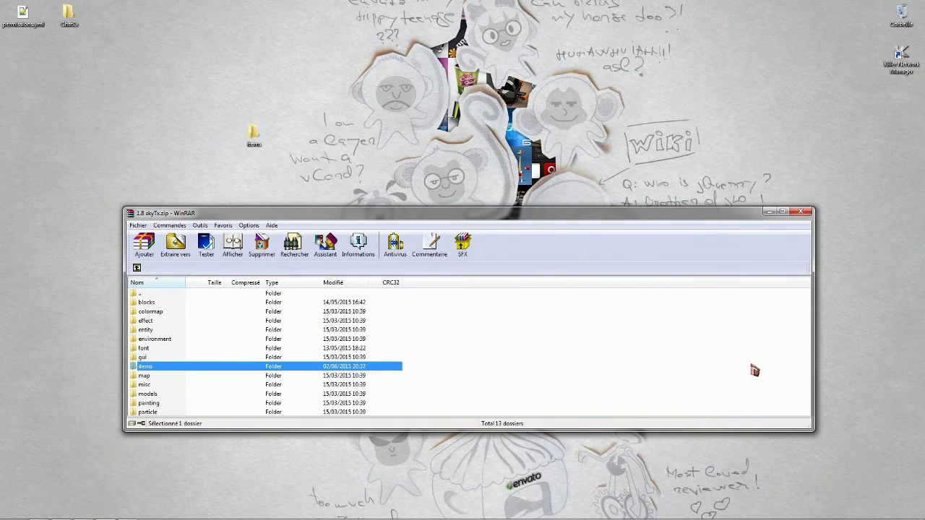
pyautogui.moveTo(755, 371); pyautogui.dragTo(755, 371)
pyautogui.click(472, 416)
# Launch Minecraft, allow the executable to run, and start the game offline with the 1.8-ShadersMod profile.
pyautogui.moveTo(13, 512)
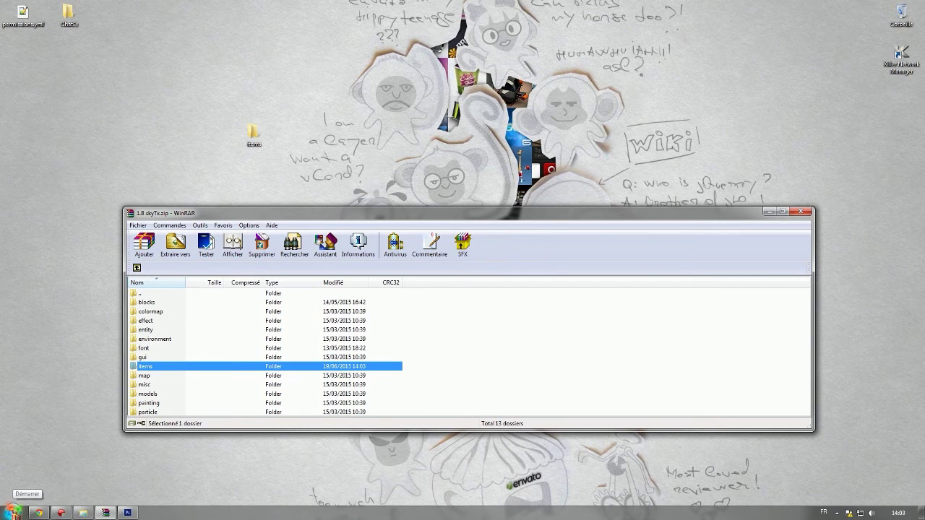
pyautogui.click(13, 512)
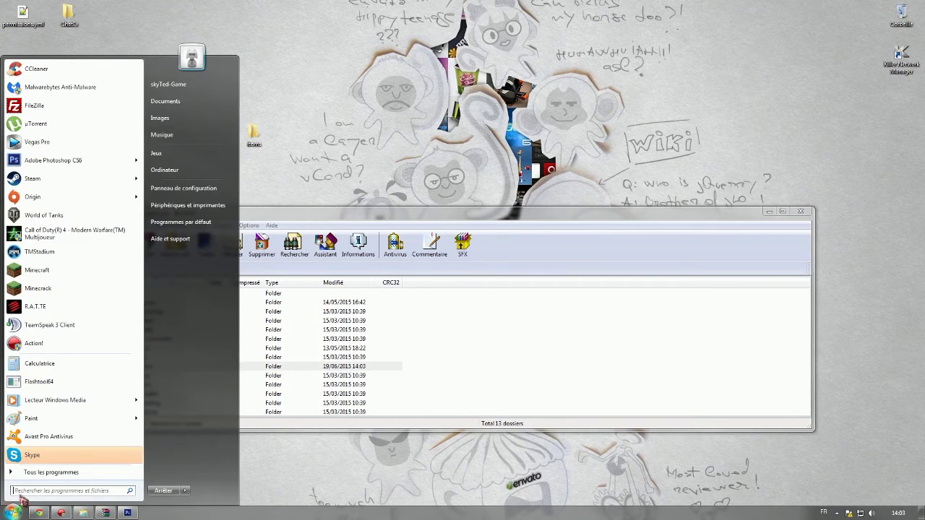
pyautogui.click(40, 271)
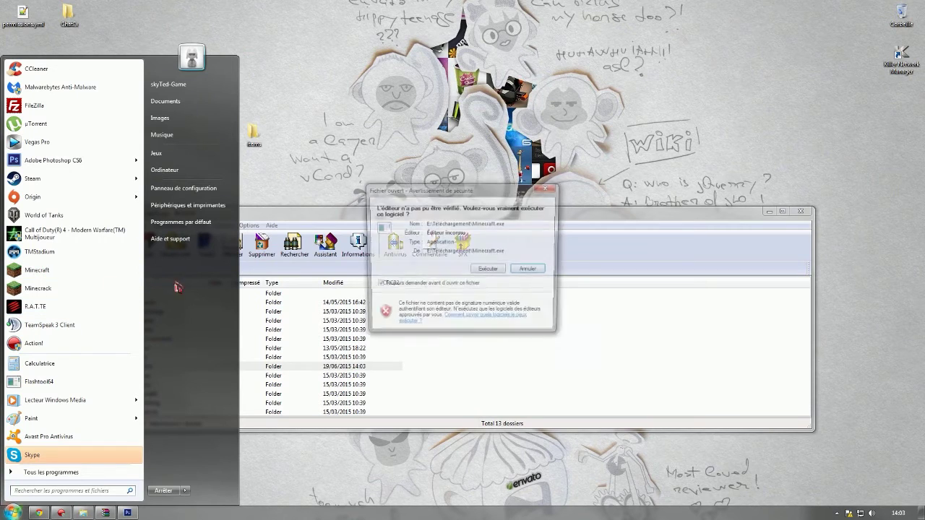
pyautogui.click(497, 275)
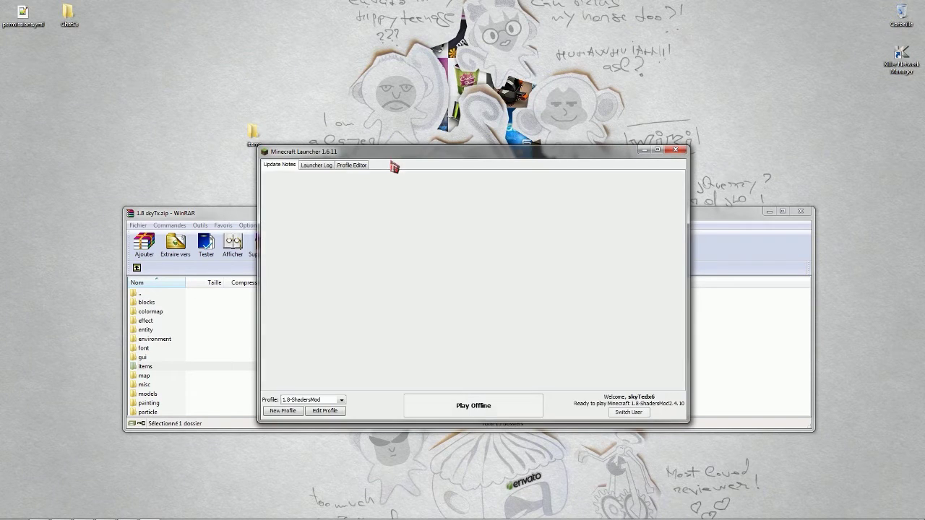
pyautogui.click(473, 409)
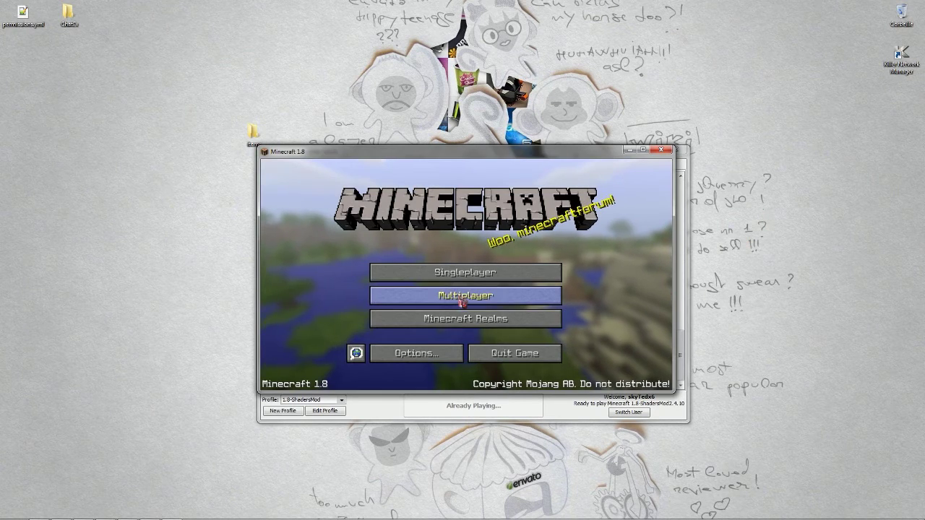
# Enlarge the game window, refresh the multiplayer server list and join the Cubisia 1.8 server.
pyautogui.click(462, 302)
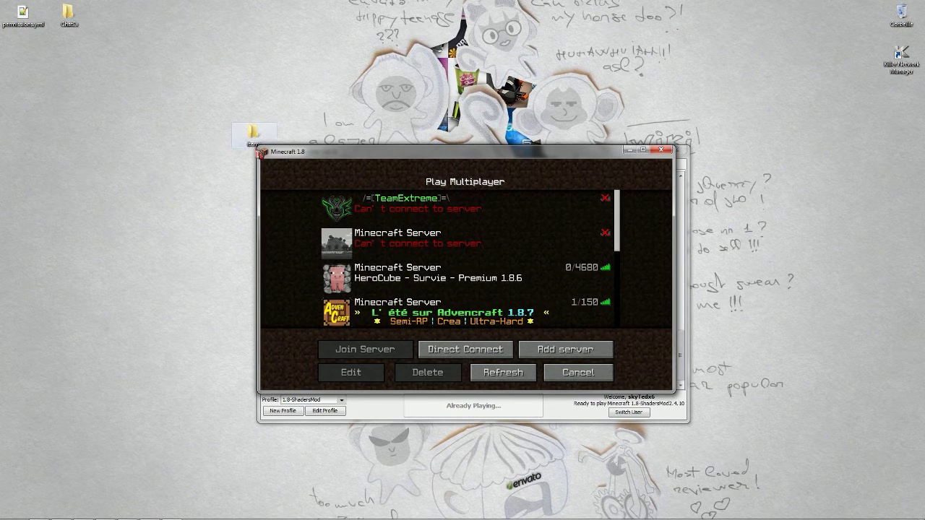
pyautogui.moveTo(260, 148); pyautogui.dragTo(138, 98)
pyautogui.click(492, 447)
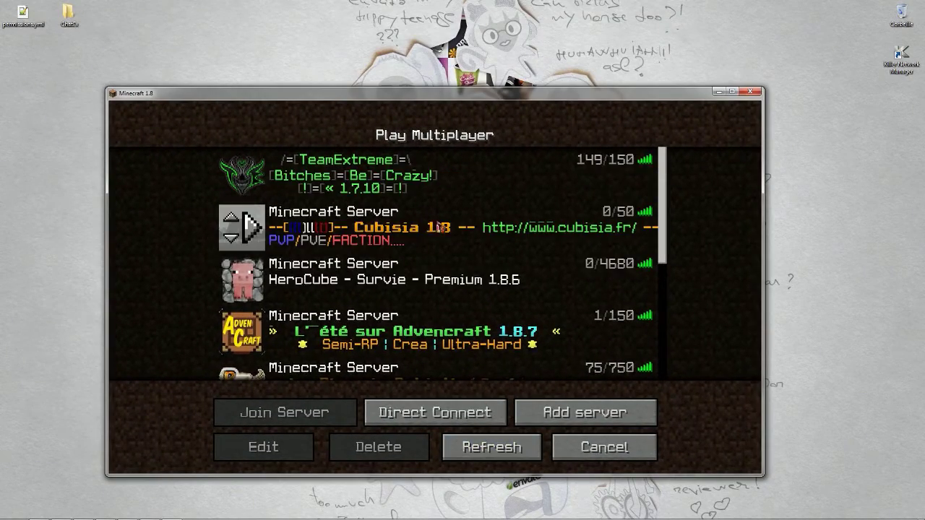
pyautogui.doubleClick(438, 228)
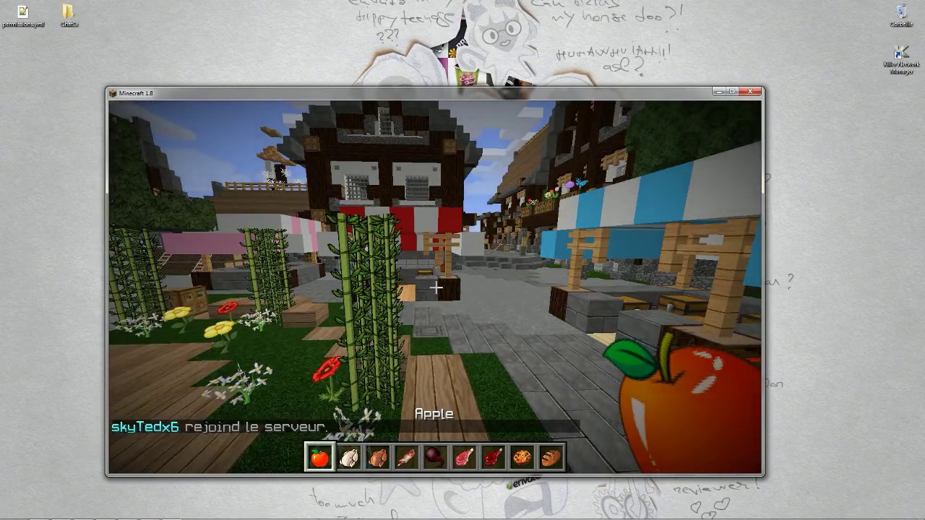
# Search the creative inventory for "eg", put the egg in the third hotbar slot and return to the game.
pyautogui.press('w')
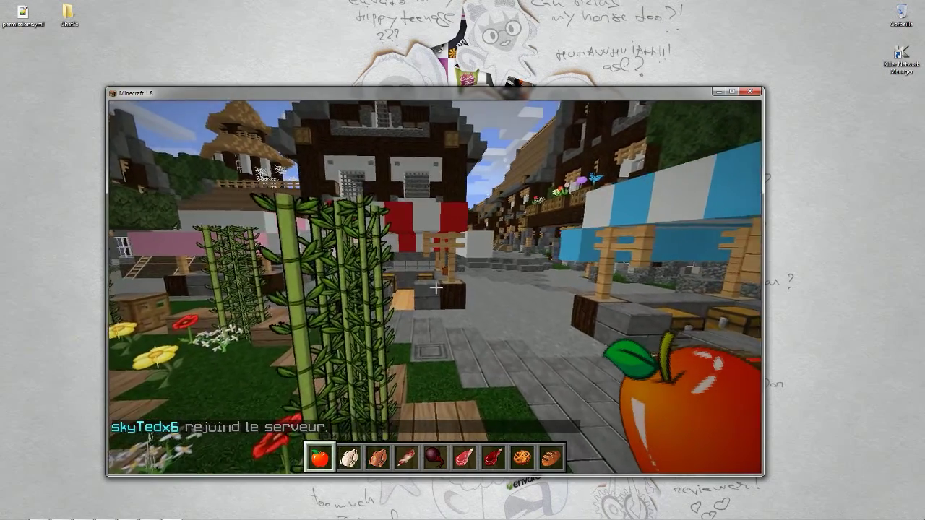
pyautogui.press('e')
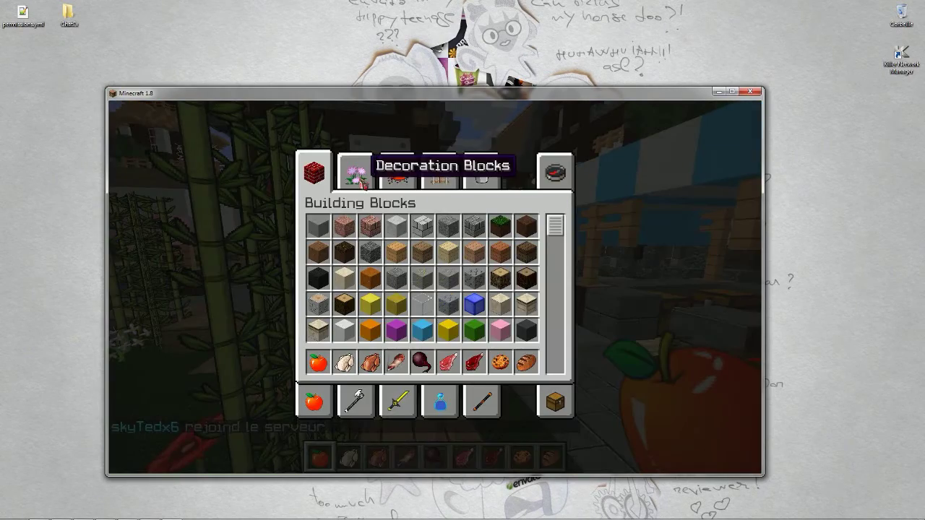
pyautogui.click(480, 174)
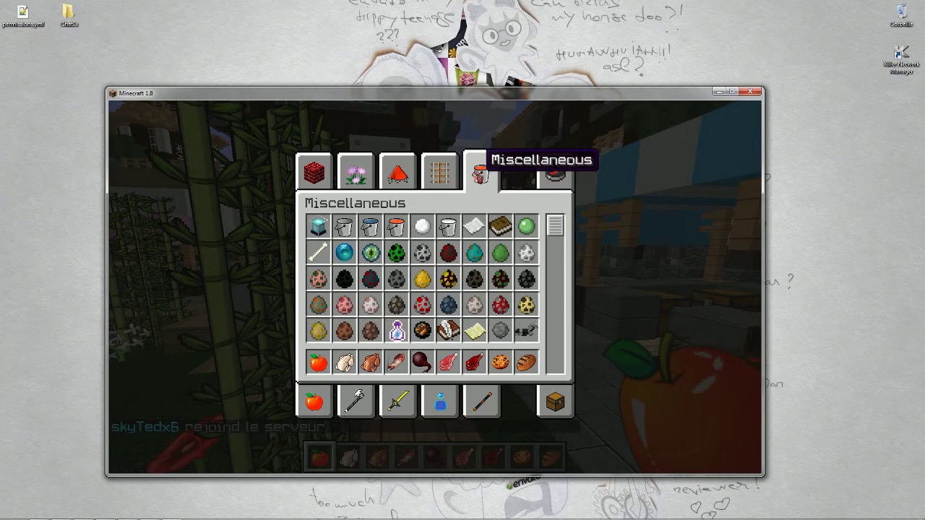
pyautogui.scroll(-2, 510, 332)
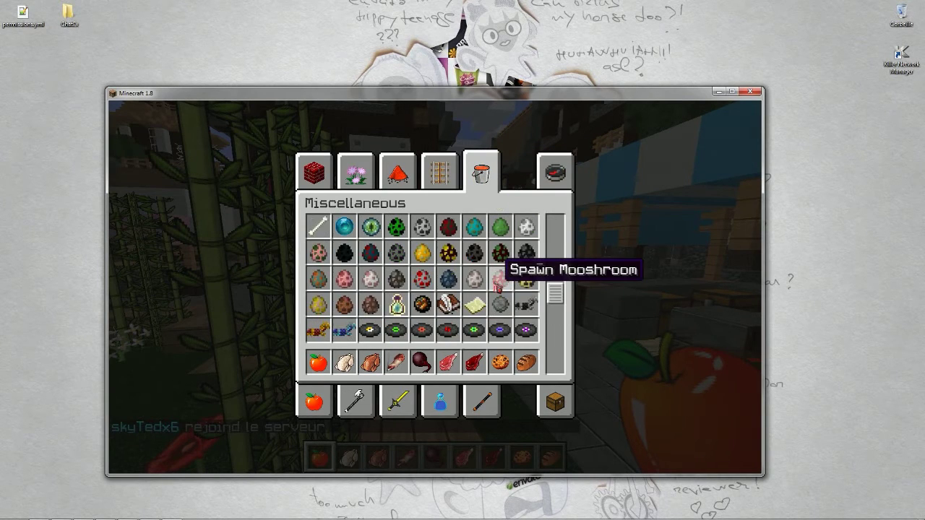
pyautogui.click(555, 172)
pyautogui.write('eg')
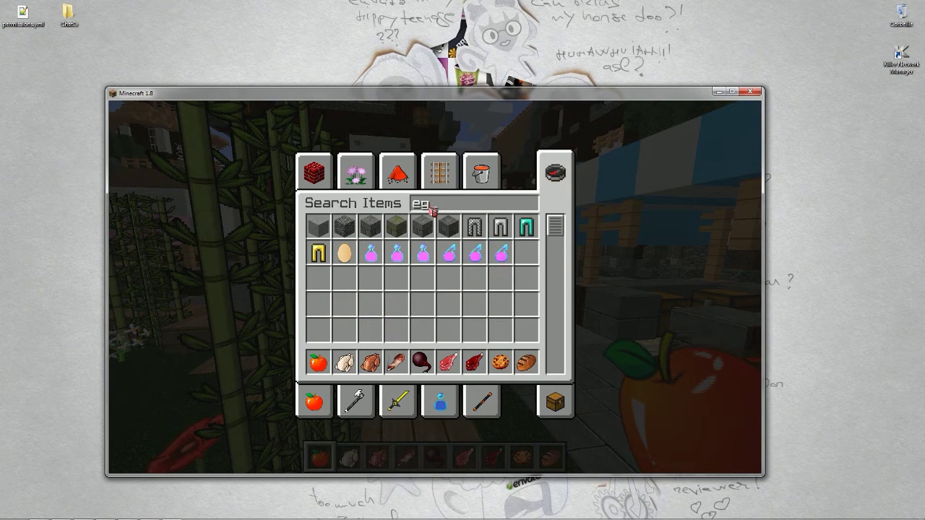
pyautogui.click(346, 253)
pyautogui.click(370, 362)
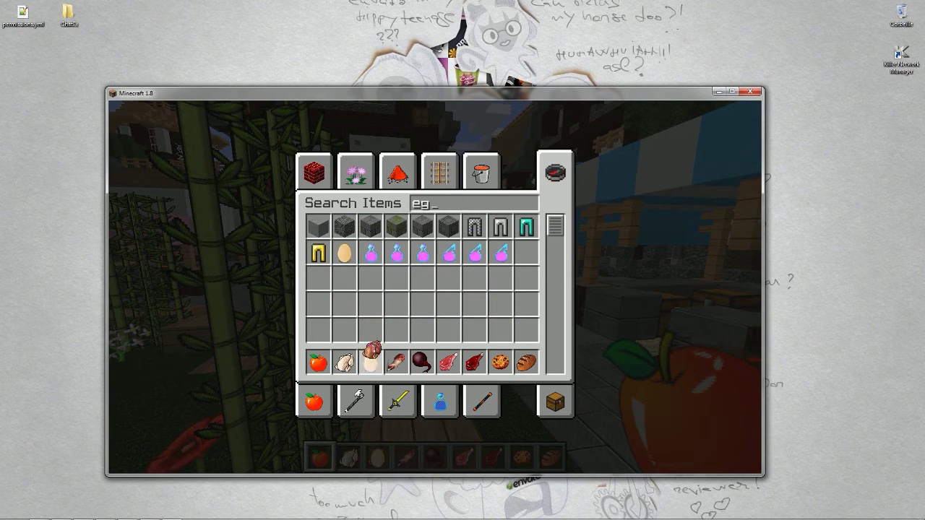
pyautogui.press('Escape')
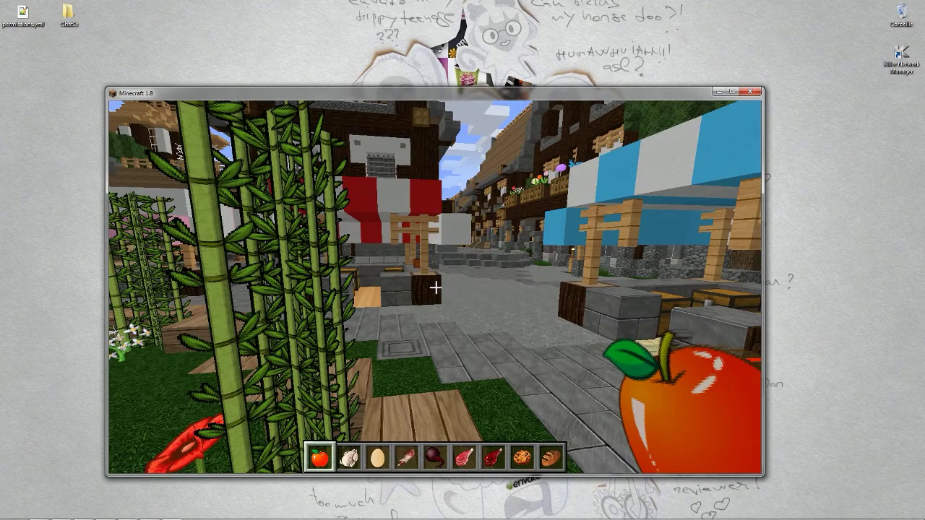
# Hold the egg from the third hotbar slot and throw it onto the pavement ahead.
pyautogui.scroll(-1, 435, 288)
pyautogui.scroll(-1, 435, 288)
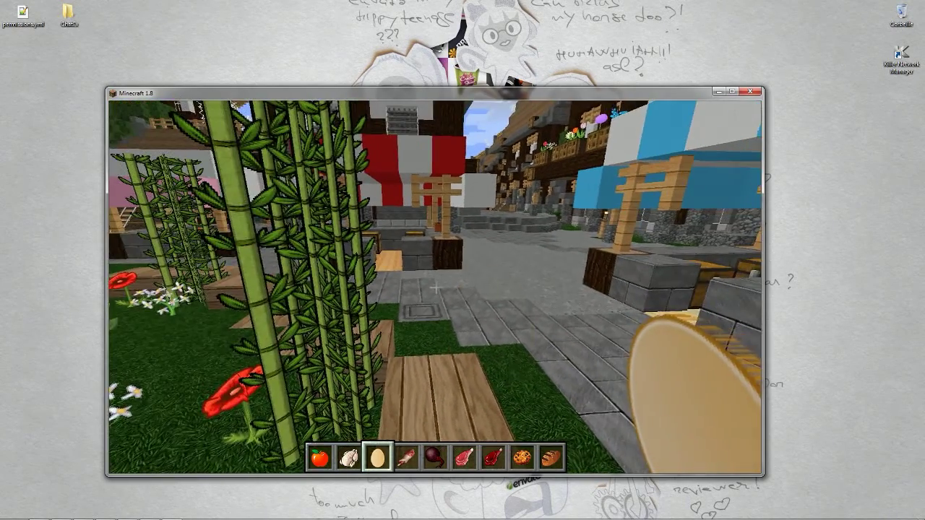
pyautogui.rightClick(435, 288)
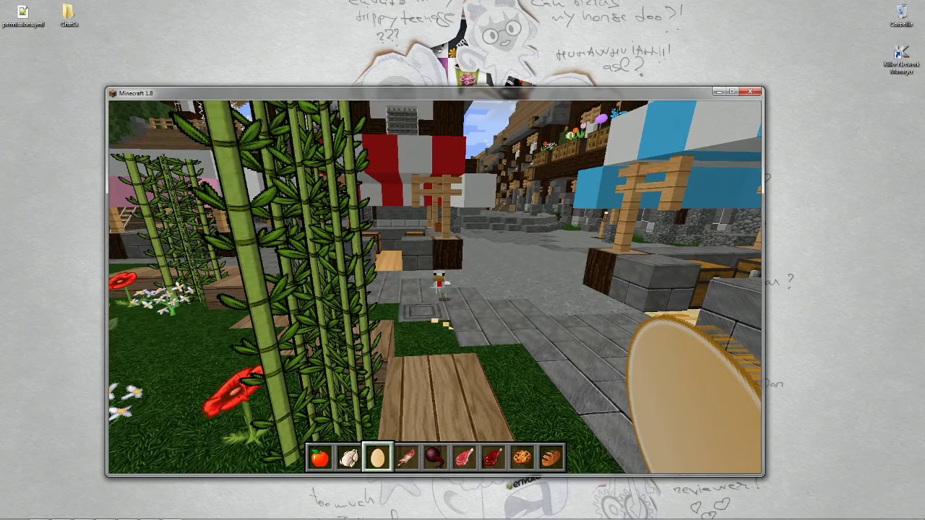
# Look through the spawn eggs in the Miscellaneous category of the creative inventory.
pyautogui.scroll(1, 436, 287)
pyautogui.press('e')
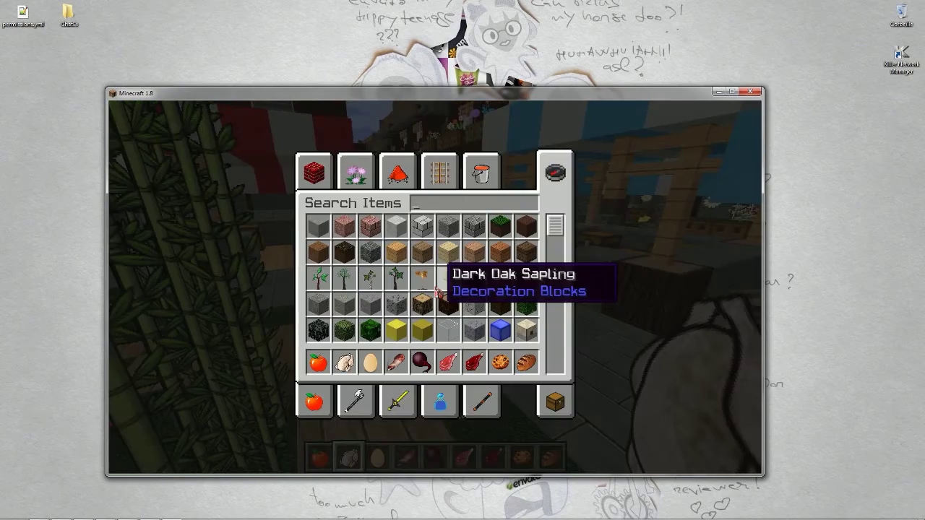
pyautogui.click(480, 177)
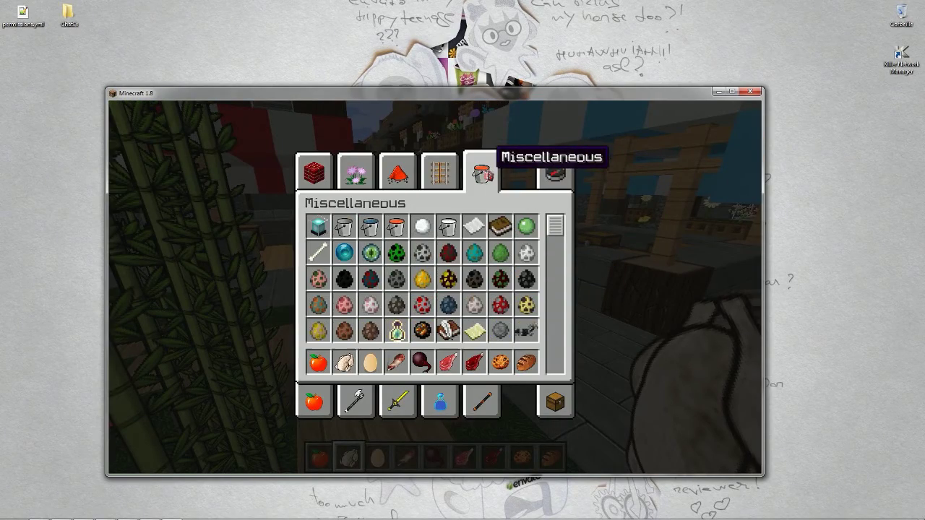
pyautogui.scroll(-2, 470, 246)
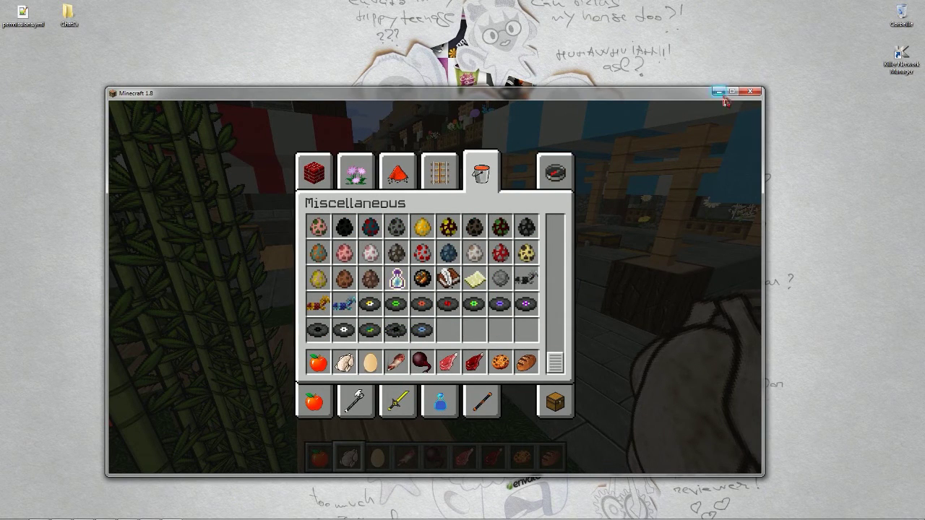
# Close the game, minimize the launcher and switch to Photoshop to show the whole egg.png image.
pyautogui.click(758, 97)
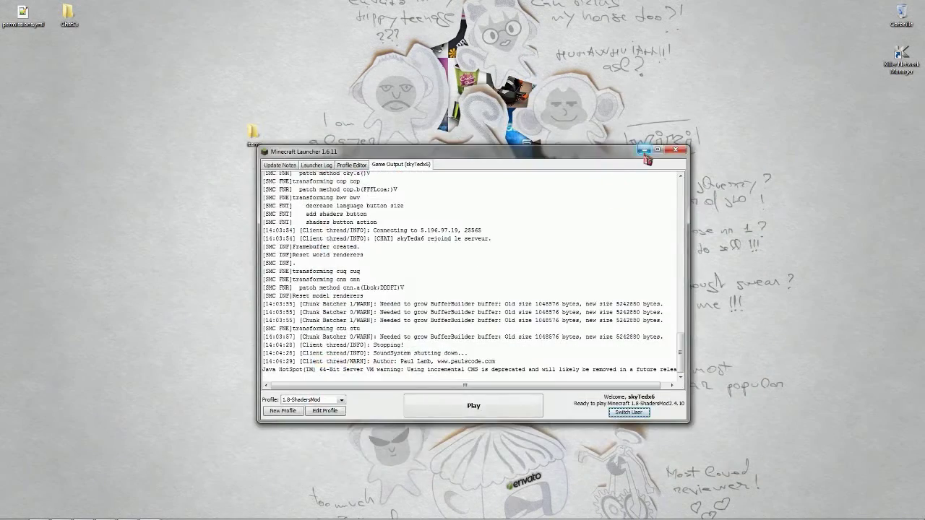
pyautogui.click(648, 153)
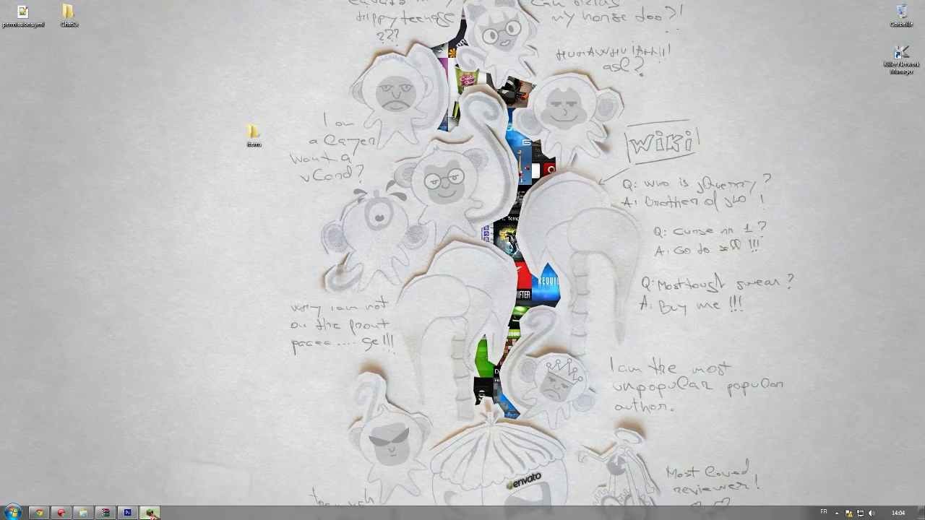
pyautogui.click(127, 513)
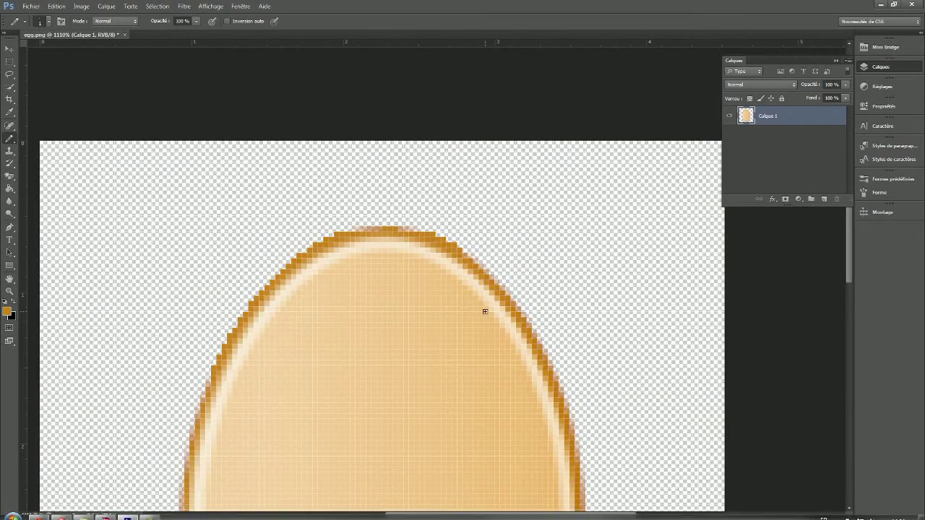
pyautogui.hotkey('ctrl', '-')
# Try a solid ff0000 red fill layer beneath the egg layer, and delete the fill layer.
pyautogui.click(81, 6)
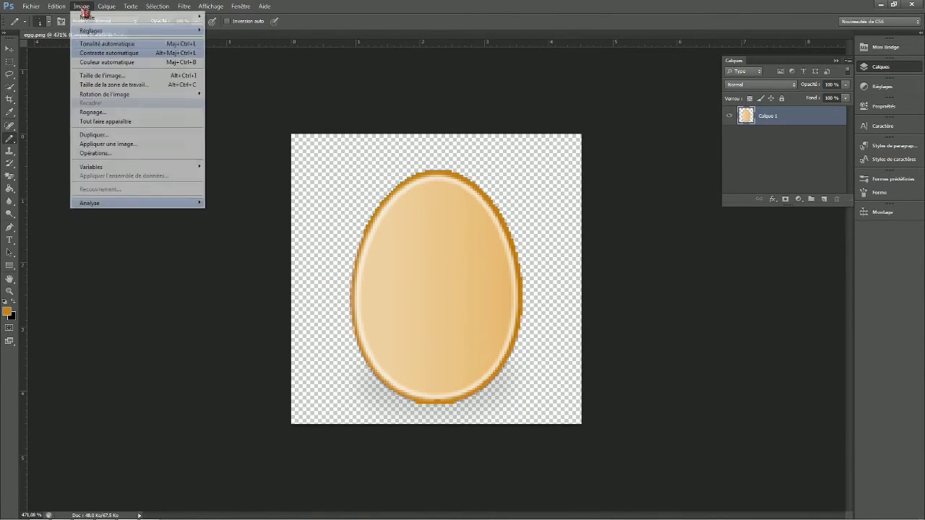
pyautogui.click(107, 7)
pyautogui.click(107, 7)
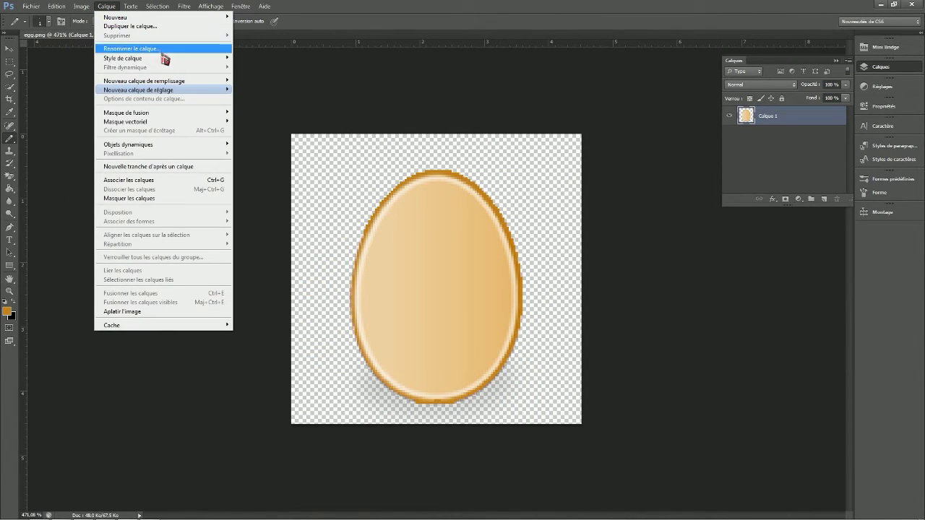
pyautogui.click(256, 80)
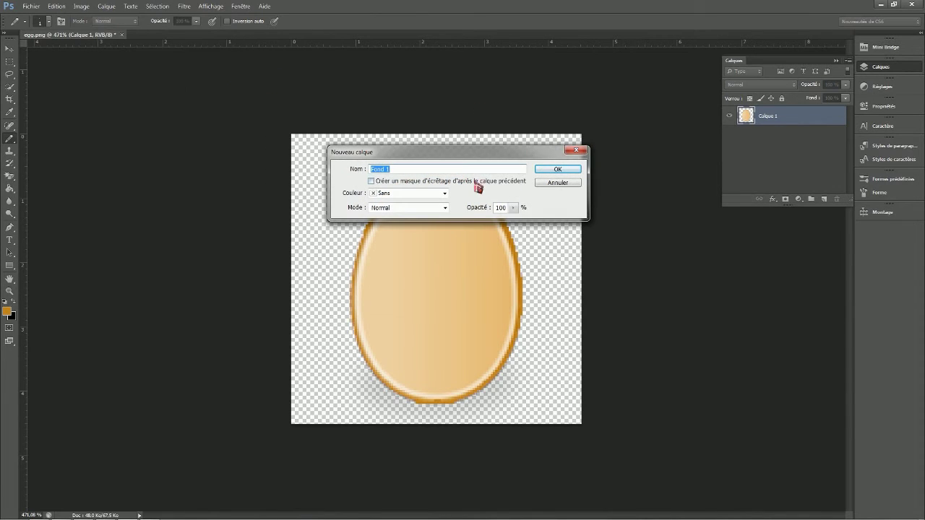
pyautogui.click(569, 172)
pyautogui.click(184, 347)
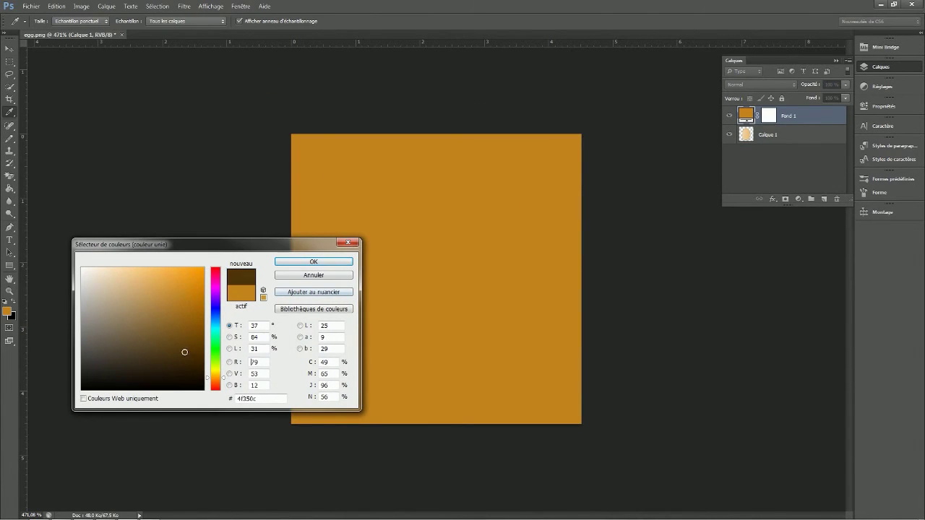
pyautogui.click(218, 385)
pyautogui.click(219, 391)
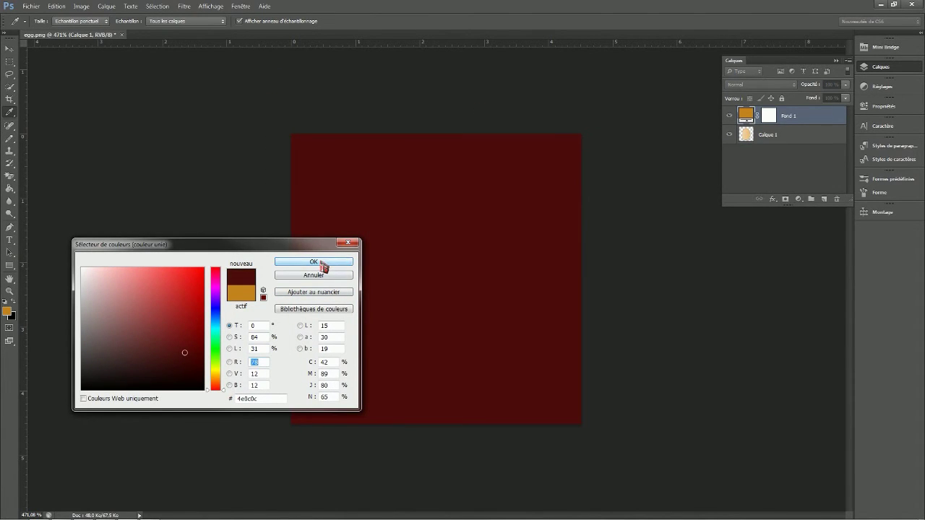
pyautogui.write('255')
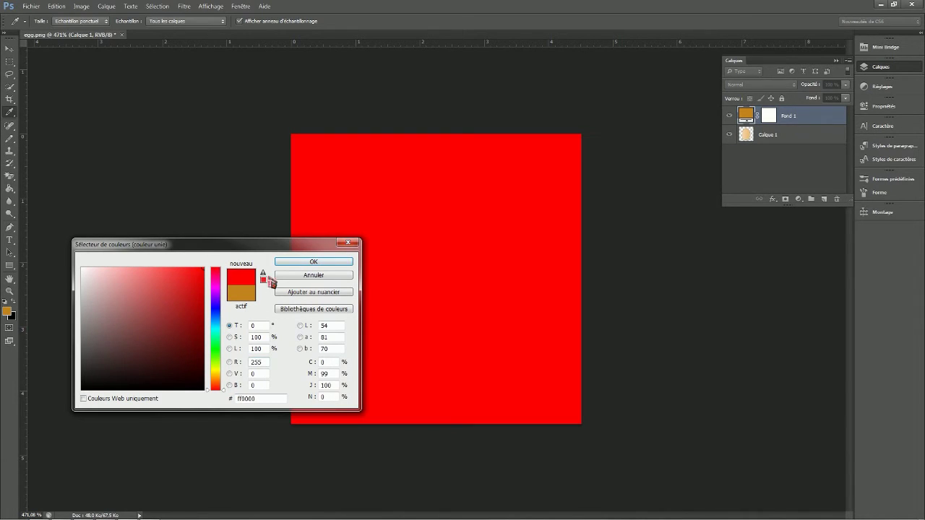
pyautogui.click(314, 262)
pyautogui.moveTo(780, 116); pyautogui.dragTo(822, 154)
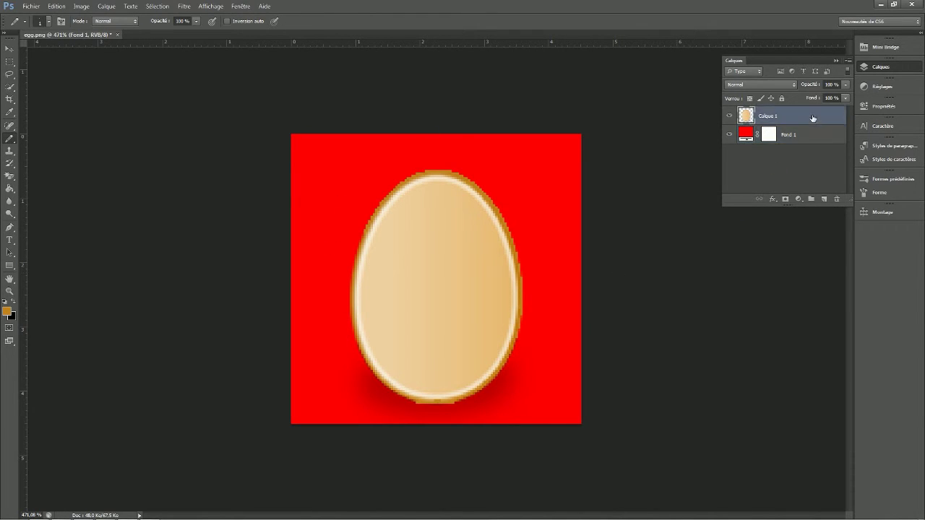
pyautogui.press('Delete')
# Pencil a one-pixel black outline along the egg's top edge and down its upper right side.
pyautogui.press('x')
pyautogui.scroll(9, 434, 190)
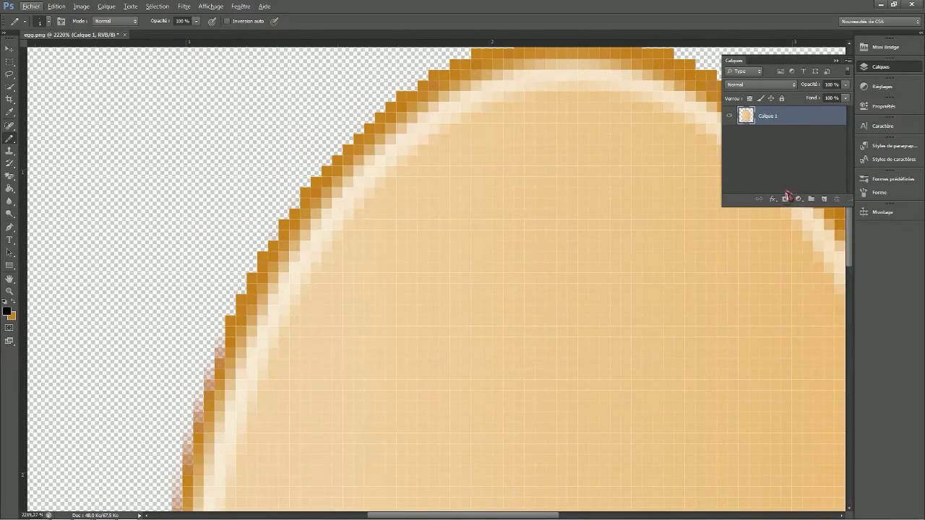
pyautogui.scroll(4, 795, 261)
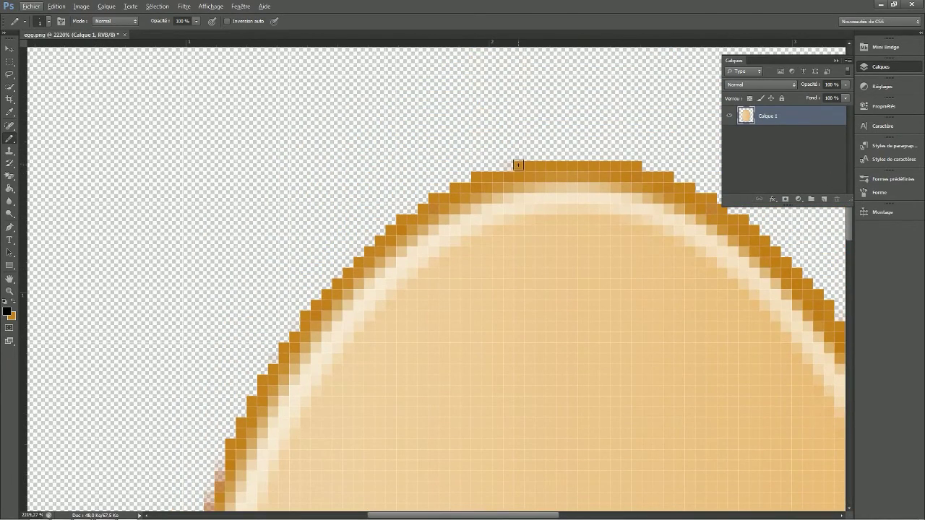
pyautogui.moveTo(518, 164); pyautogui.dragTo(596, 164)
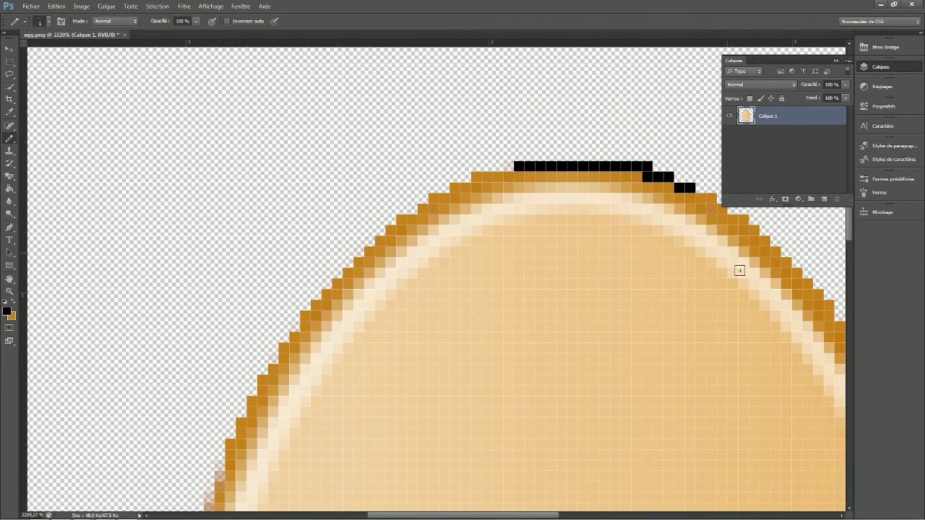
pyautogui.scroll(-1, 708, 325)
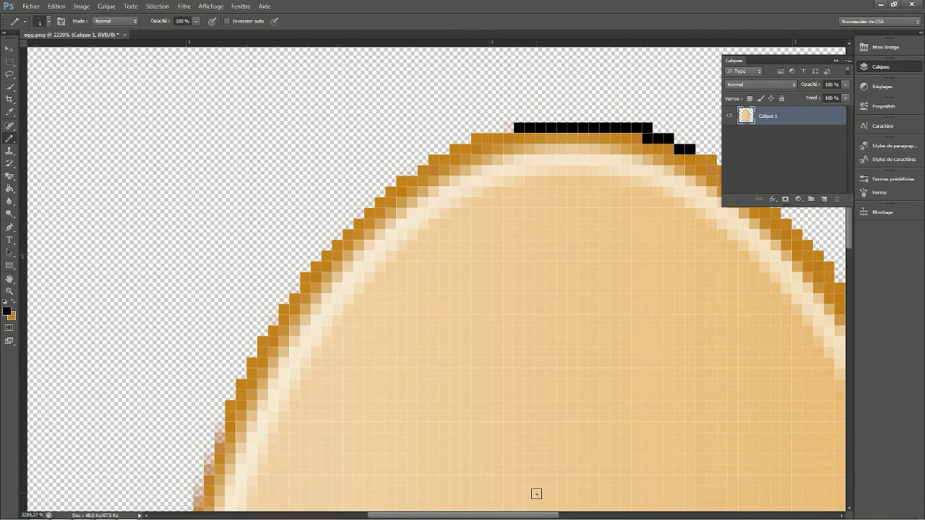
pyautogui.moveTo(541, 517); pyautogui.dragTo(613, 516)
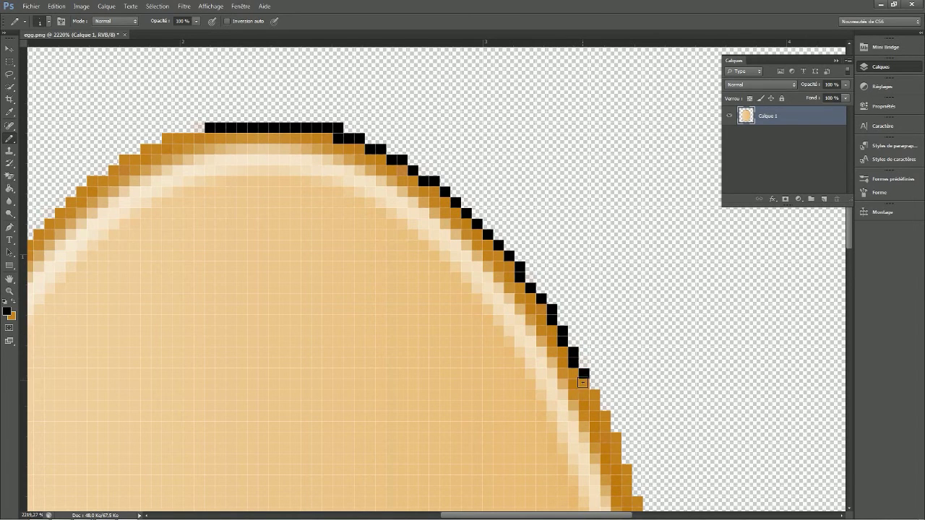
pyautogui.scroll(-2, 647, 398)
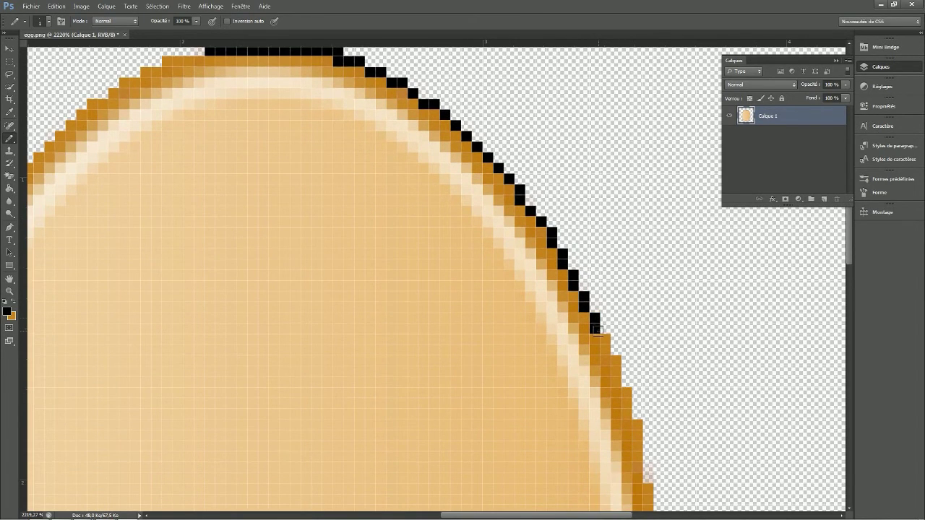
pyautogui.moveTo(607, 340); pyautogui.dragTo(609, 356)
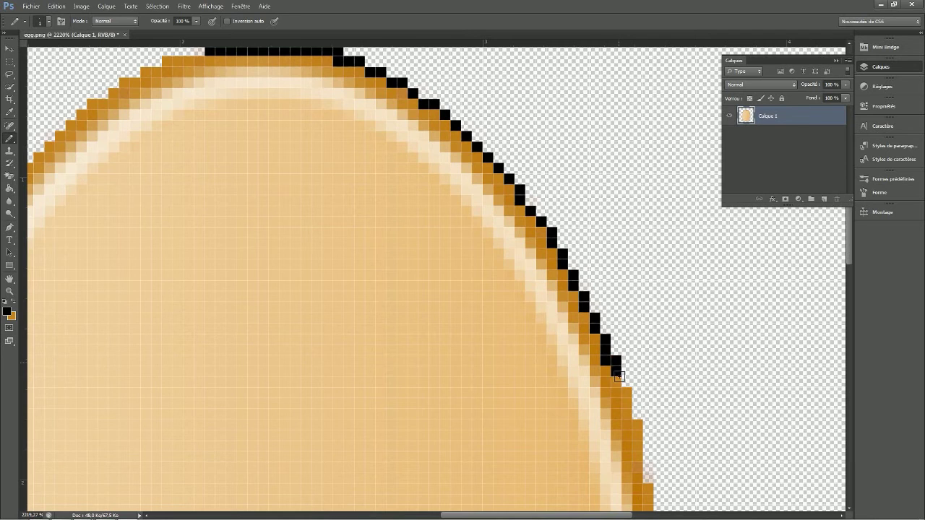
pyautogui.moveTo(618, 390); pyautogui.dragTo(635, 415)
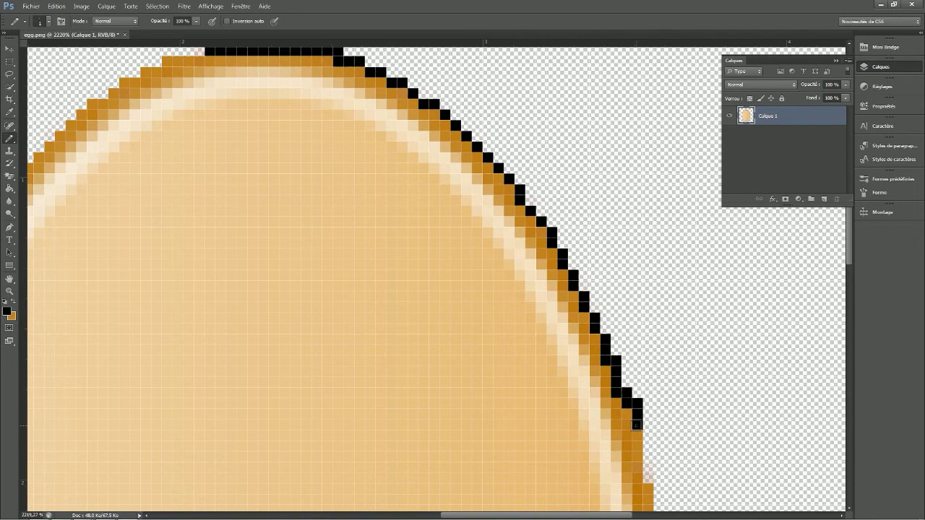
pyautogui.scroll(-2, 513, 254)
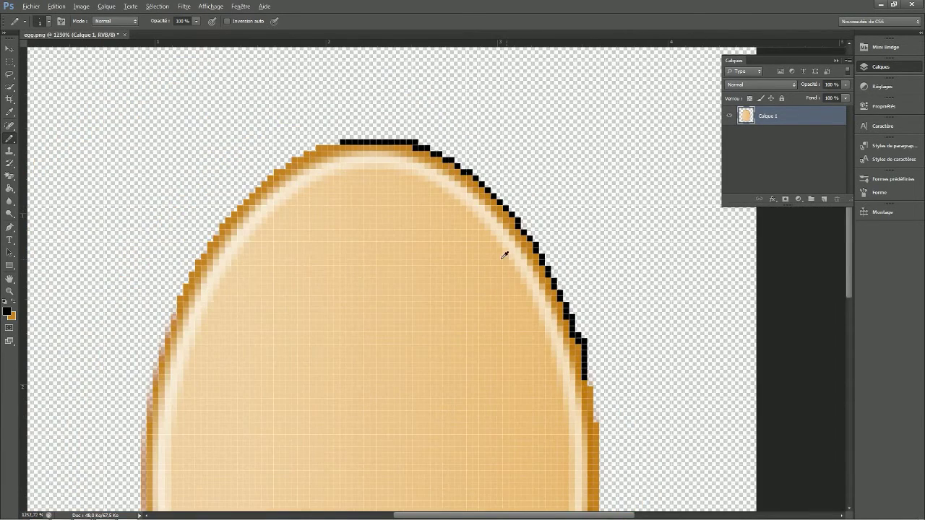
pyautogui.scroll(-2, 349, 180)
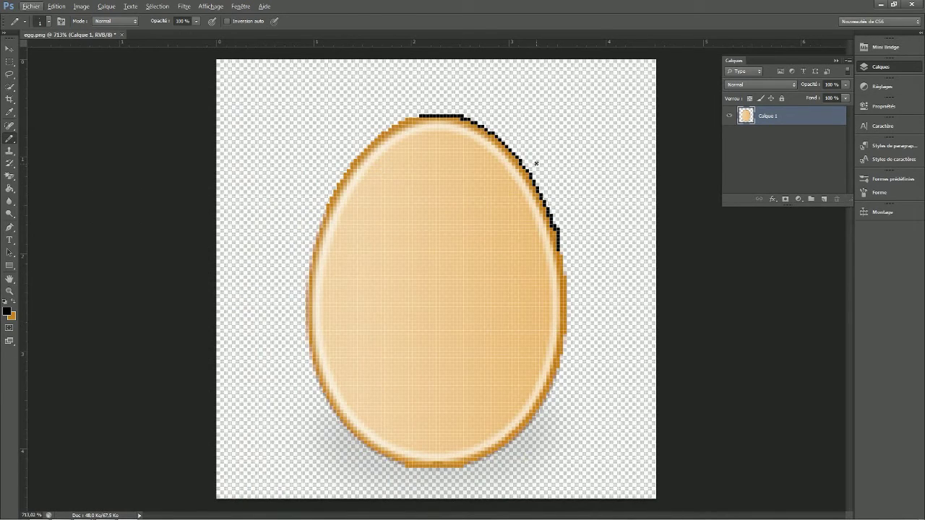
# Export the image for the web as a PNG-24 named egg.png on the desktop, and minimize Photoshop.
pyautogui.click(31, 7)
pyautogui.click(68, 140)
pyautogui.click(549, 394)
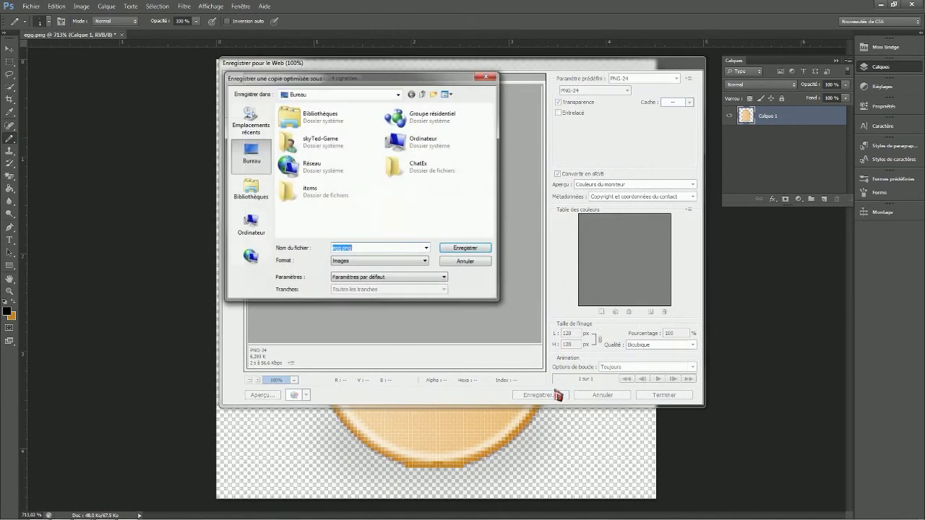
pyautogui.click(467, 249)
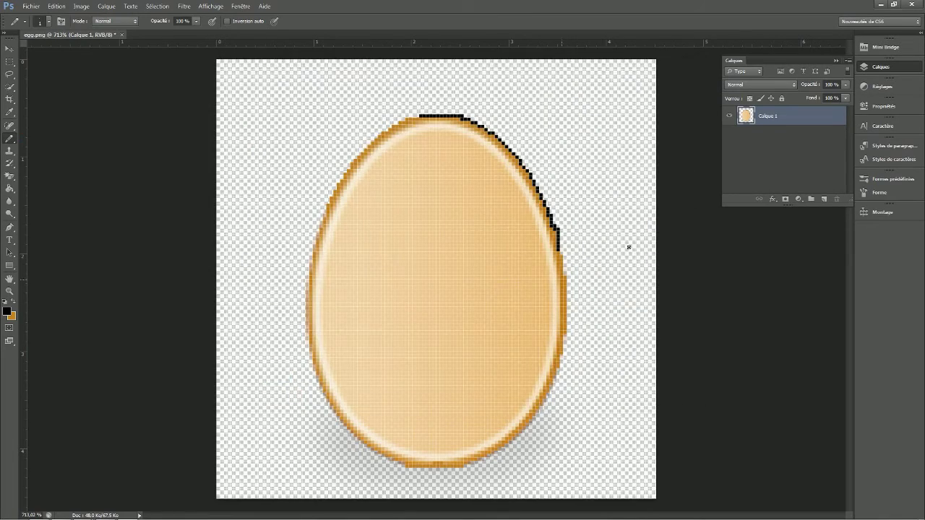
pyautogui.click(881, 5)
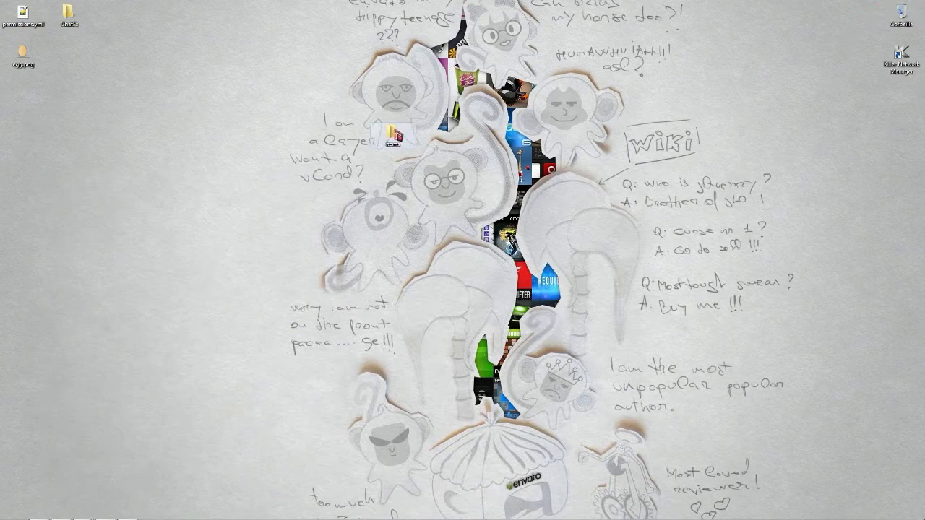
# Move the desktop's egg.png into the items folder, replacing the existing file, and minimize the folder window.
pyautogui.moveTo(23, 52); pyautogui.dragTo(390, 135)
pyautogui.doubleClick(392, 135)
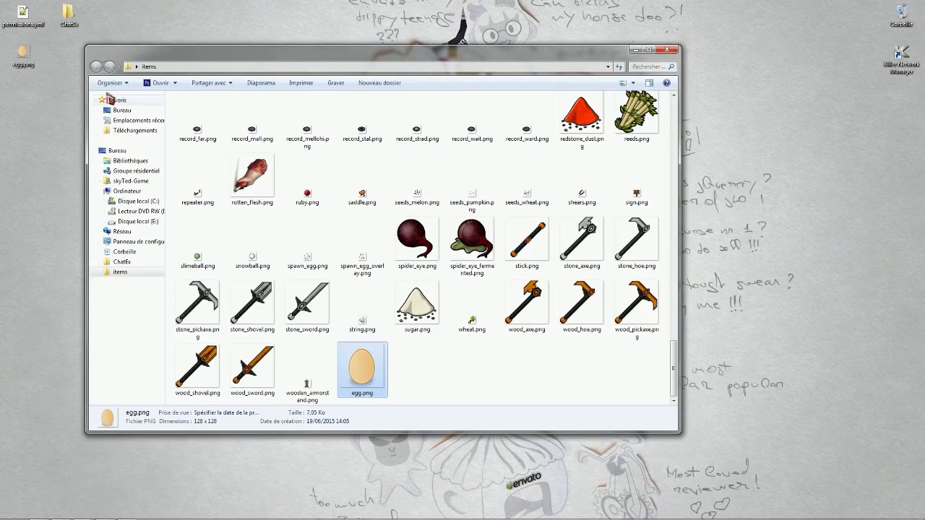
pyautogui.moveTo(35, 66); pyautogui.dragTo(361, 365)
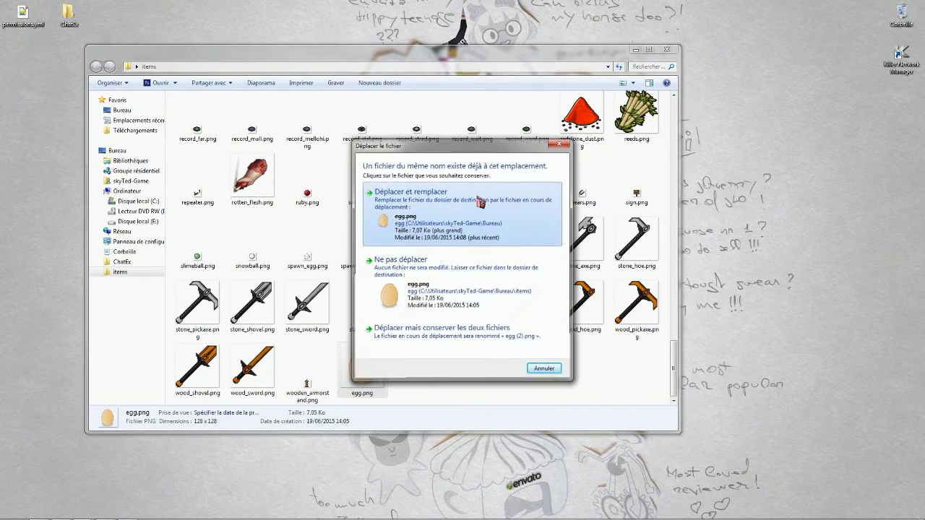
pyautogui.click(448, 208)
pyautogui.click(499, 380)
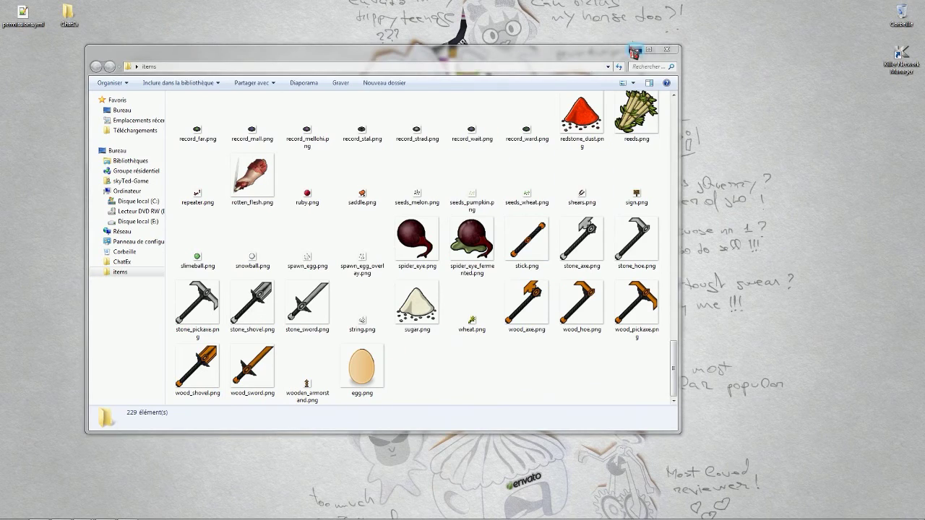
pyautogui.click(636, 49)
# Open the Minecraft launcher, allowing Minecraft.exe to run despite the unverified publisher.
pyautogui.moveTo(116, 513)
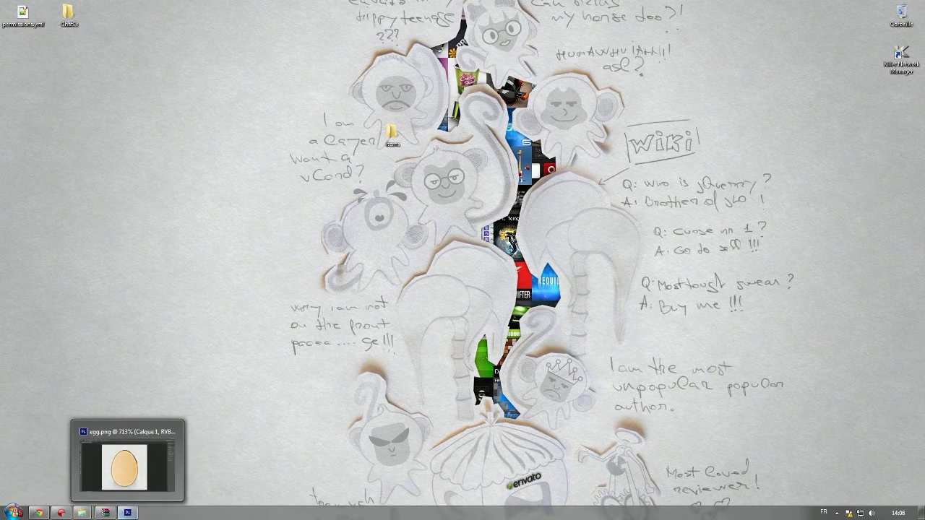
pyautogui.click(13, 513)
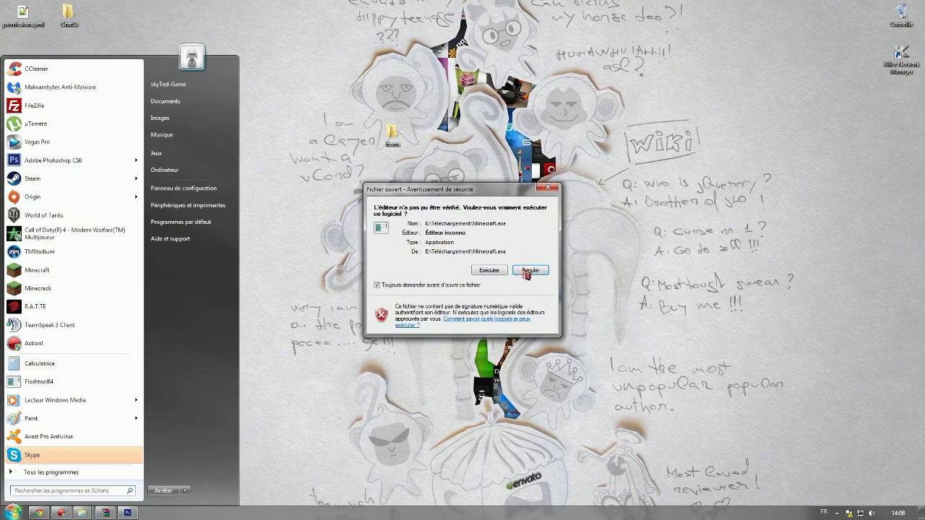
pyautogui.click(496, 271)
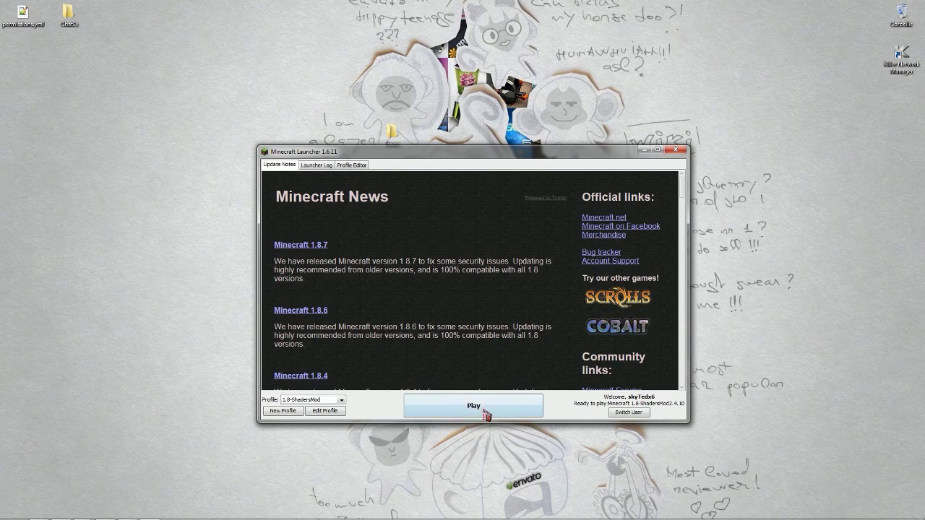
pyautogui.click(486, 412)
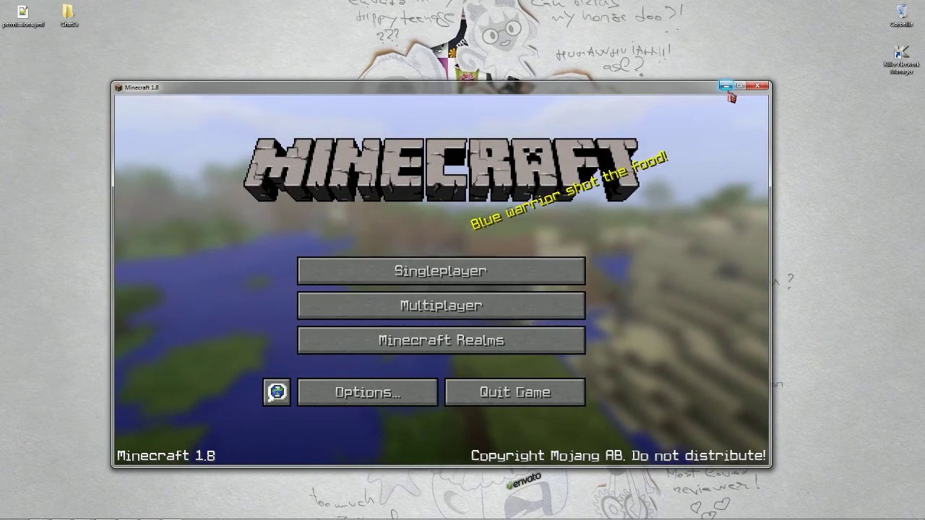
pyautogui.click(756, 86)
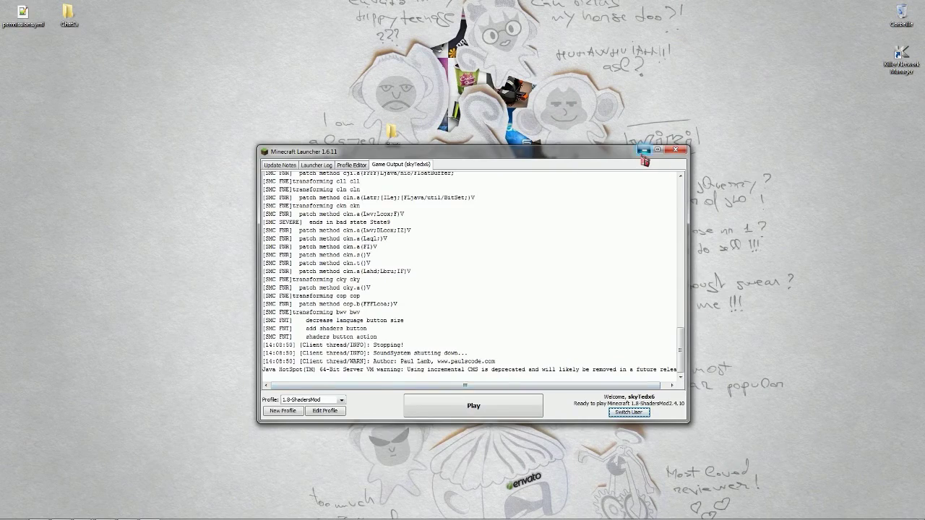
pyautogui.click(643, 150)
# Add the desktop's items folder to the 1.8 skyTx.zip archive in WinRAR, adding and replacing files.
pyautogui.click(105, 512)
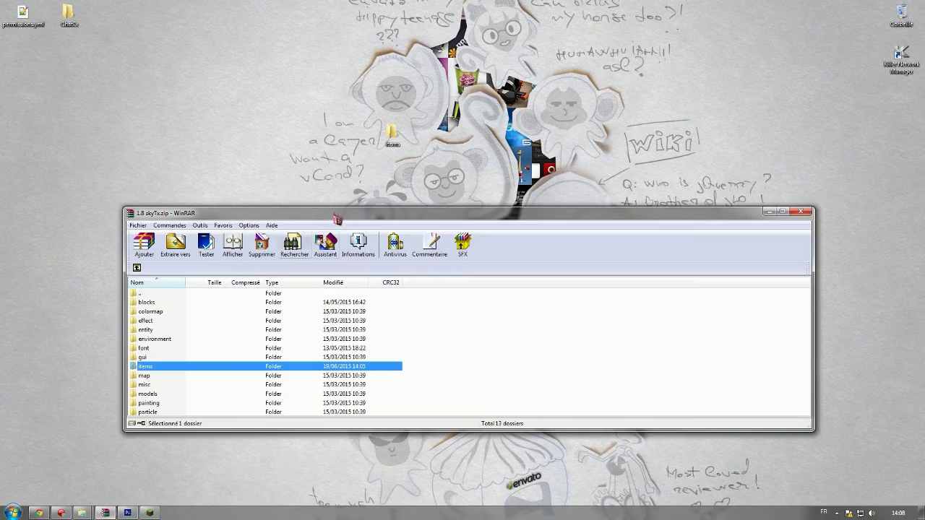
pyautogui.moveTo(391, 132); pyautogui.dragTo(617, 320)
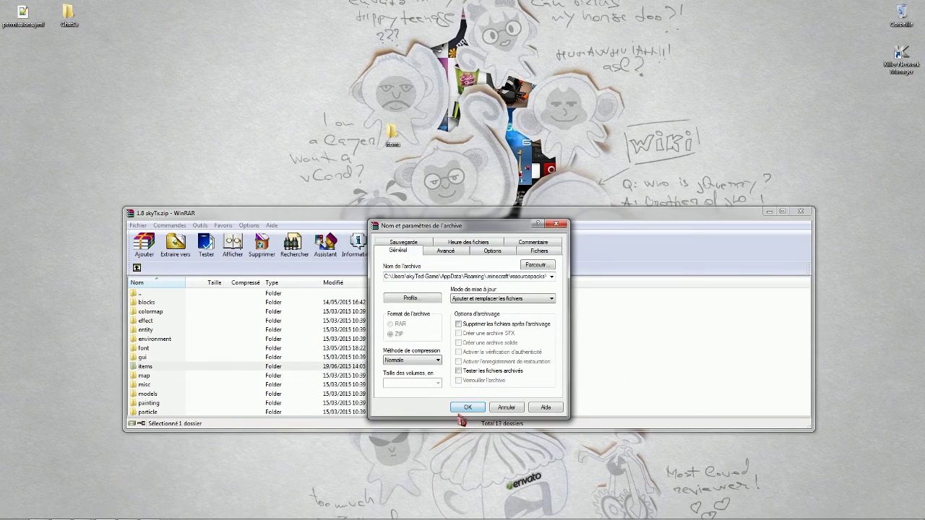
pyautogui.click(468, 408)
# Start Minecraft with the 1.8-ShadersMod profile, close the archive window, and join the second server in the multiplayer list.
pyautogui.click(150, 512)
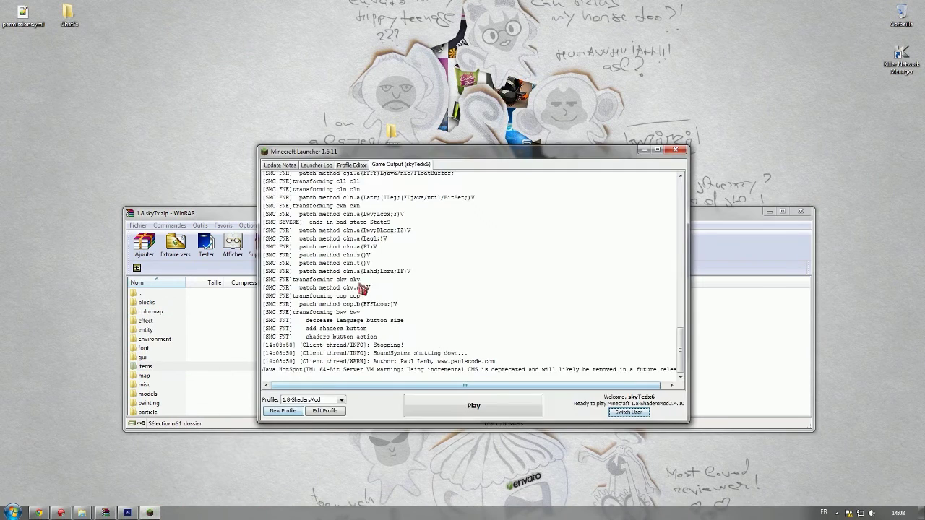
pyautogui.click(470, 409)
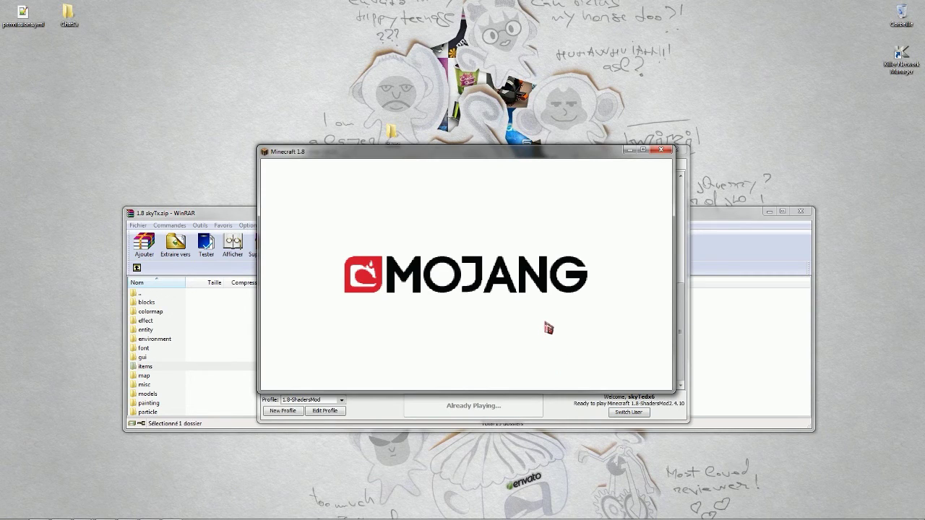
pyautogui.click(801, 212)
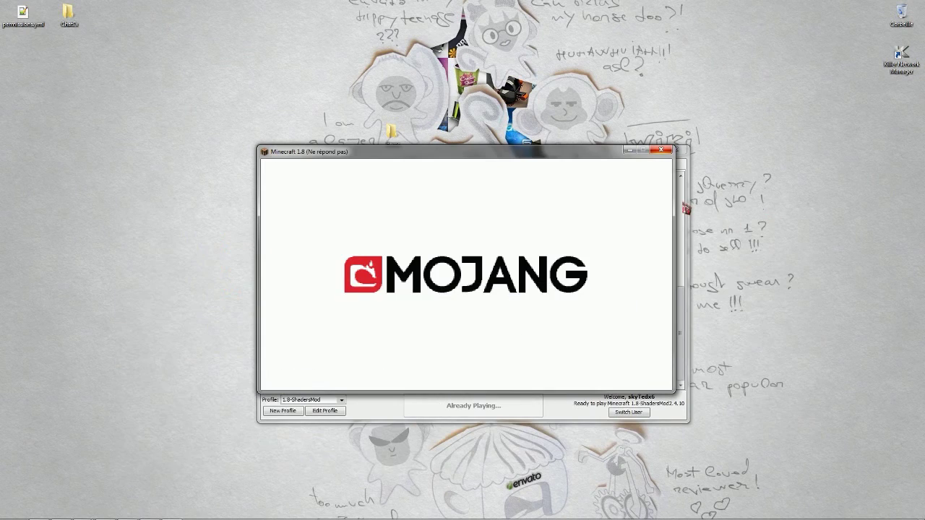
pyautogui.moveTo(287, 158); pyautogui.dragTo(128, 98)
pyautogui.click(419, 313)
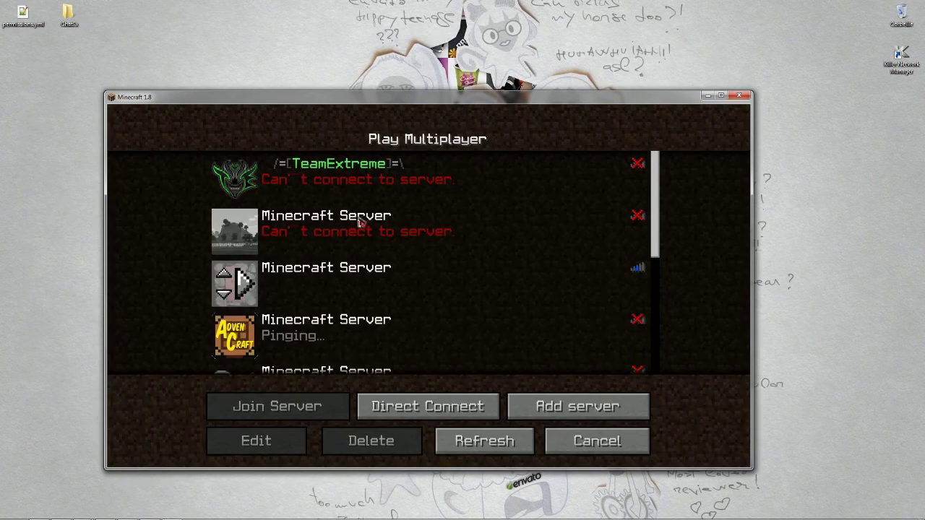
pyautogui.doubleClick(327, 232)
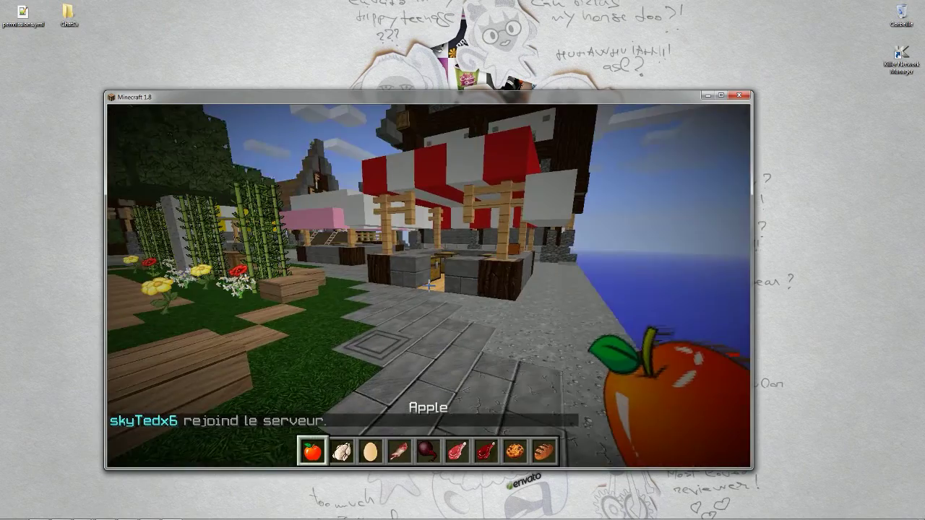
# Hold the egg from the third hotbar slot and examine its outlined texture in game.
pyautogui.press('3')
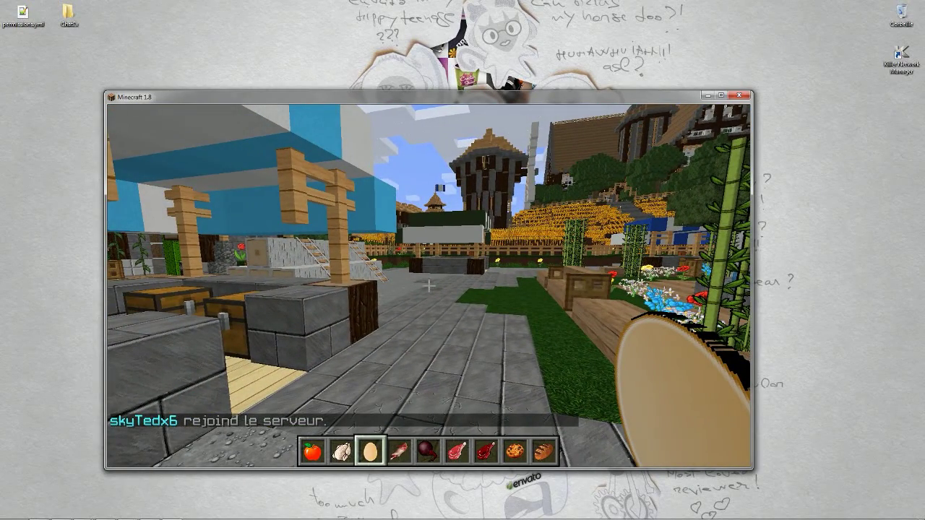
pyautogui.scroll(-1, 429, 287)
pyautogui.scroll(2, 428, 286)
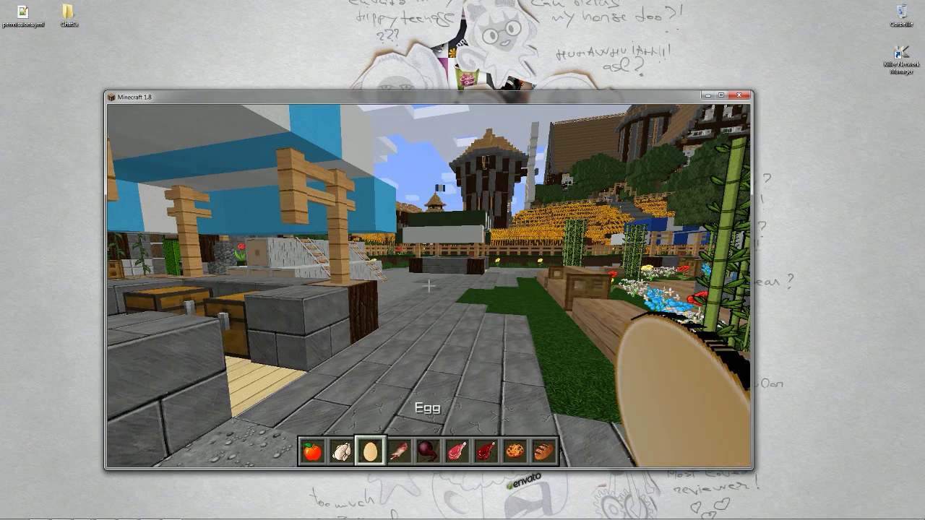
# Disconnect from the server and close Minecraft.
pyautogui.press('Escape')
pyautogui.click(460, 361)
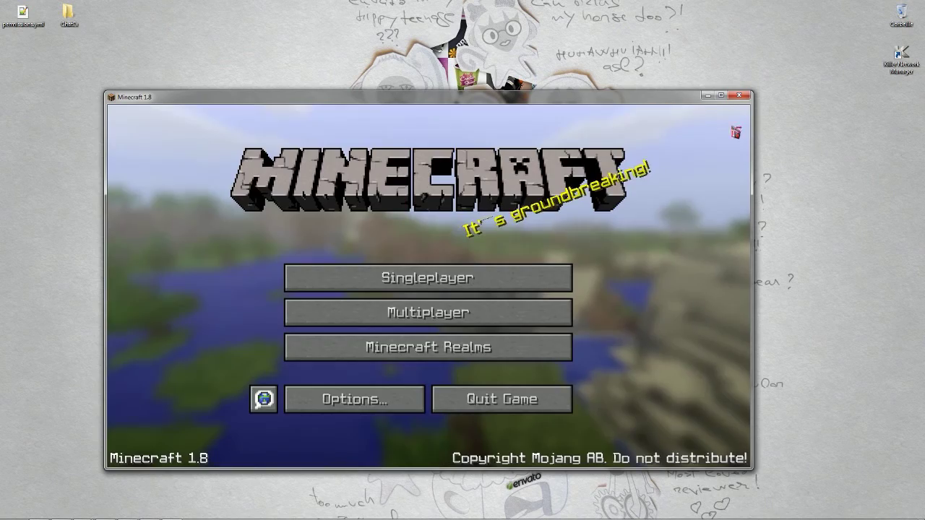
pyautogui.click(740, 96)
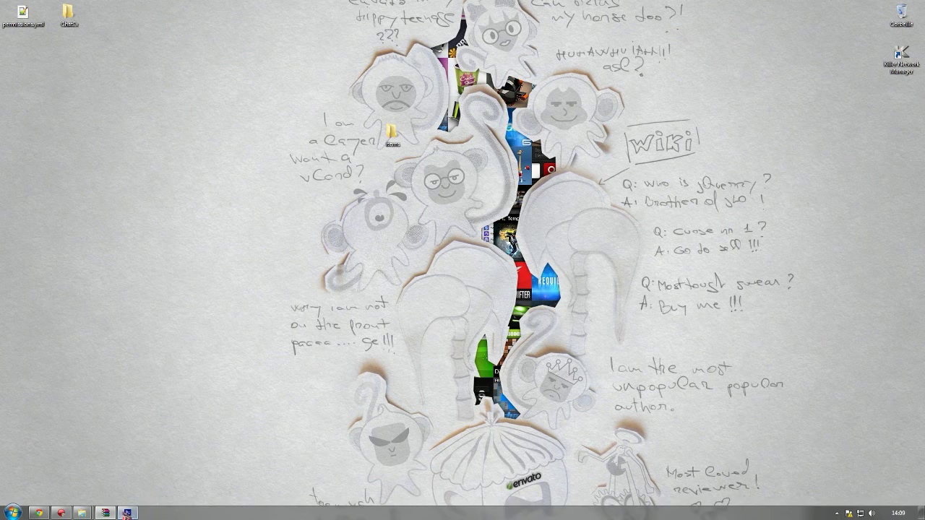
# Switch to Photoshop, close egg.png without saving its changes, and quit the program.
pyautogui.click(128, 515)
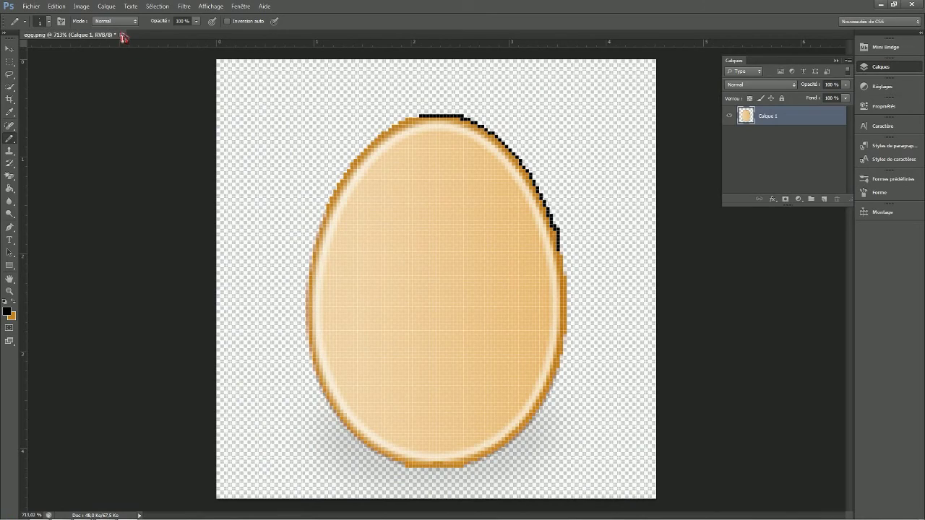
pyautogui.click(123, 37)
pyautogui.click(465, 203)
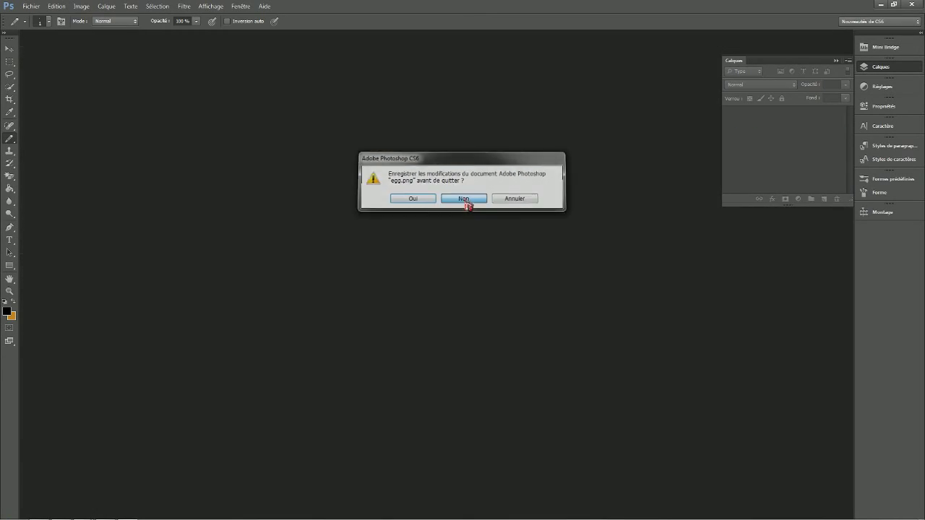
pyautogui.click(912, 5)
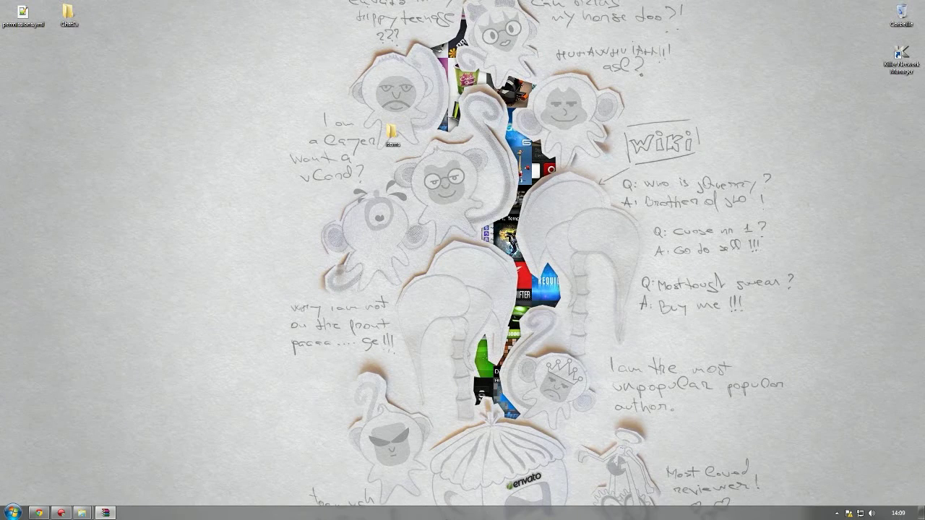
pyautogui.rightClick(106, 514)
pyautogui.click(470, 178)
pyautogui.moveTo(342, 65); pyautogui.dragTo(640, 485)
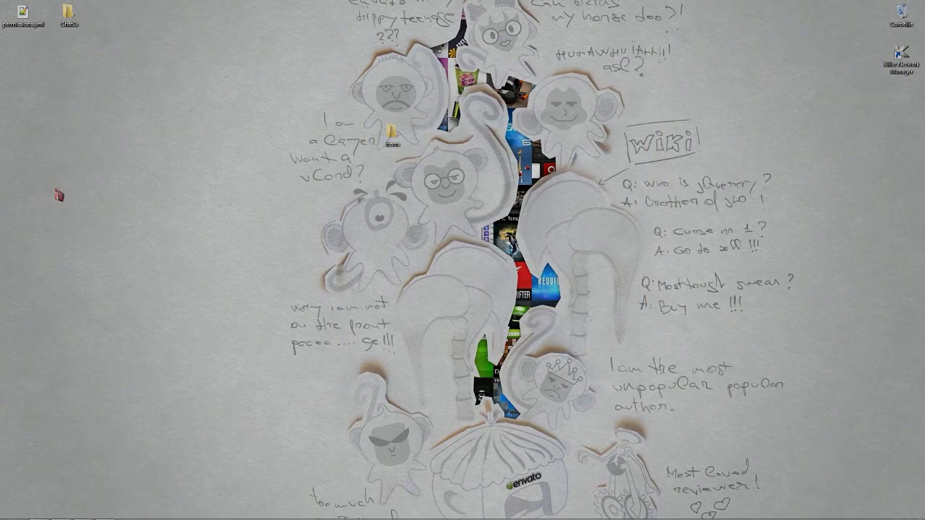